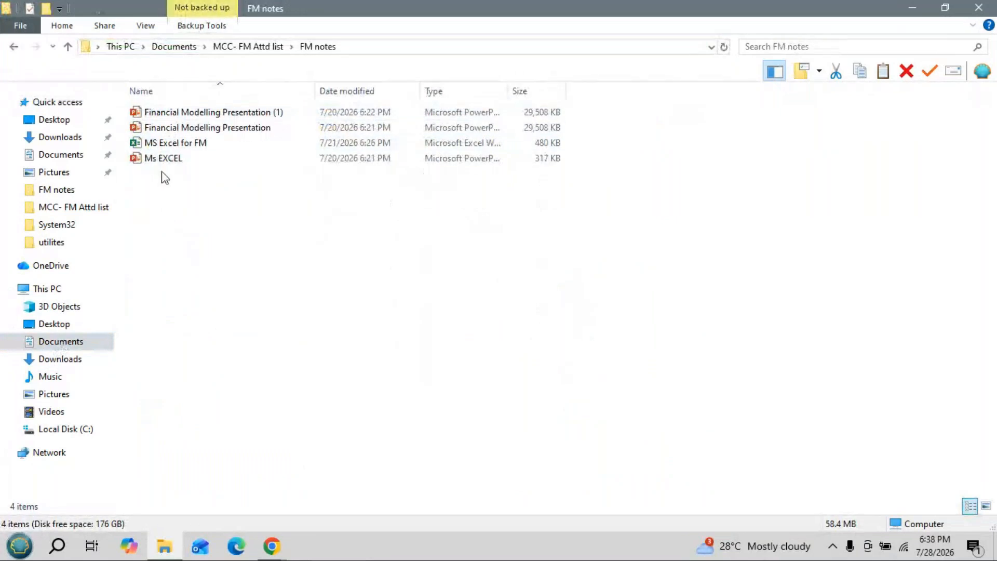
pyautogui.click(181, 146)
pyautogui.doubleClick(182, 144)
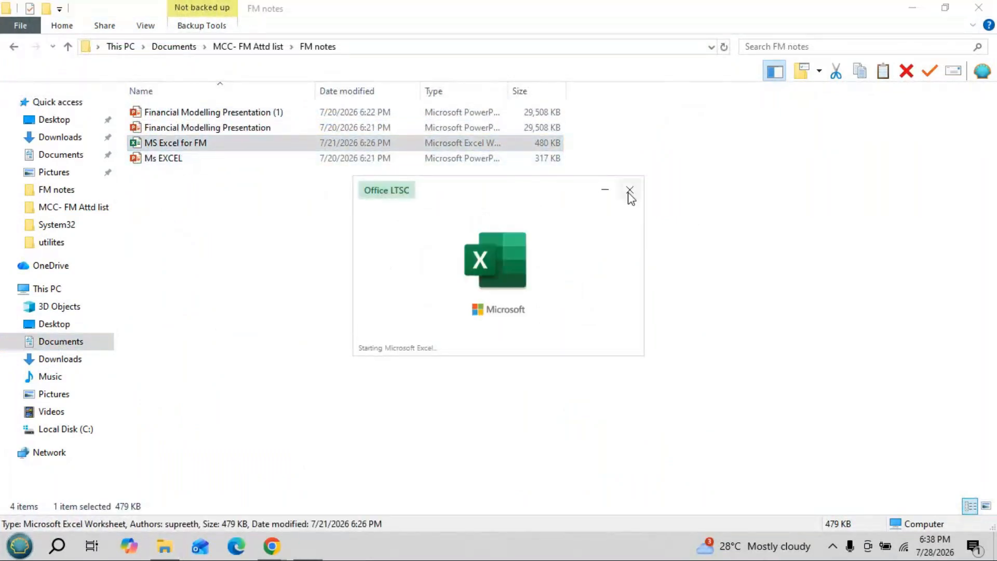
pyautogui.click(630, 190)
# - Open the Pivot Assg workbook from the Downloads folder and widen column F to fit the country names
pyautogui.click(77, 360)
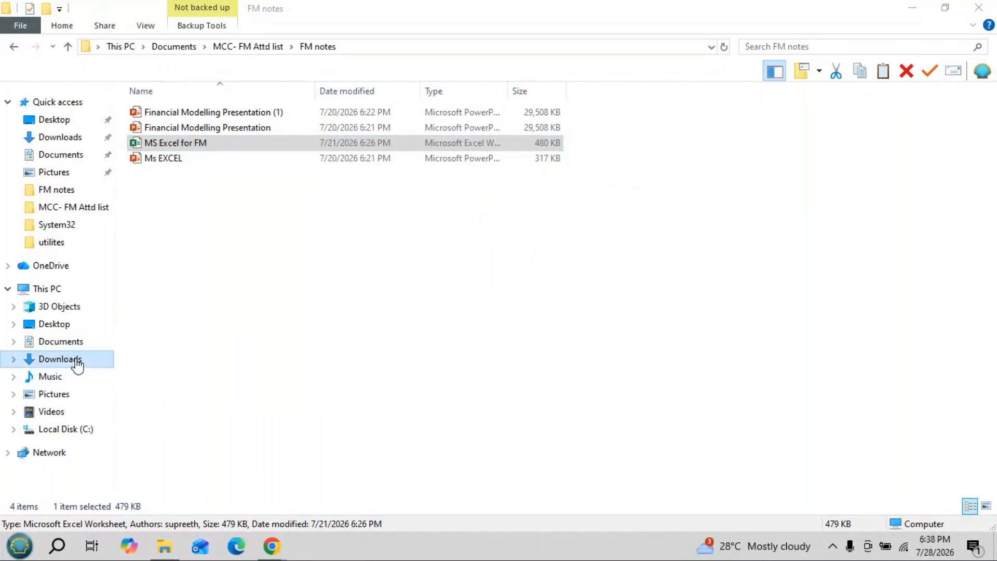
pyautogui.click(183, 159)
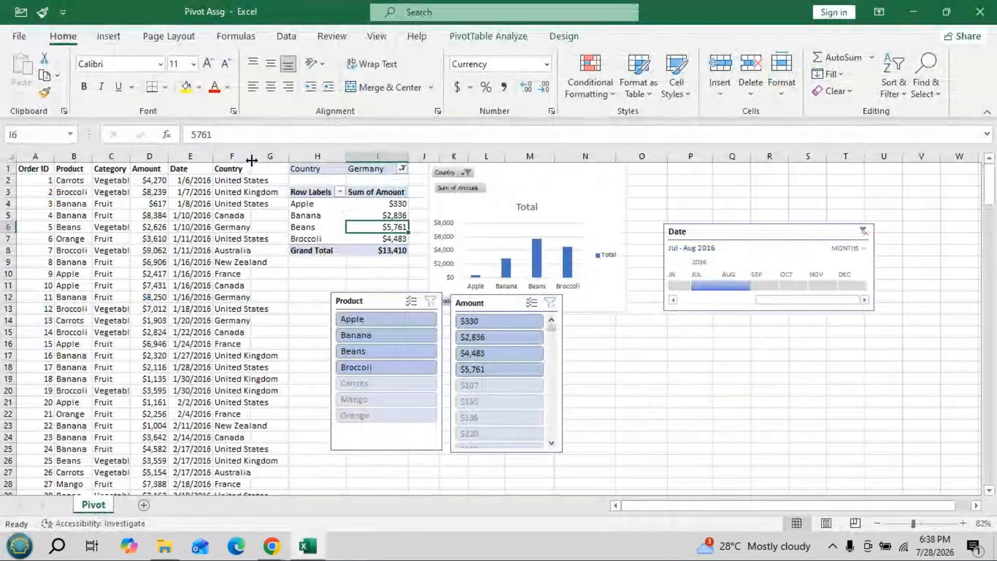
pyautogui.moveTo(251, 160); pyautogui.dragTo(285, 159)
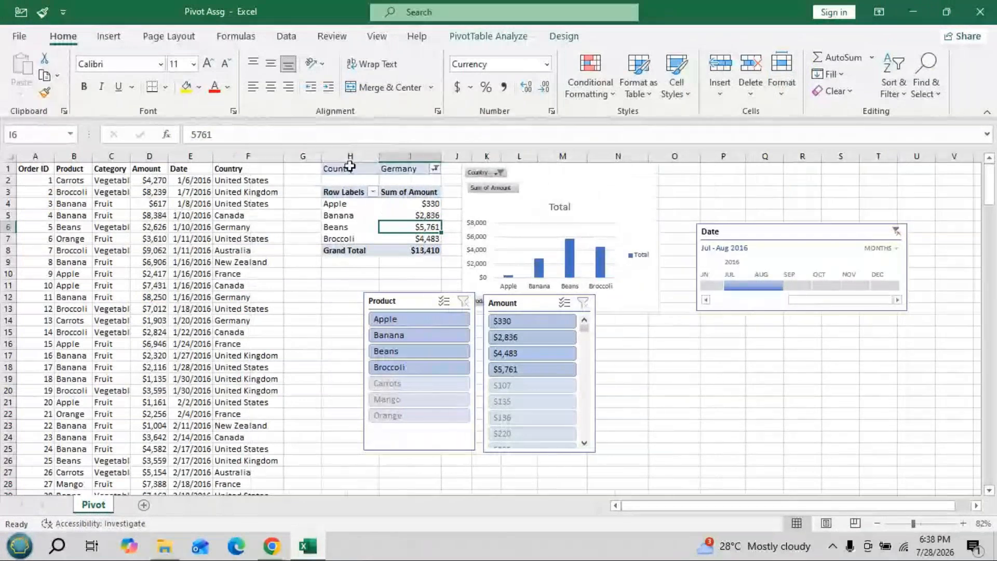
# - Show the field layout of the pivot table, check the options of Sum of Amount, and hide the field list again
pyautogui.click(416, 201)
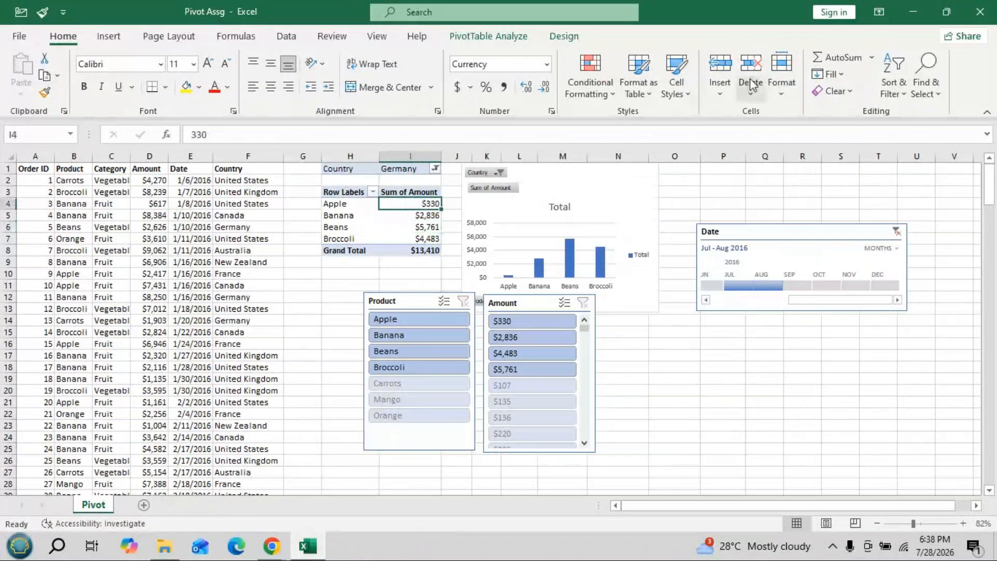
pyautogui.click(506, 39)
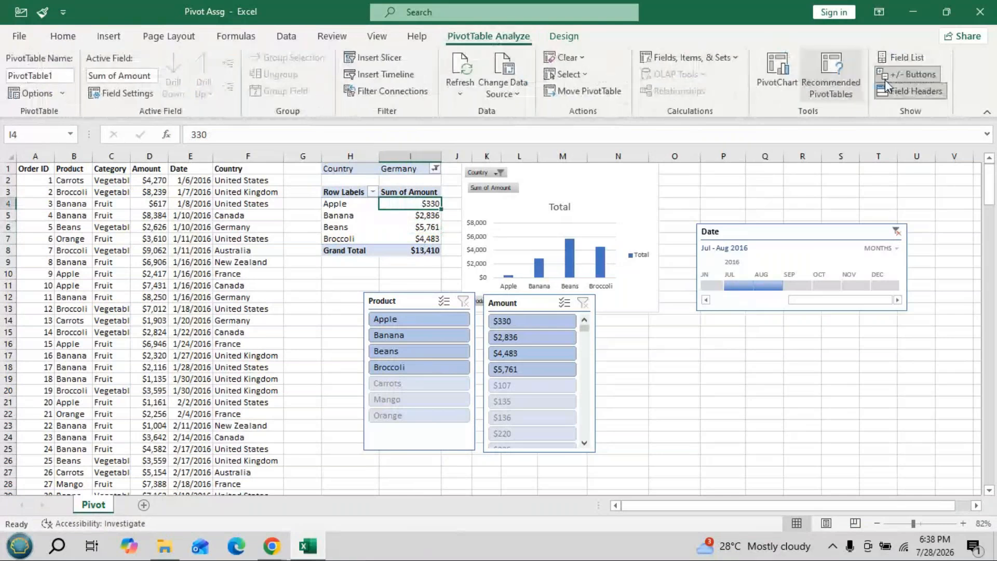
pyautogui.click(922, 59)
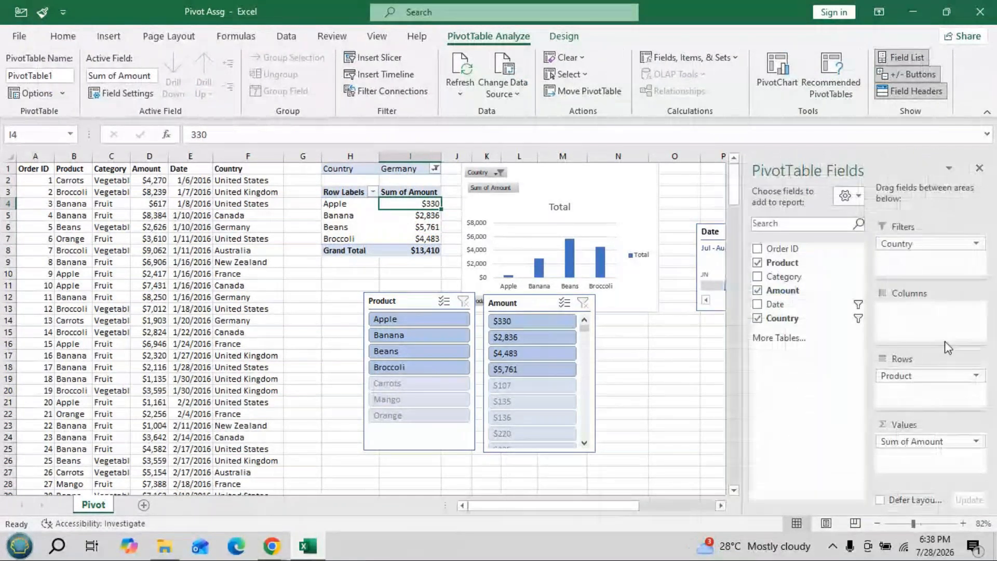
pyautogui.click(916, 442)
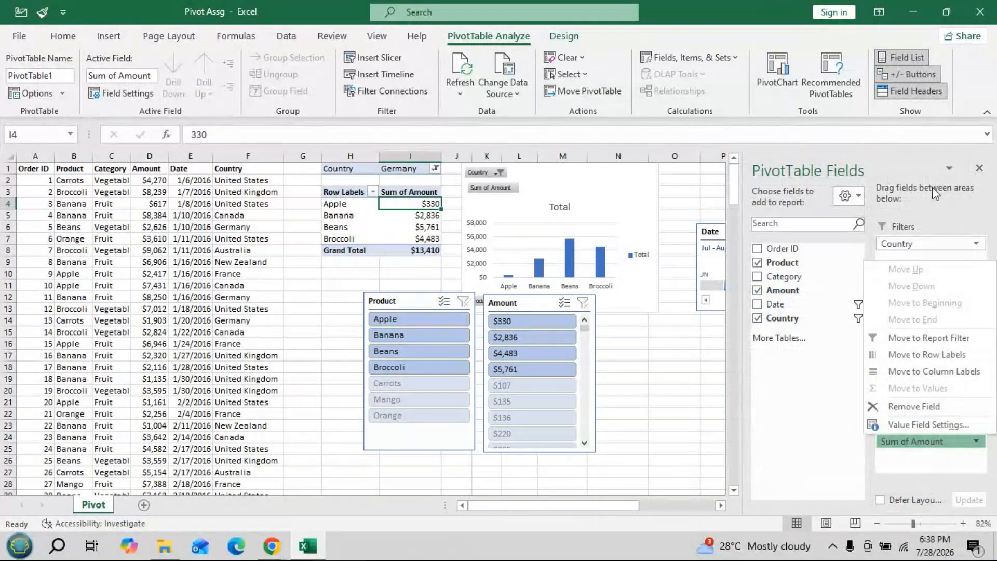
pyautogui.click(980, 167)
pyautogui.click(979, 168)
# - Rearrange the pivot chart, the Product and Amount slicers and the Date timeline so that none of them overlap
pyautogui.moveTo(546, 173); pyautogui.dragTo(587, 177)
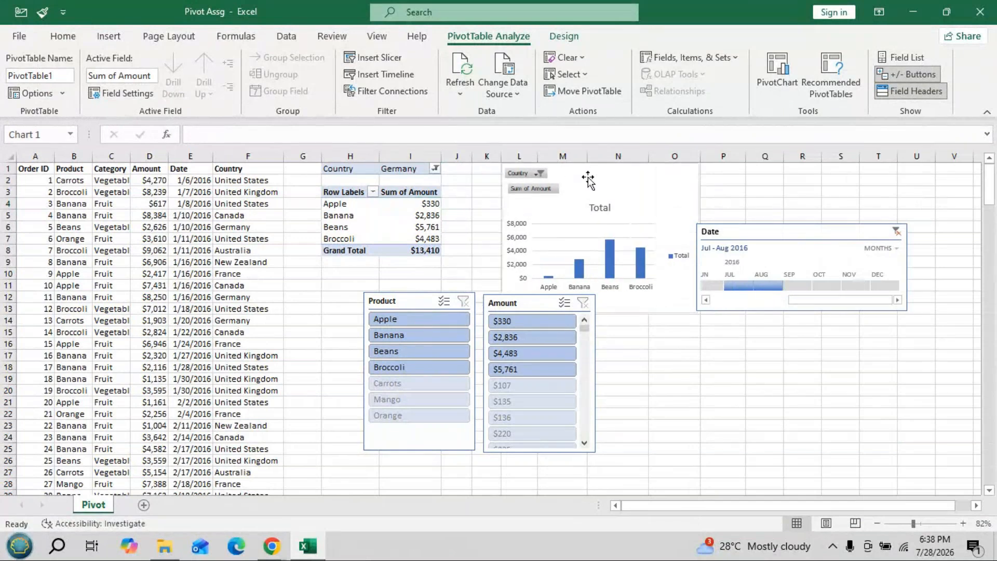
pyautogui.moveTo(405, 300); pyautogui.dragTo(258, 308)
pyautogui.moveTo(577, 303); pyautogui.dragTo(456, 302)
pyautogui.moveTo(795, 228); pyautogui.dragTo(680, 362)
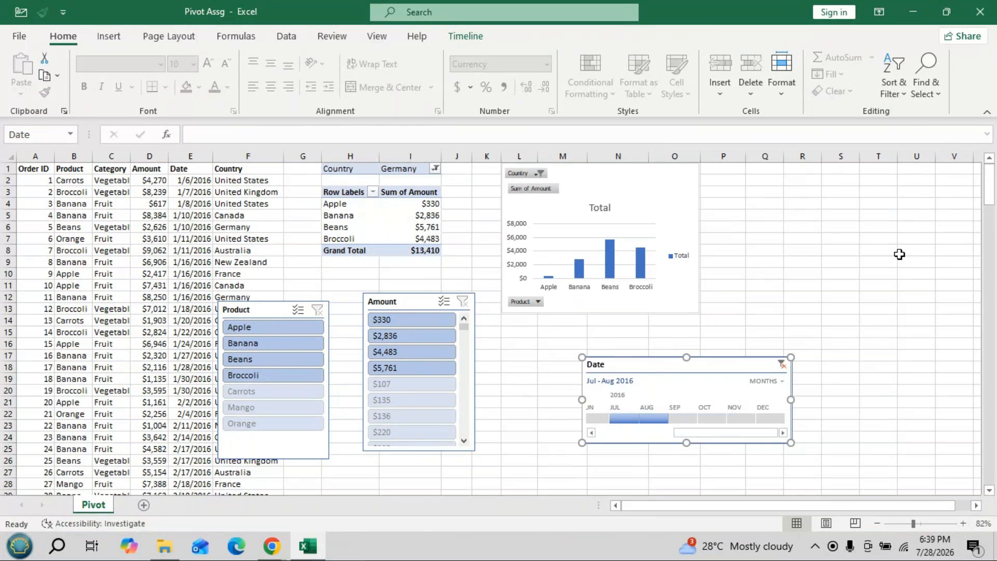
pyautogui.press('Escape')
# - Display the PivotTable field list and move the Date timeline directly below the pivot chart
pyautogui.click(518, 38)
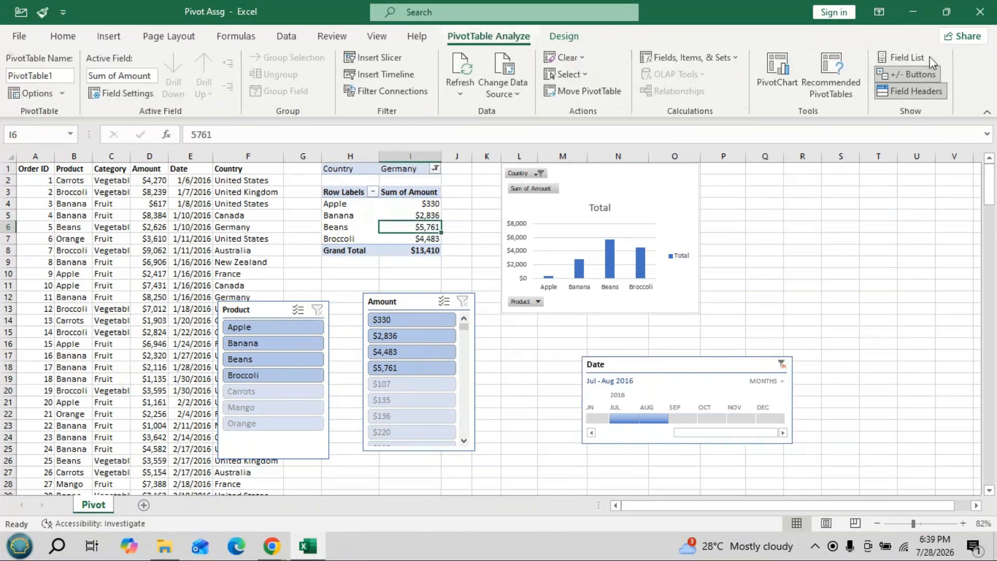
pyautogui.click(930, 58)
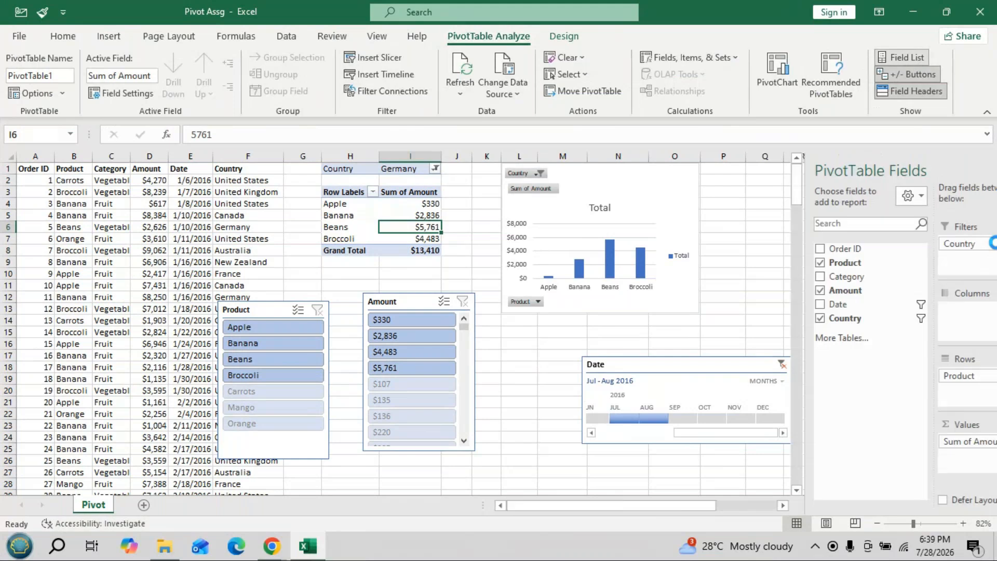
pyautogui.moveTo(643, 372); pyautogui.dragTo(583, 379)
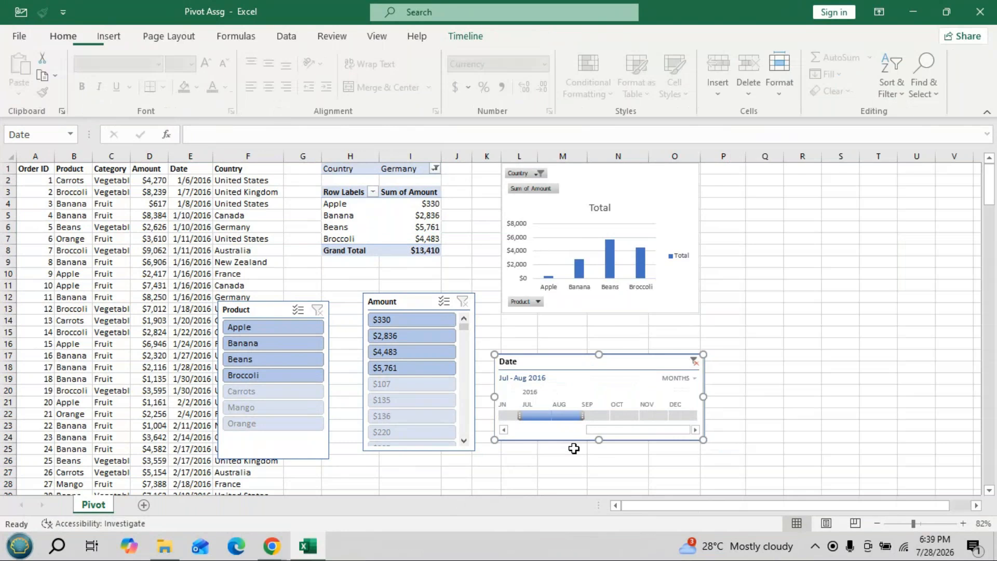
# - Check the Value Field Settings of Sum of Amount, and close the Pivot Assg workbook without saving
pyautogui.click(420, 227)
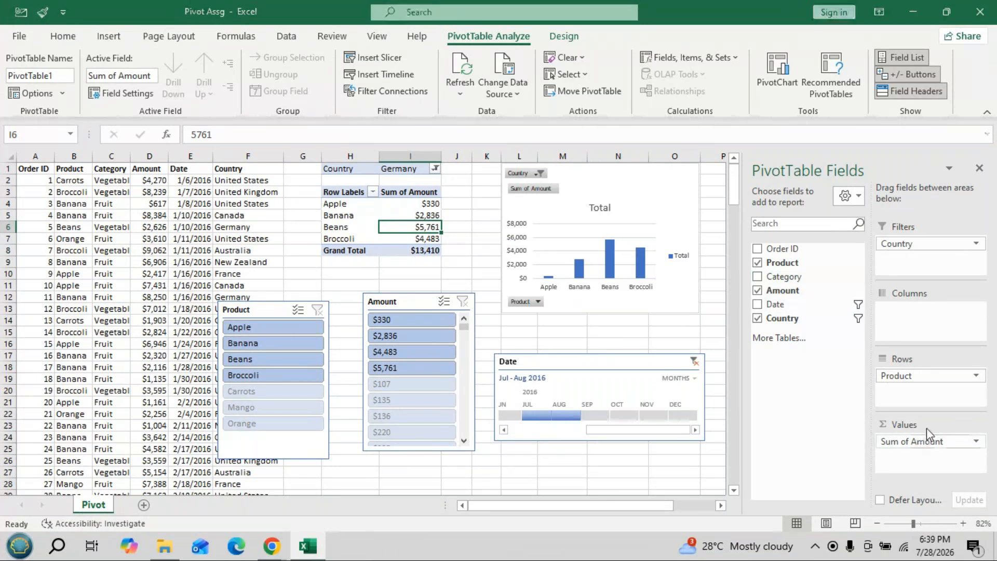
pyautogui.doubleClick(924, 442)
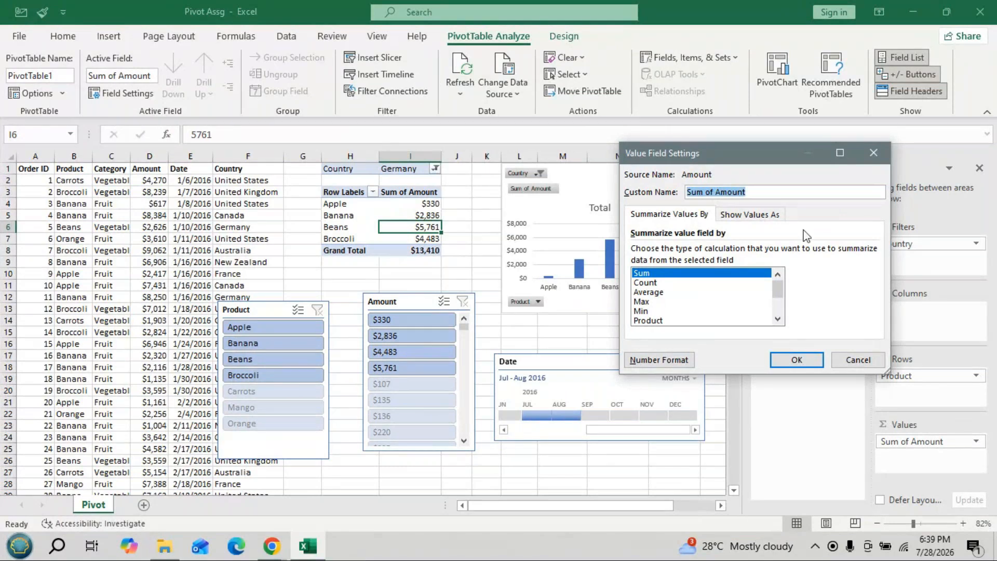
pyautogui.click(873, 153)
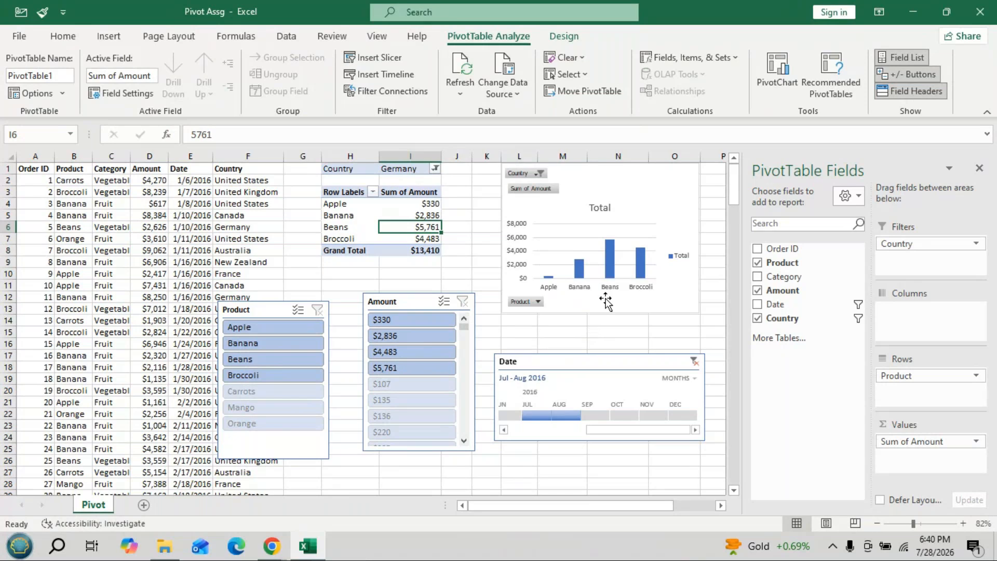
pyautogui.click(979, 13)
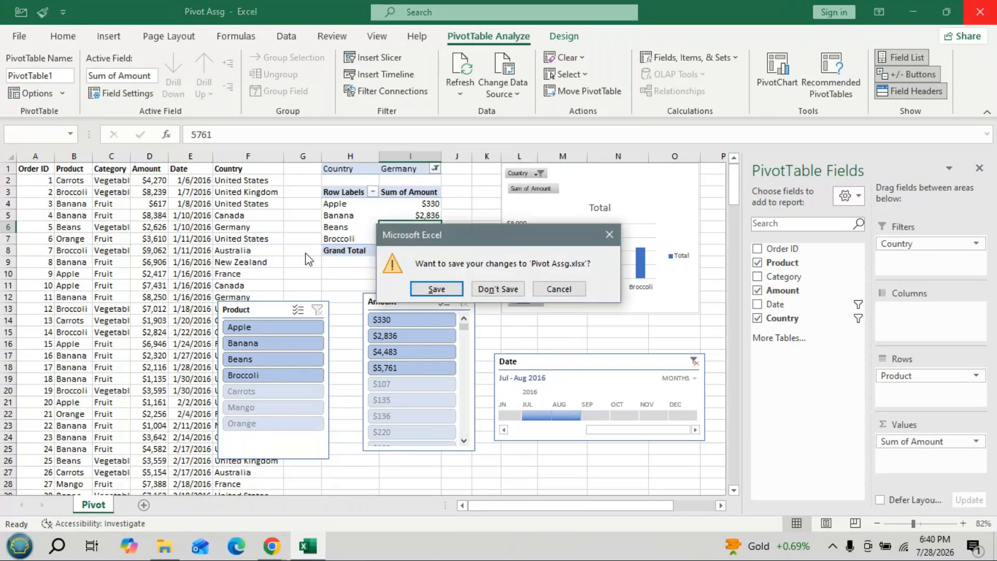
pyautogui.click(507, 290)
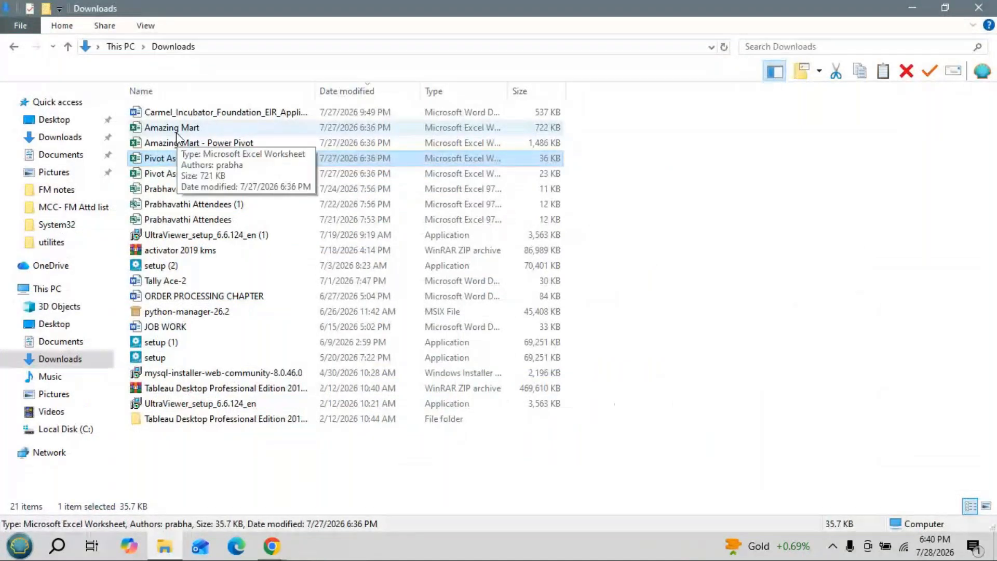
# - Open the Amazing Mart workbook from Downloads with editing enabled and display its ListOfOrders sheet
pyautogui.doubleClick(176, 131)
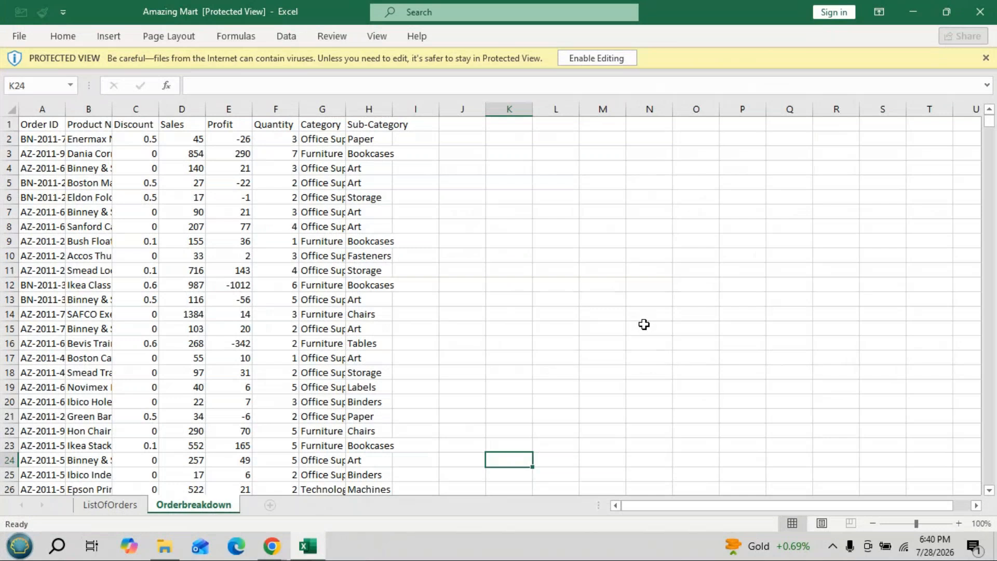
pyautogui.click(631, 58)
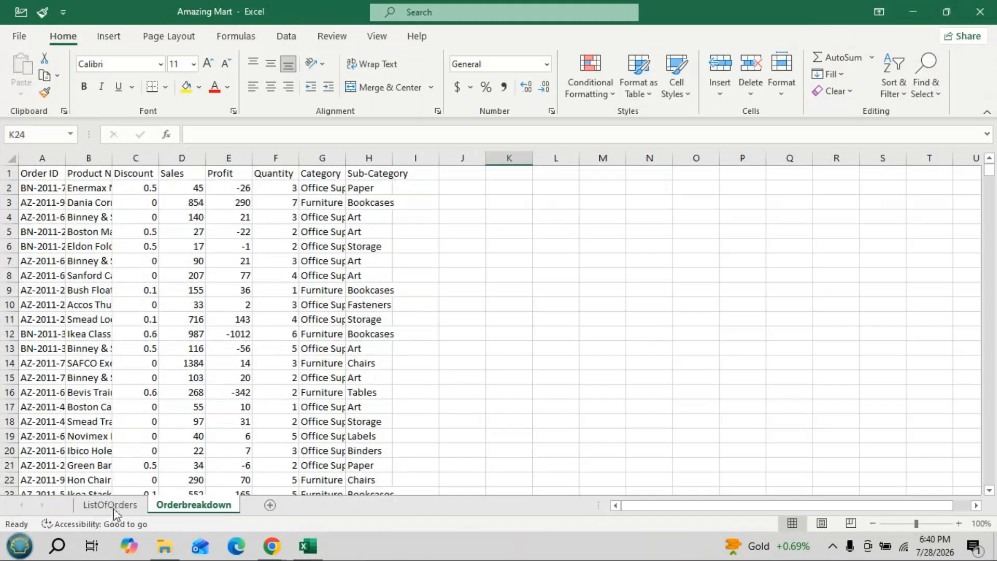
pyautogui.click(113, 506)
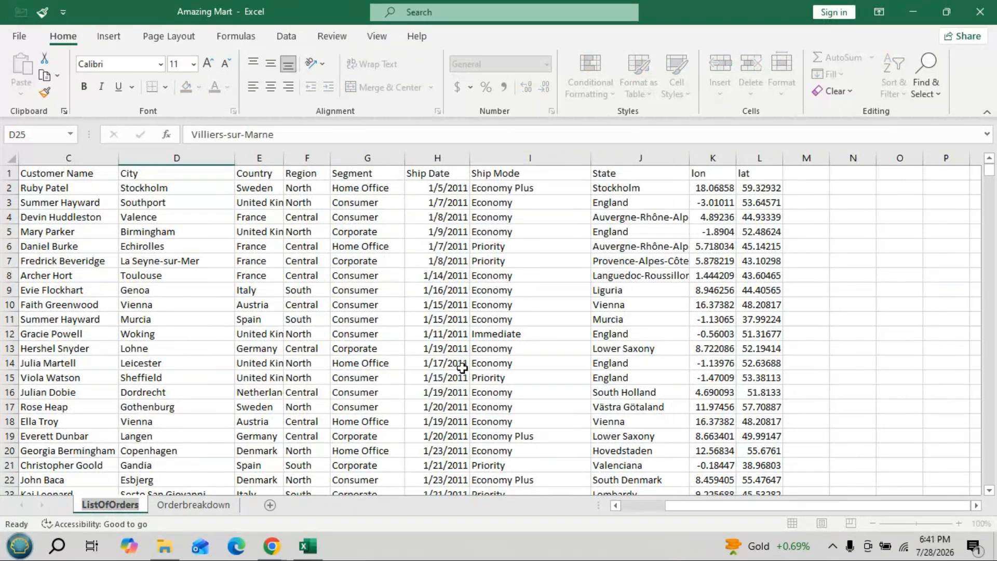
pyautogui.click(356, 406)
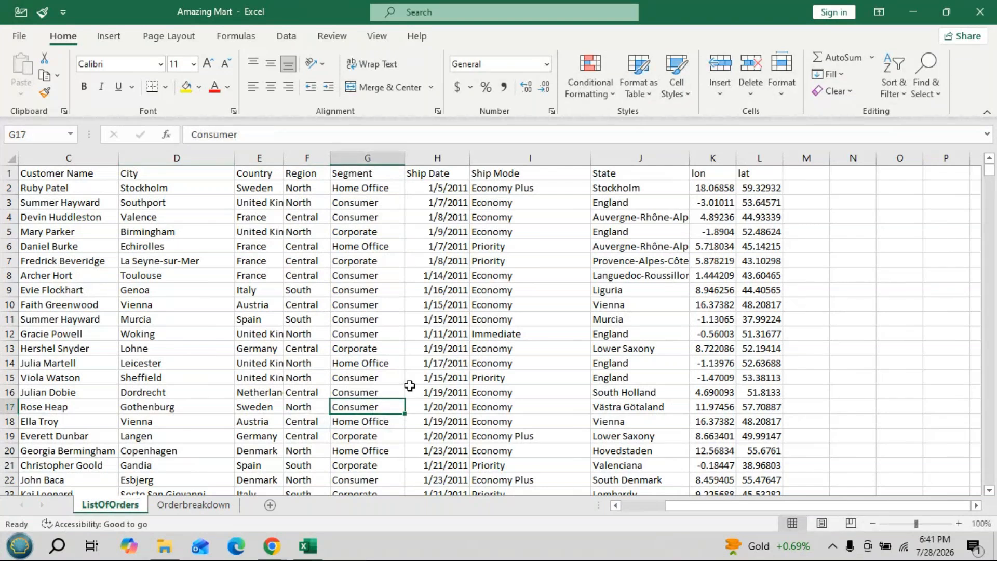
# - Open the Amazing Mart - Power Pivot workbook from Downloads with editing enabled and view the dashboard on Sheet2
pyautogui.click(908, 5)
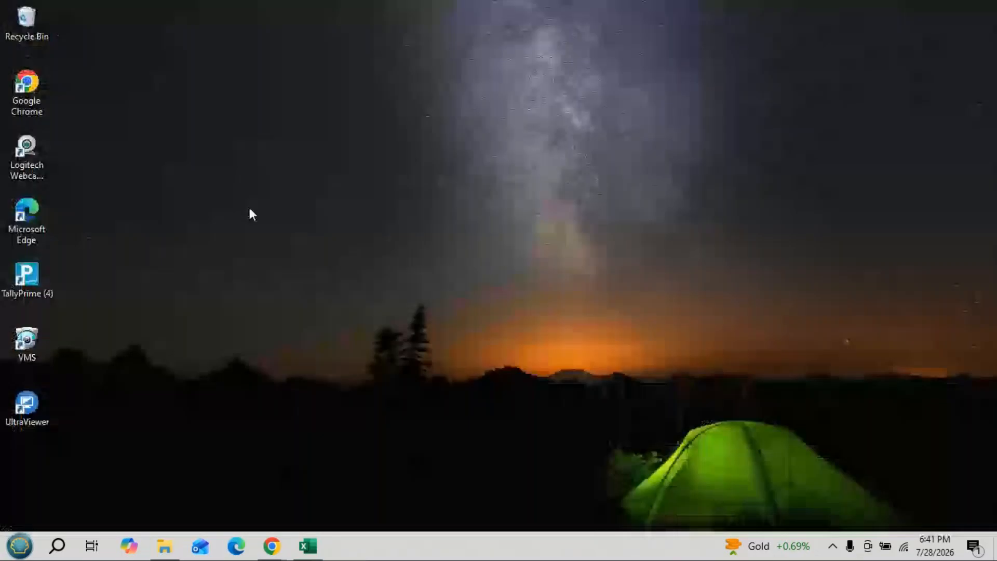
pyautogui.click(164, 546)
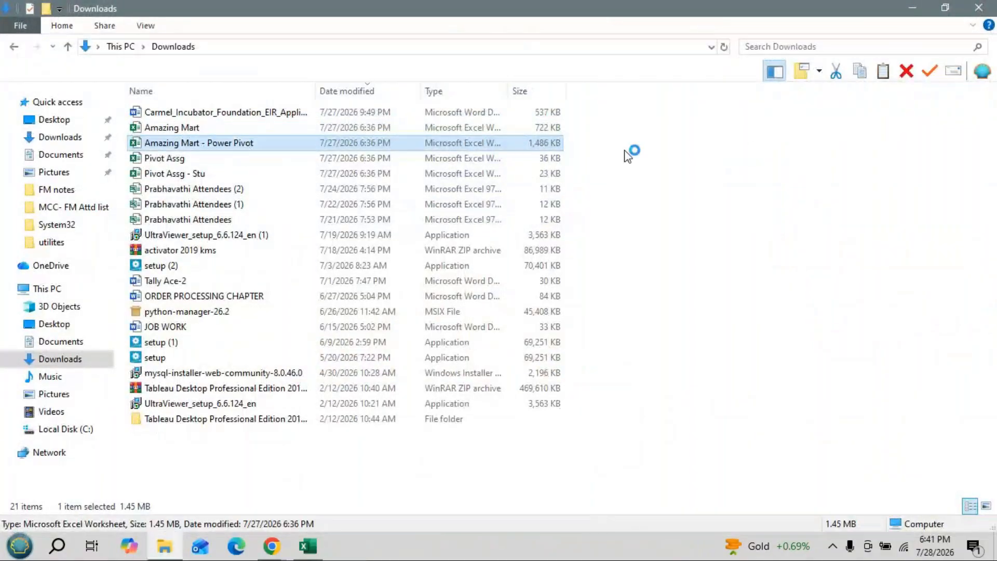
pyautogui.click(248, 148)
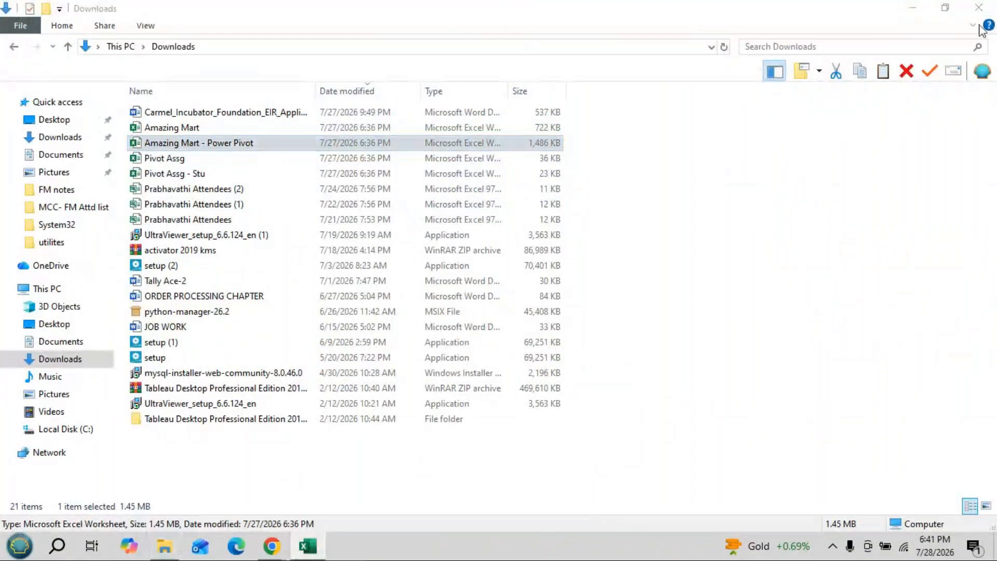
pyautogui.press('Return')
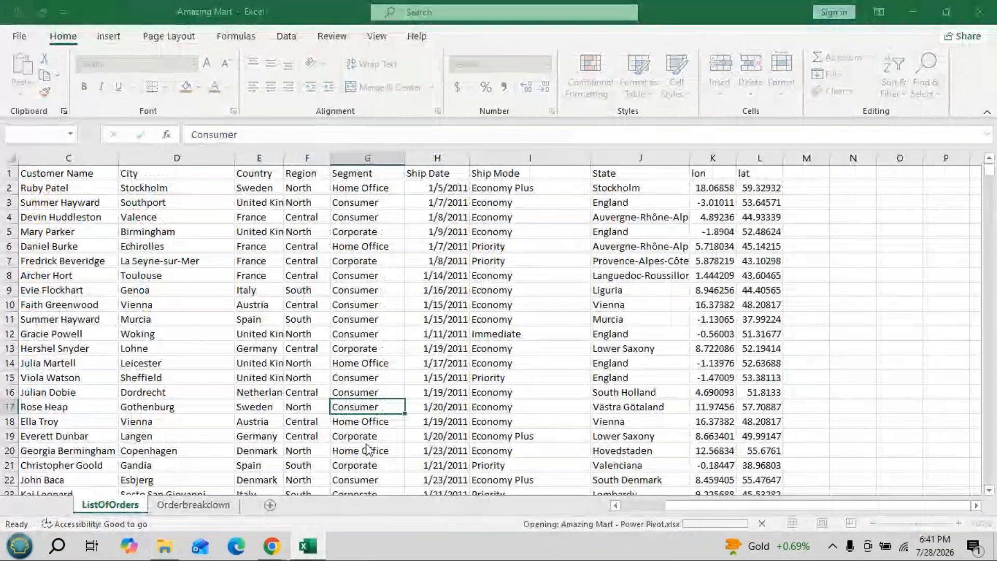
pyautogui.click(980, 10)
pyautogui.click(587, 61)
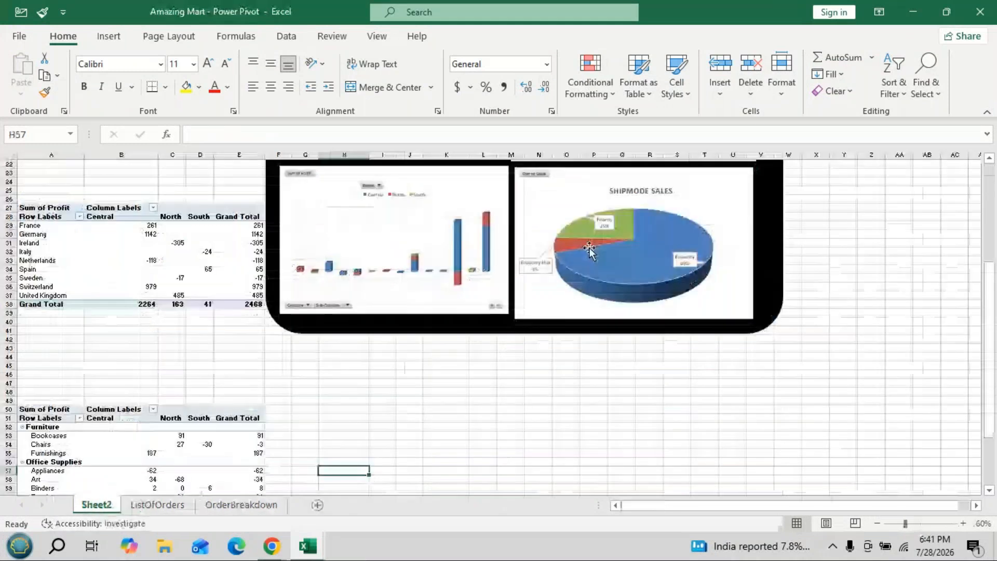
pyautogui.scroll(5, 590, 248)
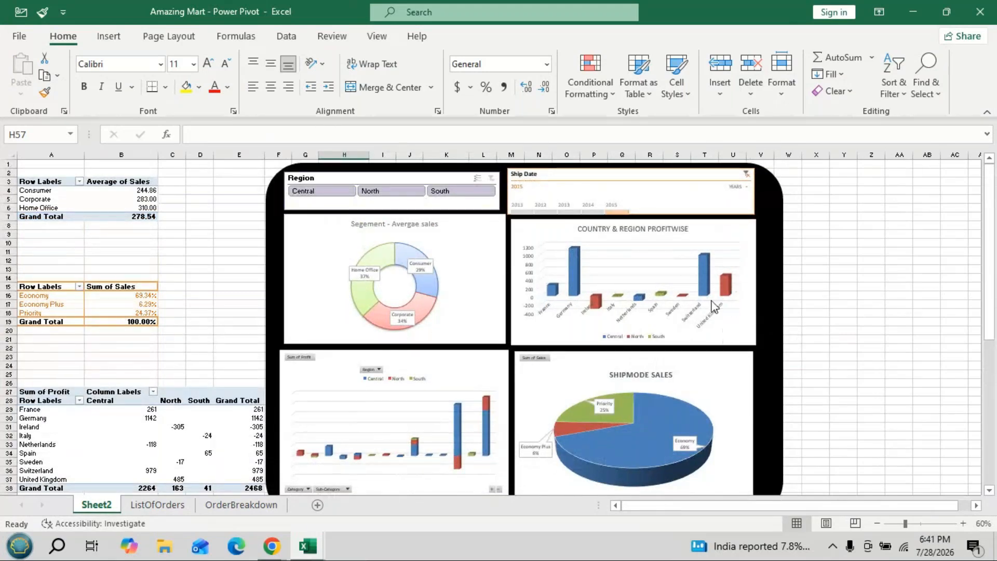
# - Switch to the Amazing Mart workbook and go to cell A1 of the ListOfOrders sheet
pyautogui.hotkey('alt', 'Tab')
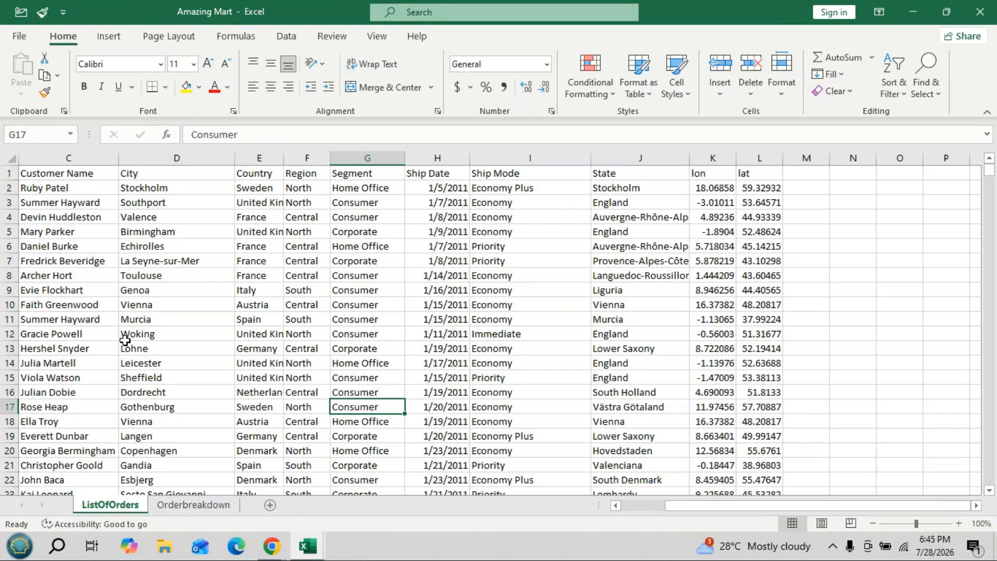
pyautogui.moveTo(695, 507); pyautogui.dragTo(638, 507)
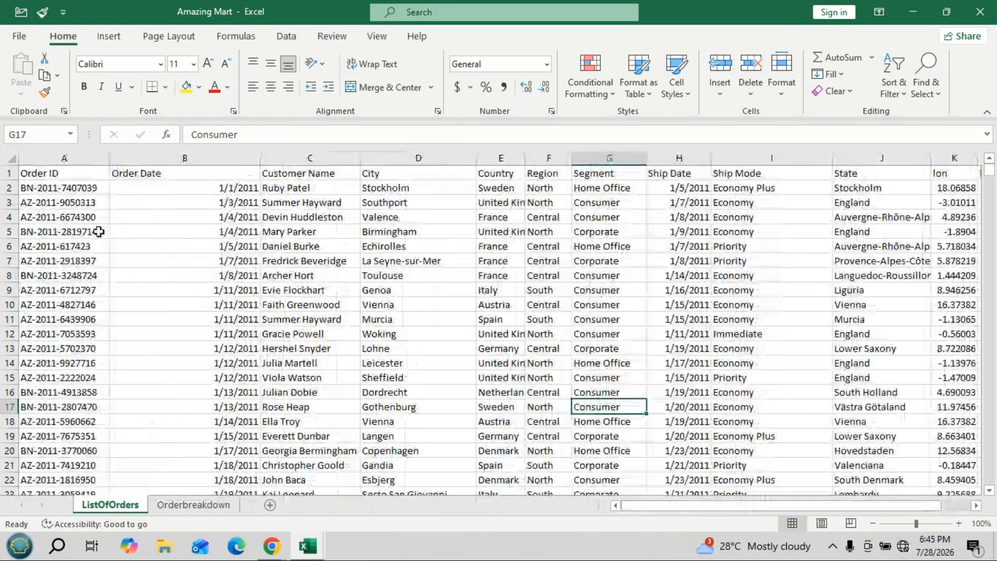
pyautogui.hotkey('ctrl', 'Home')
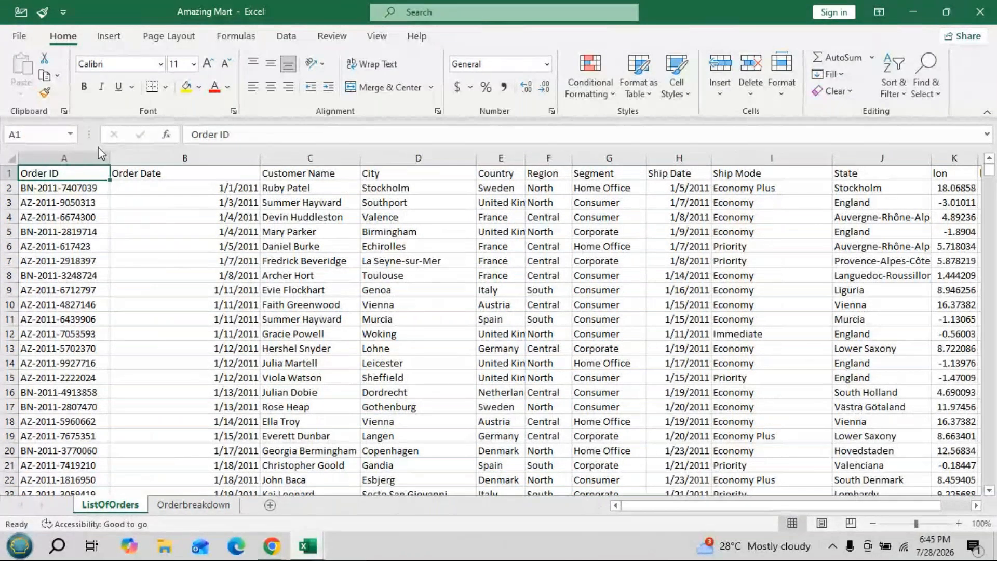
# - Review the ListOfOrders column headers one by one, from Order ID through to lat
pyautogui.click(61, 156)
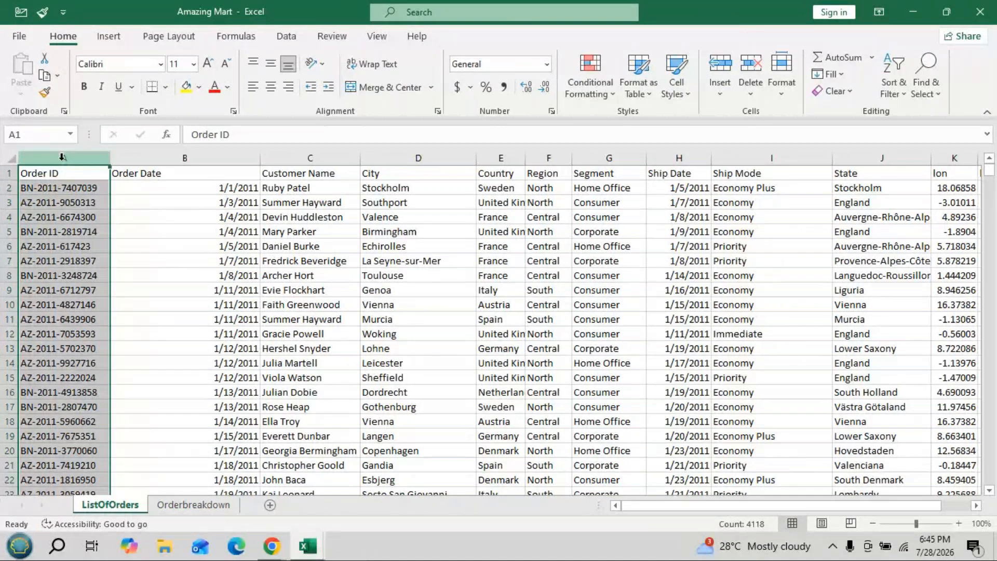
pyautogui.hotkey('shift', 'Right')
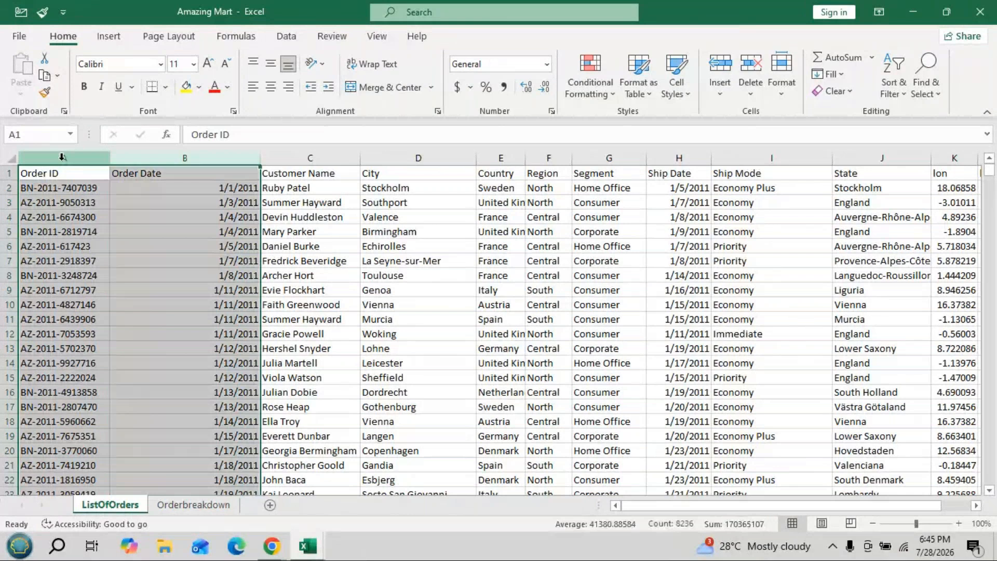
pyautogui.press('Right')
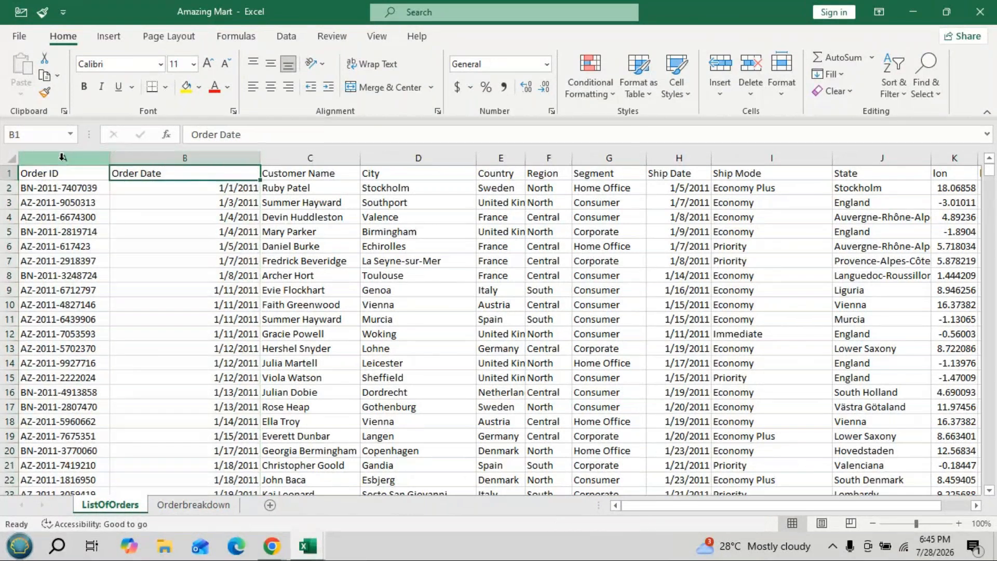
pyautogui.press('Right')
pyautogui.press('Right')
pyautogui.press('Right')
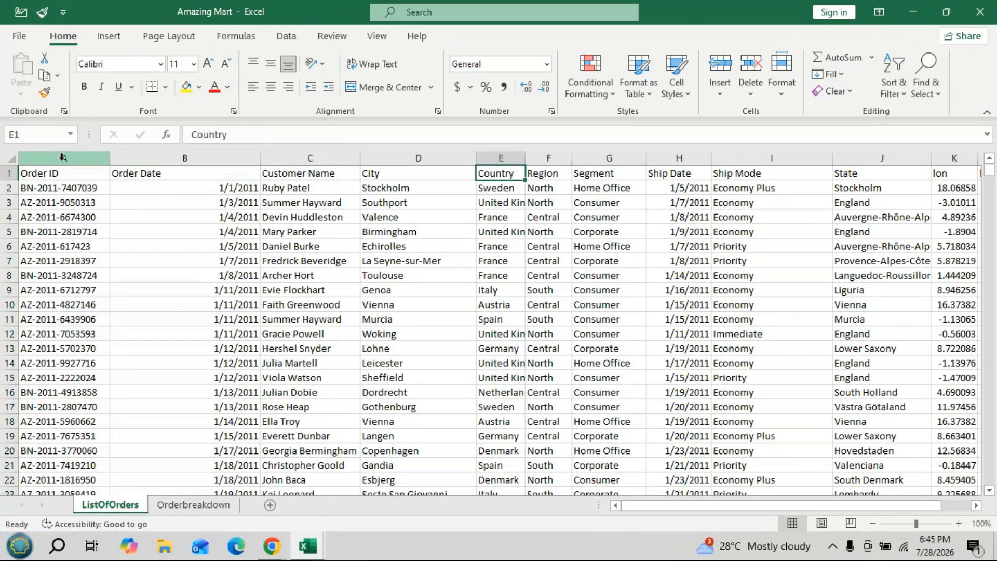
pyautogui.press('Right')
pyautogui.press('Right')
pyautogui.press('Right')
pyautogui.press('Right')
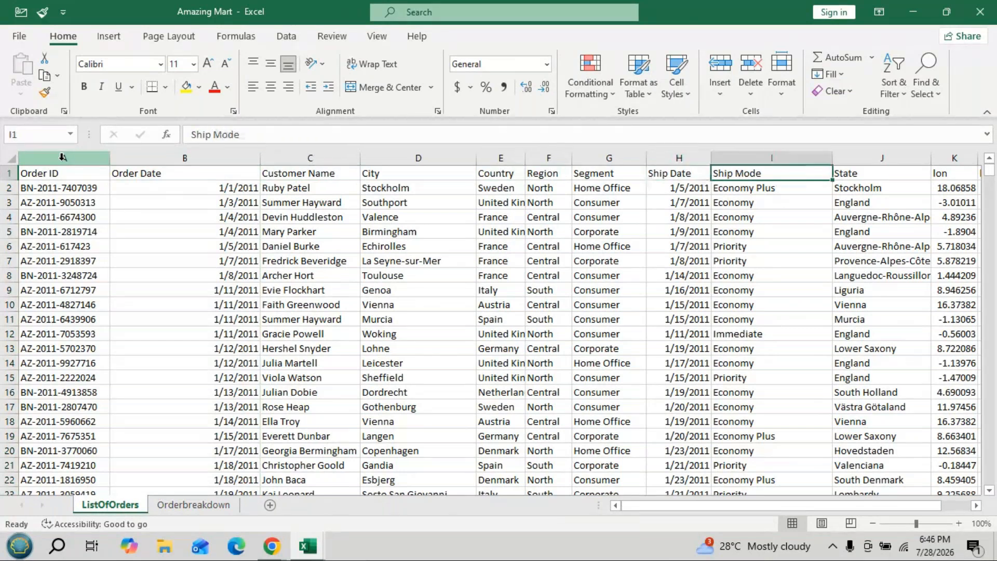
pyautogui.press('Right')
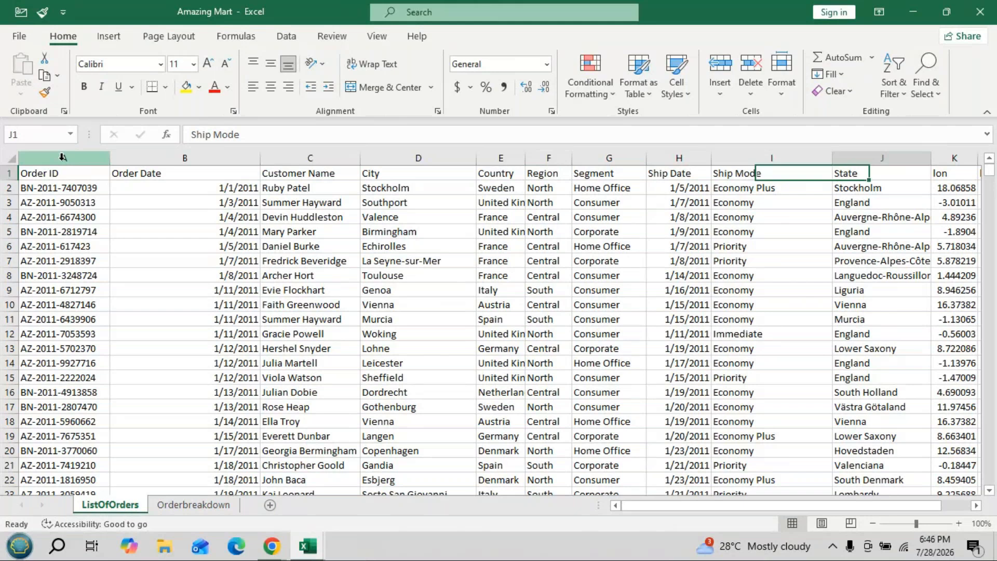
pyautogui.press('Right')
pyautogui.press('Right')
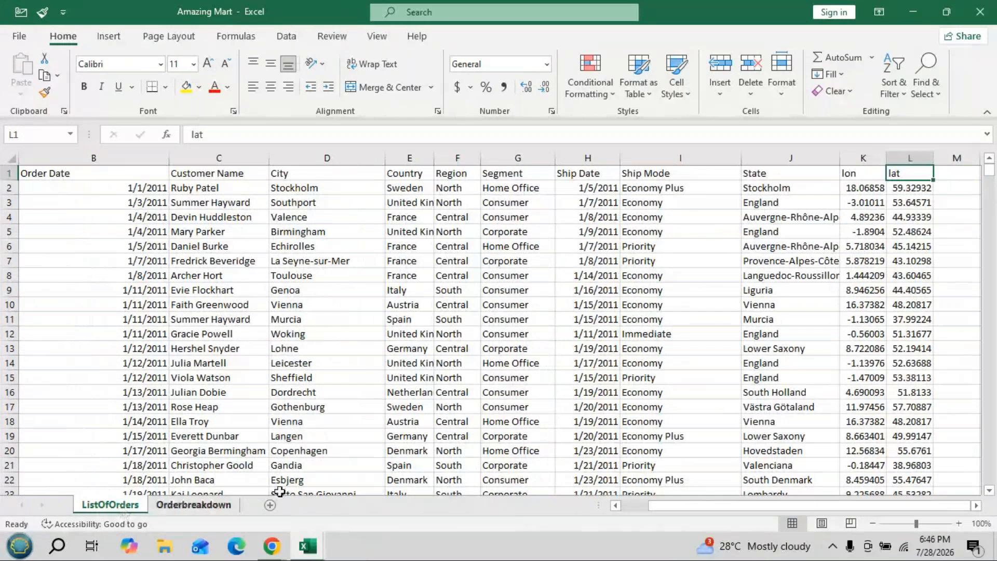
# - Check how far the ListOfOrders records extend, including their Order ID column, and return to the first row
pyautogui.moveTo(995, 185); pyautogui.dragTo(996, 483)
pyautogui.scroll(-2, 34, 407)
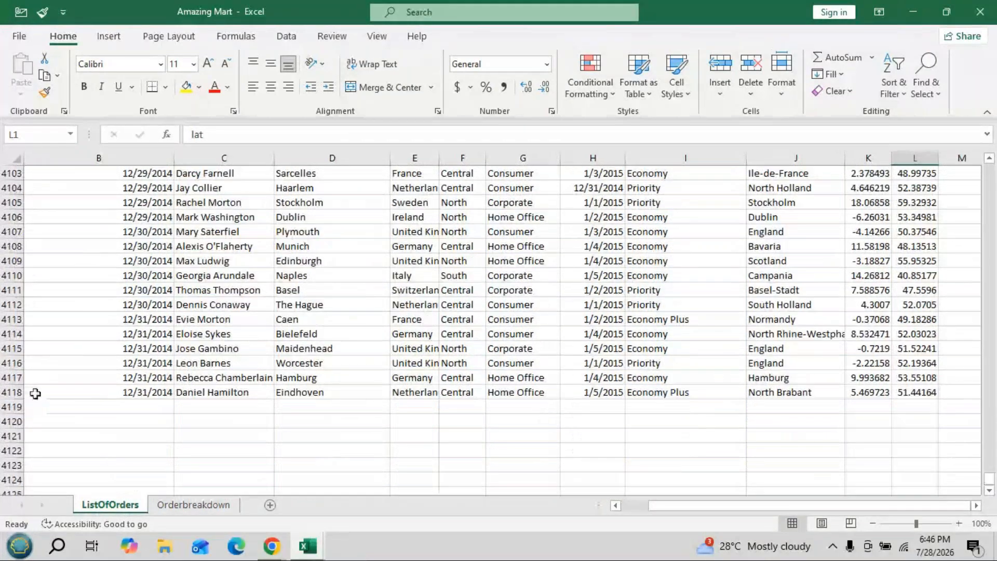
pyautogui.moveTo(701, 505); pyautogui.dragTo(677, 512)
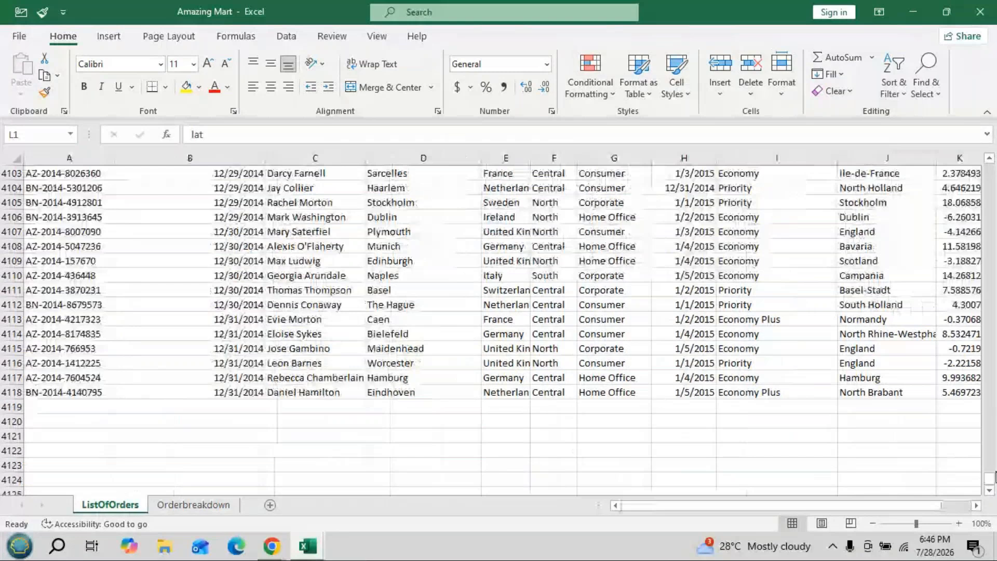
pyautogui.moveTo(995, 474); pyautogui.dragTo(989, 172)
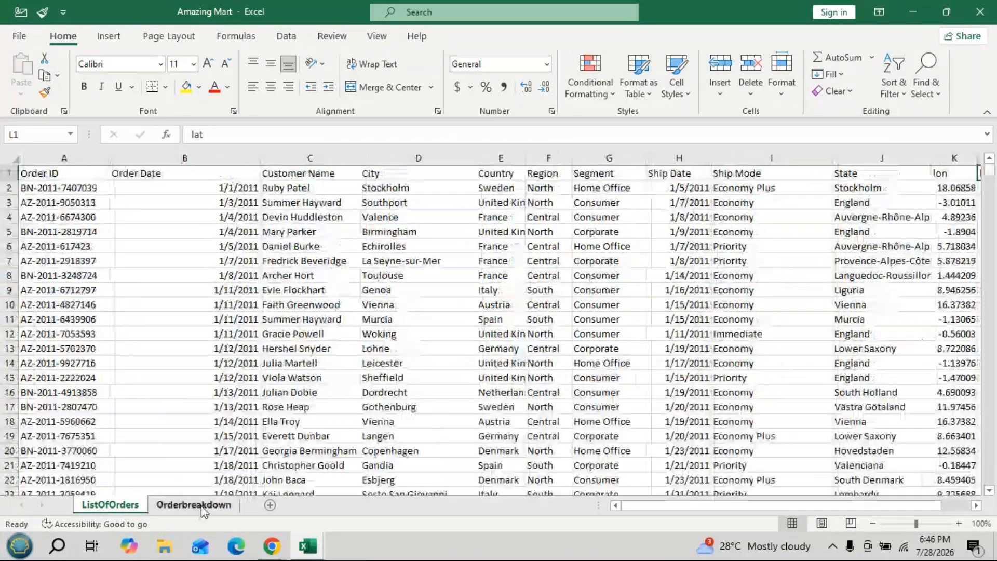
# - Display the Orderbreakdown sheet and review its column headers from Order ID through to Sub-Category
pyautogui.click(198, 505)
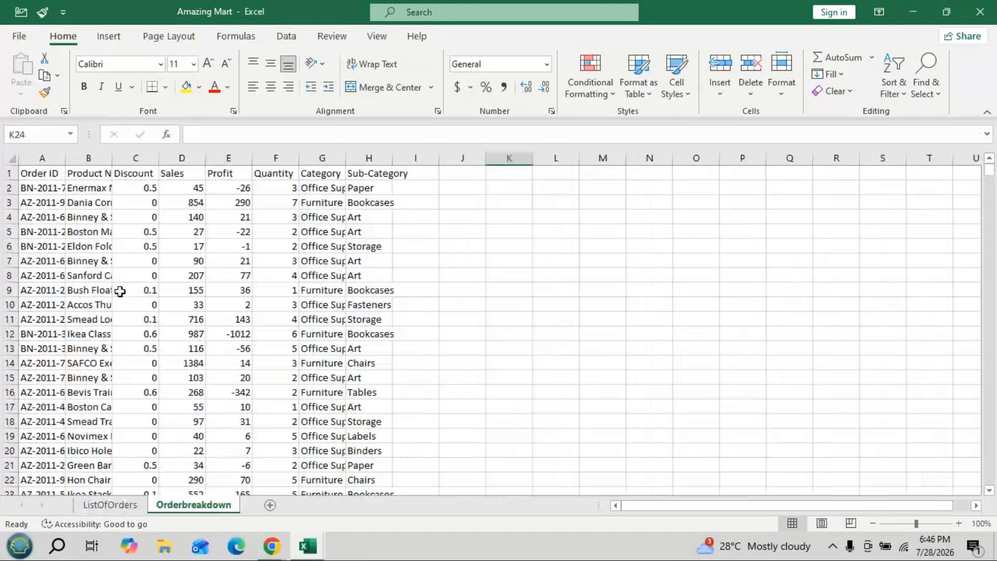
pyautogui.click(42, 159)
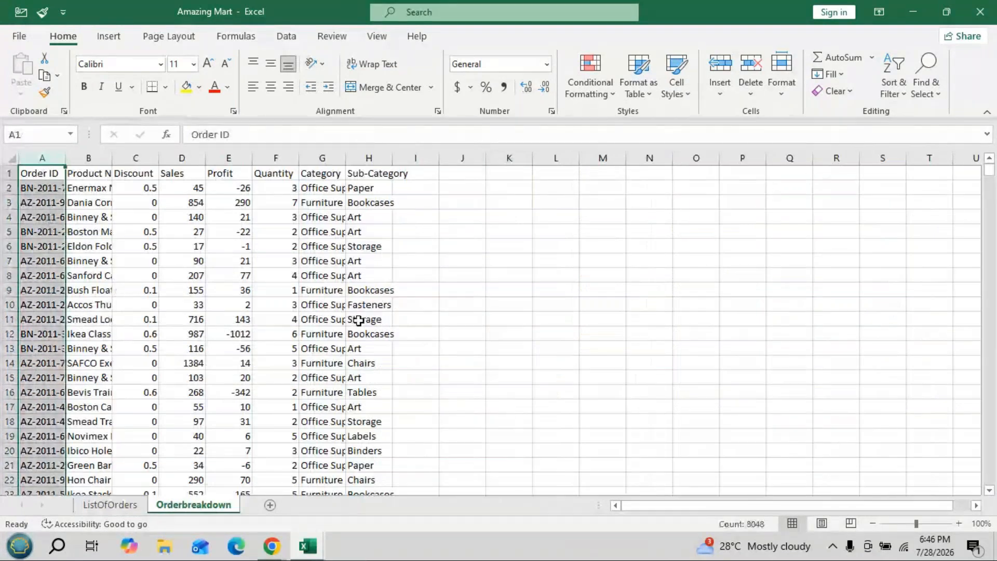
pyautogui.press('Right')
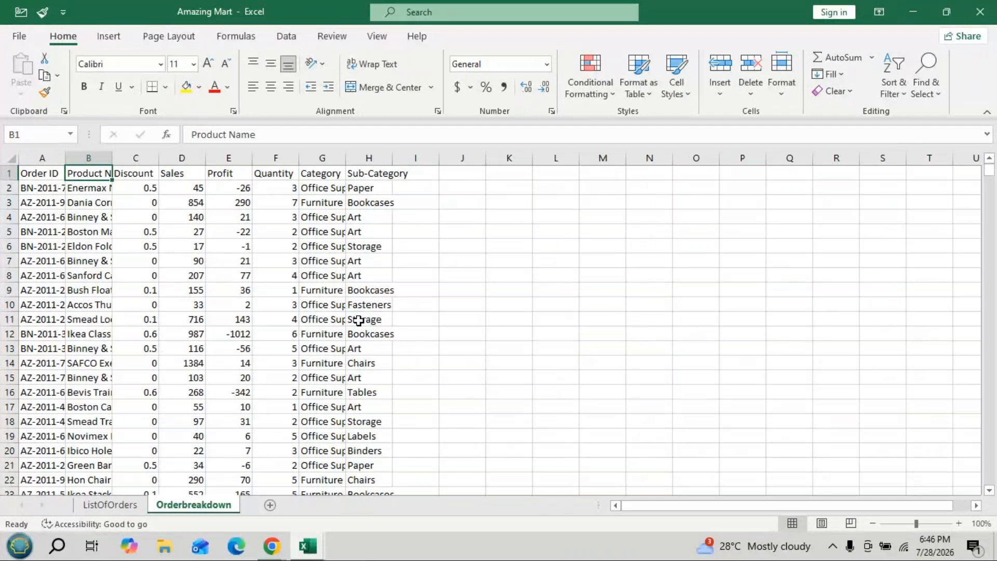
pyautogui.press('Right')
pyautogui.press('Right')
pyautogui.press('Right')
pyautogui.press('Right')
pyautogui.press('Right')
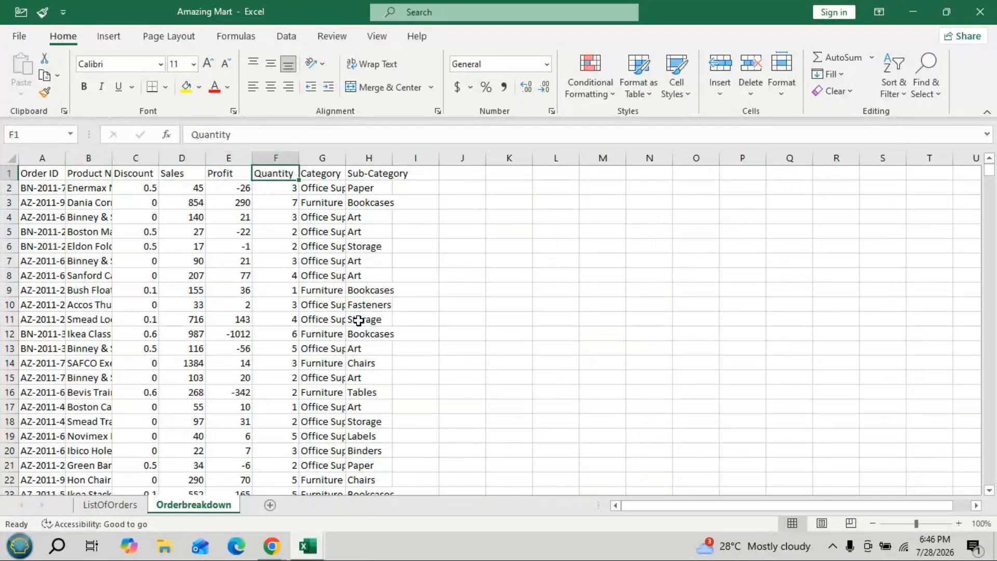
pyautogui.press('Right')
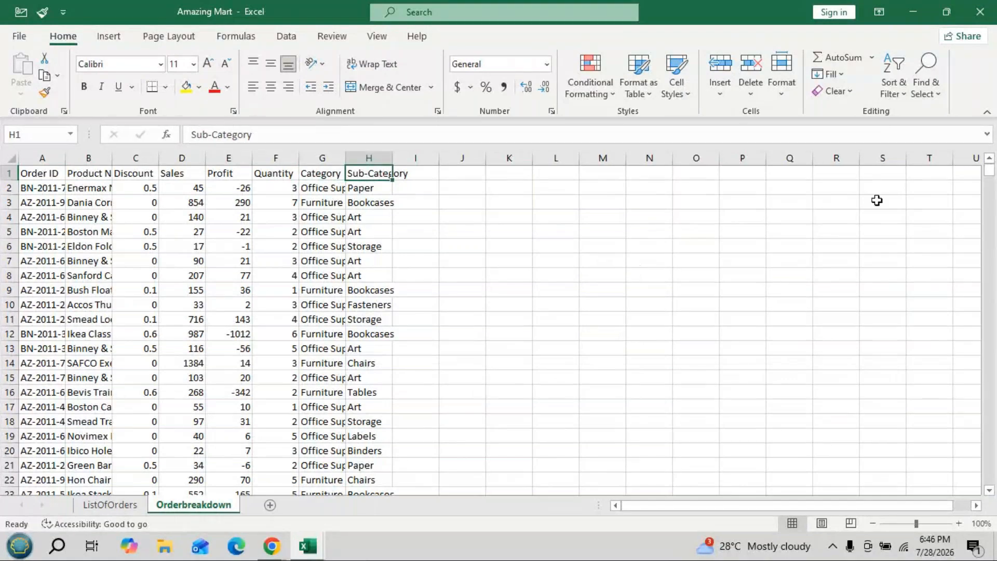
# - Check how far the Orderbreakdown records extend and return to the beginning of the data
pyautogui.moveTo(989, 171); pyautogui.dragTo(995, 488)
pyautogui.scroll(-2, 301, 375)
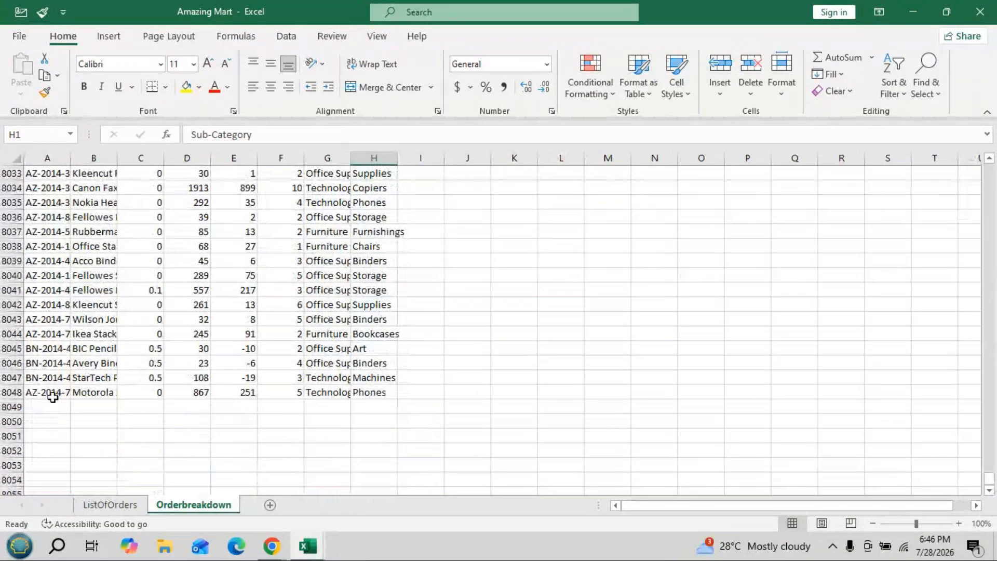
pyautogui.moveTo(995, 481); pyautogui.dragTo(996, 460)
pyautogui.moveTo(996, 284); pyautogui.dragTo(994, 175)
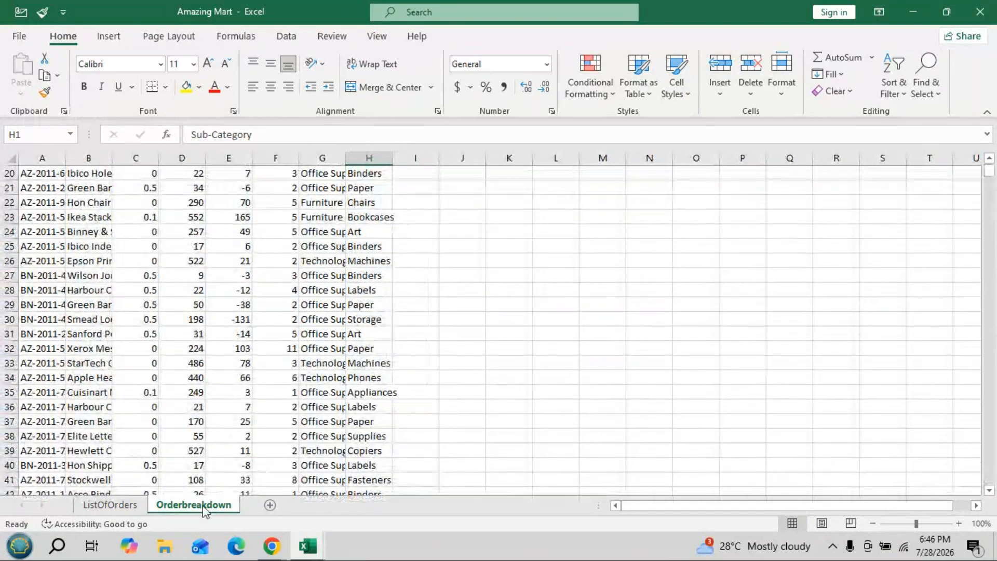
# - Compare the ListOfOrders and Orderbreakdown sheets, highlighting the Order ID column in each as their common field
pyautogui.click(109, 506)
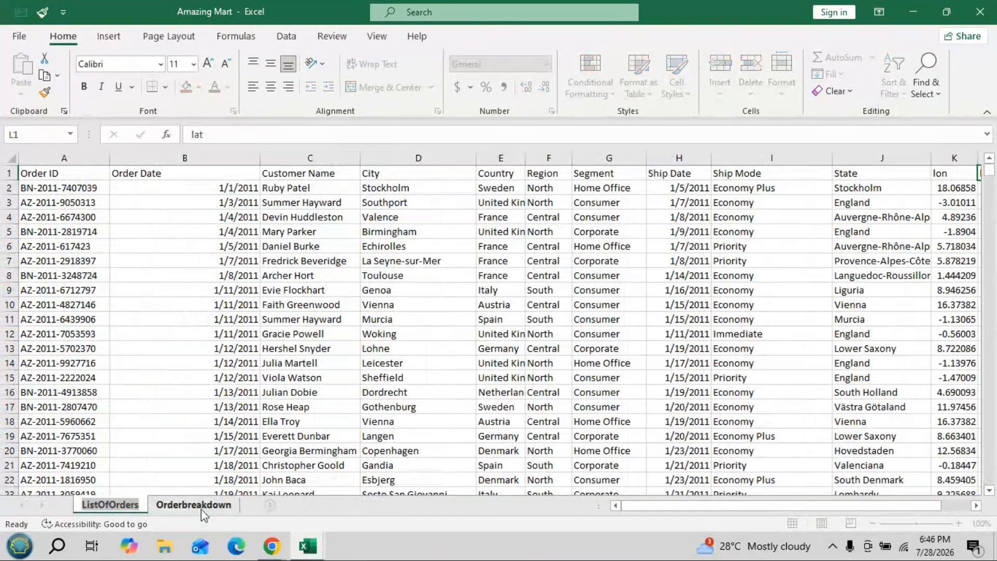
pyautogui.click(203, 508)
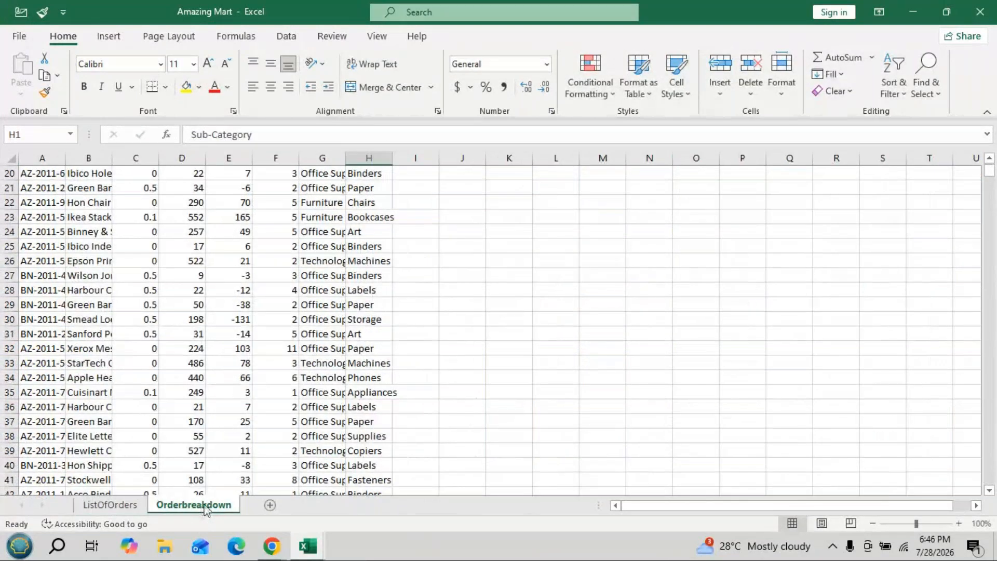
pyautogui.click(110, 507)
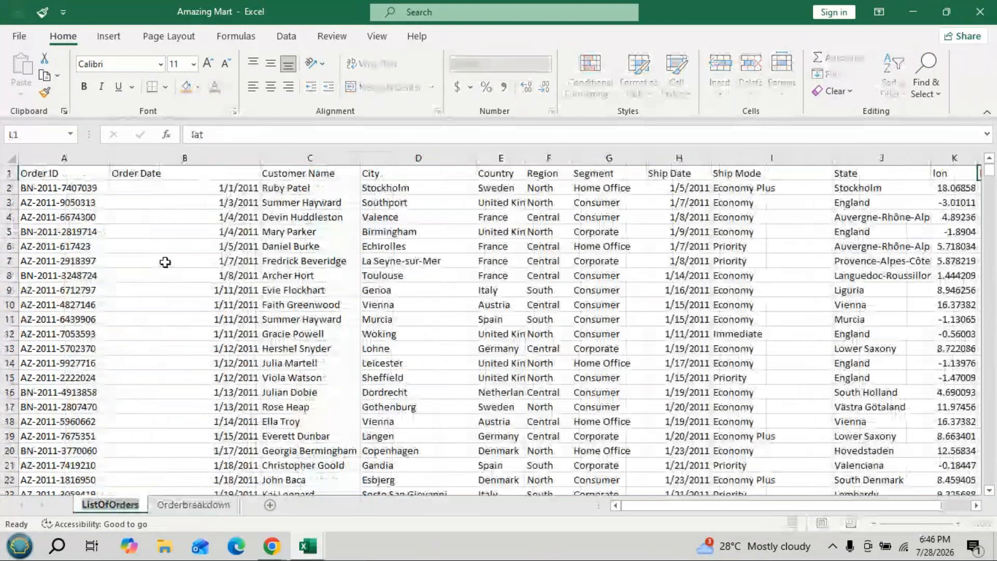
pyautogui.click(40, 155)
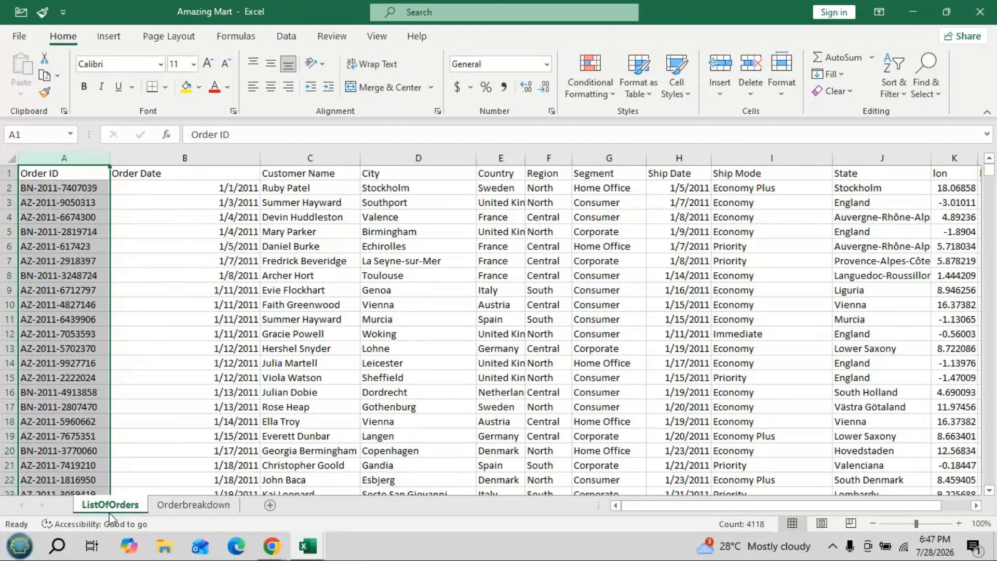
pyautogui.click(193, 505)
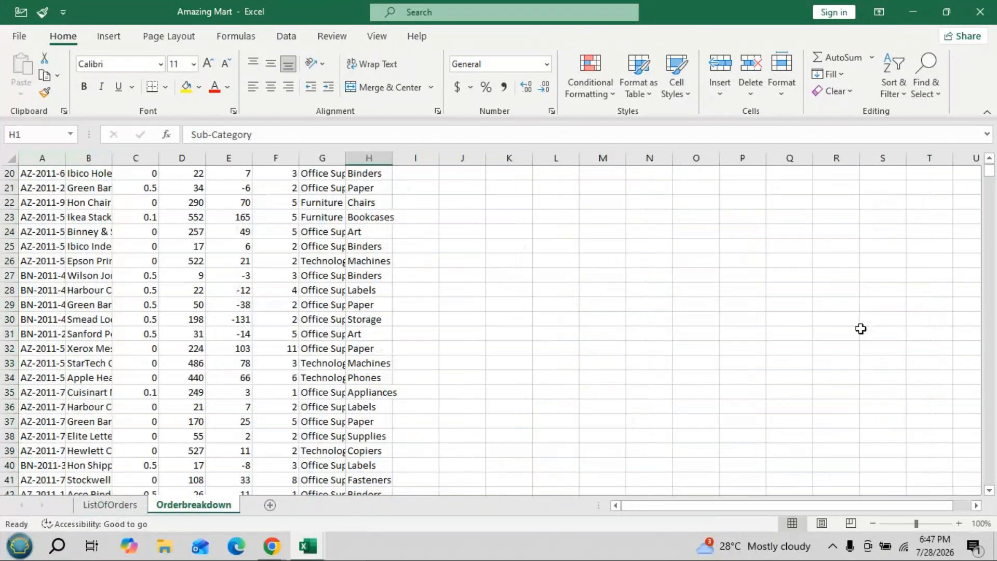
pyautogui.scroll(6, 989, 163)
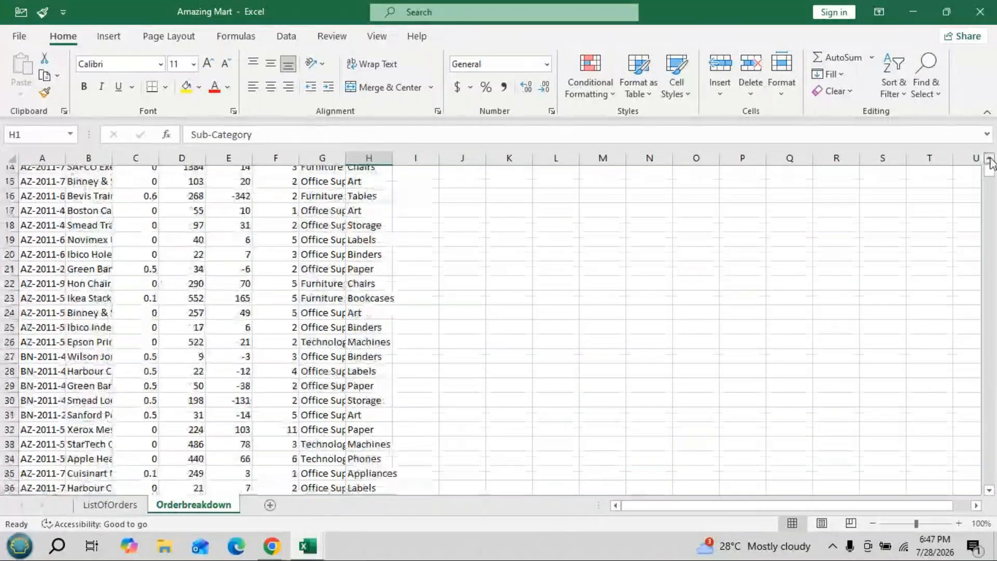
pyautogui.scroll(1, 989, 163)
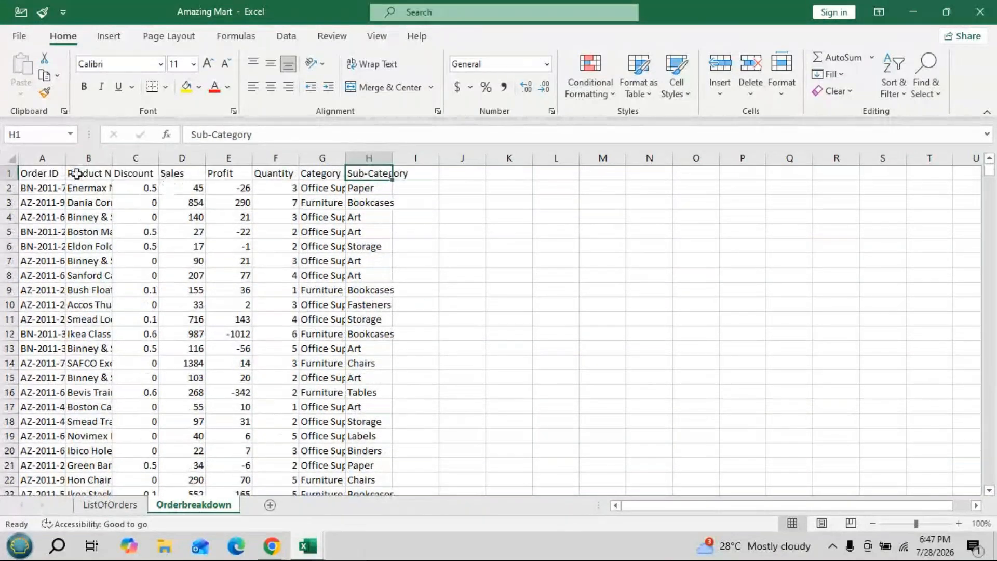
pyautogui.click(42, 157)
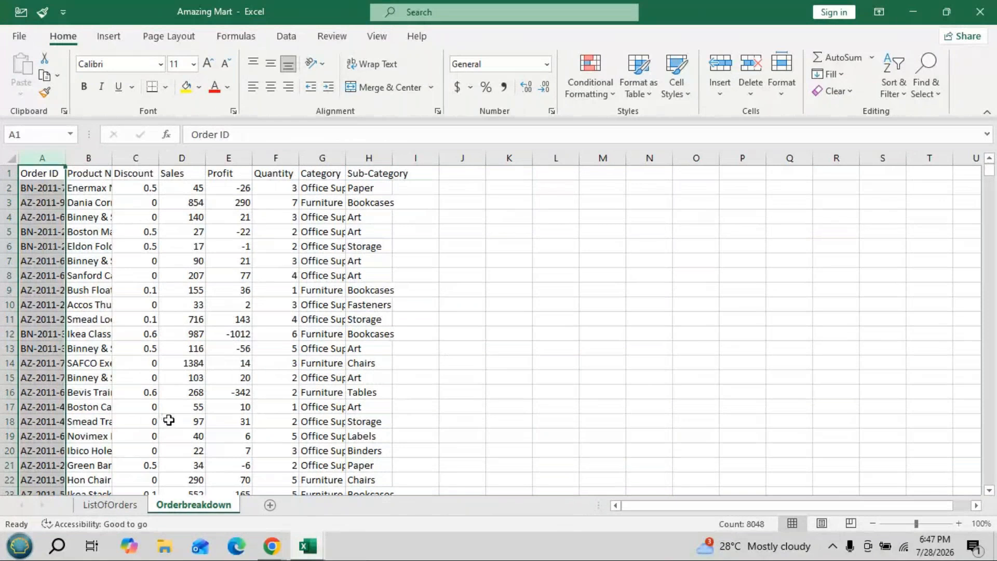
# - Review the Create PivotTable options for the entire ListOfOrders data range, and close them without creating a pivot table
pyautogui.click(122, 511)
pyautogui.click(424, 248)
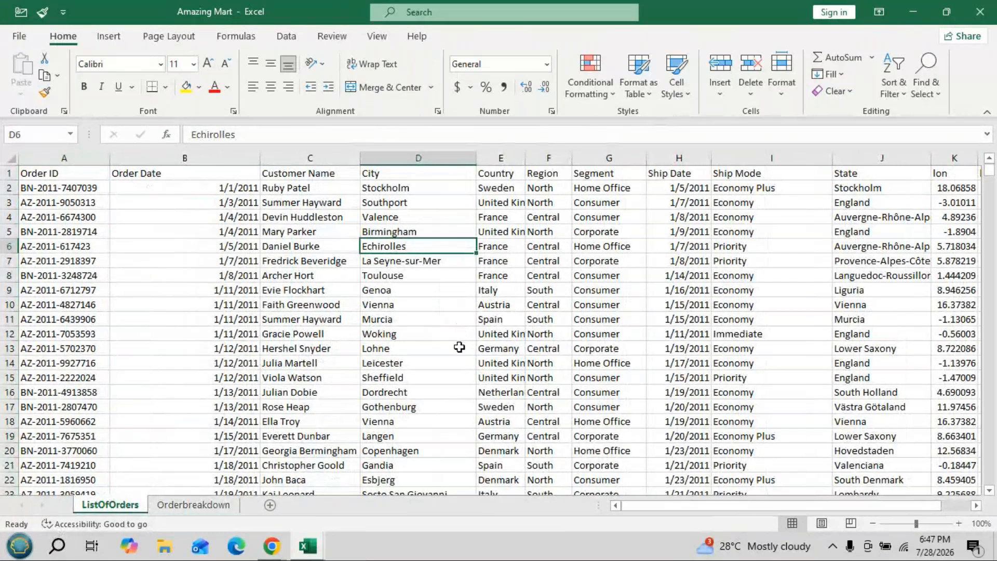
pyautogui.hotkey('ctrl', 'a')
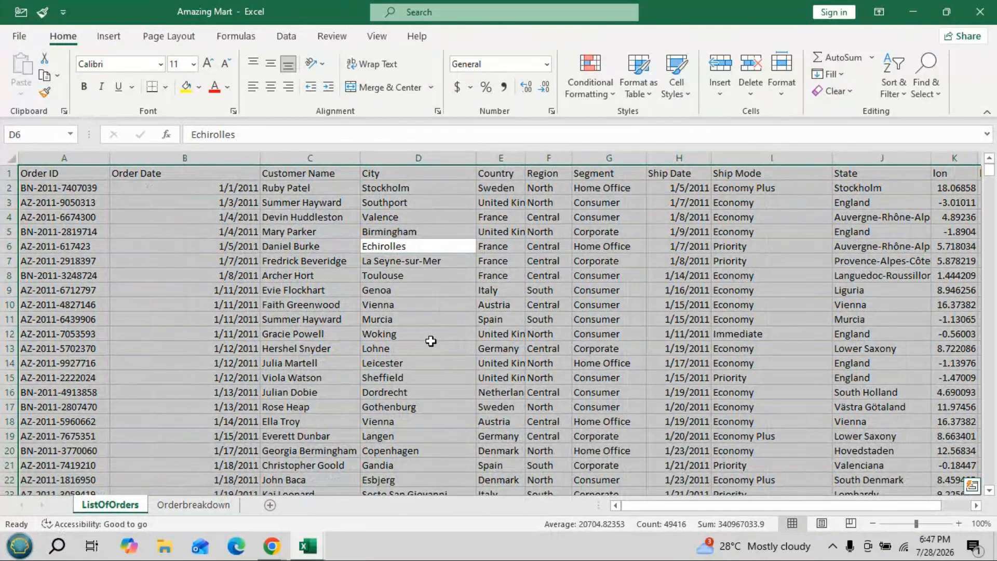
pyautogui.click(105, 39)
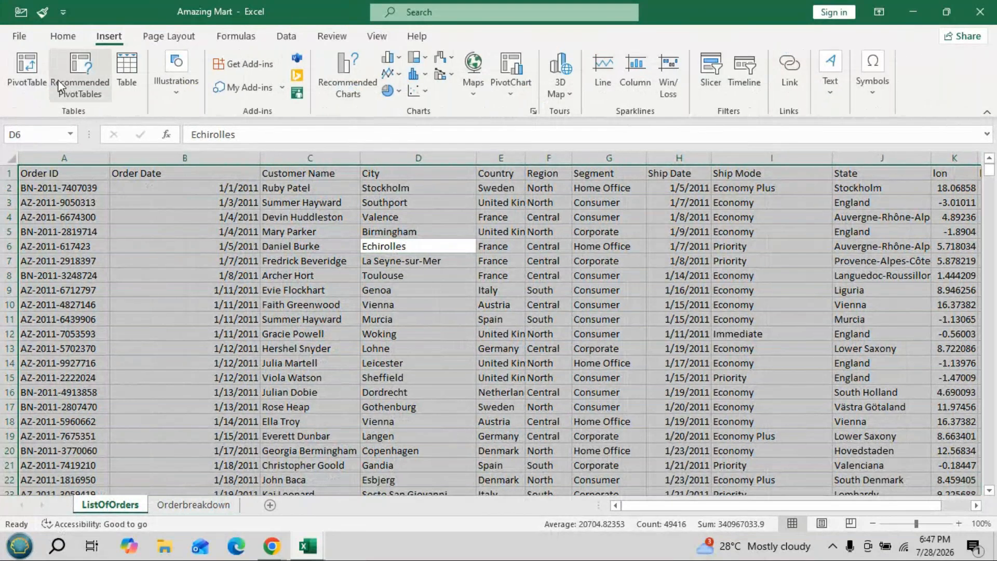
pyautogui.click(24, 78)
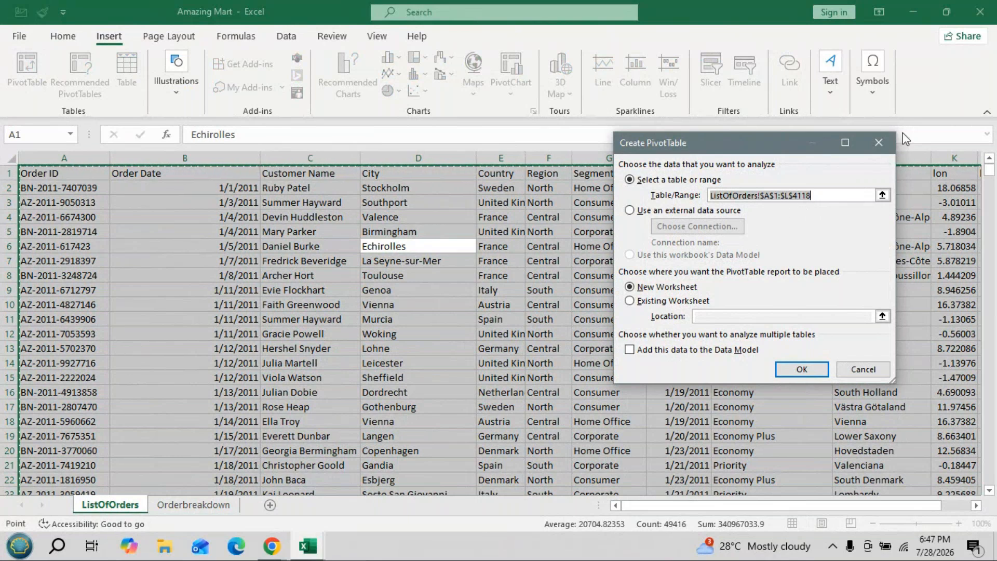
pyautogui.click(878, 142)
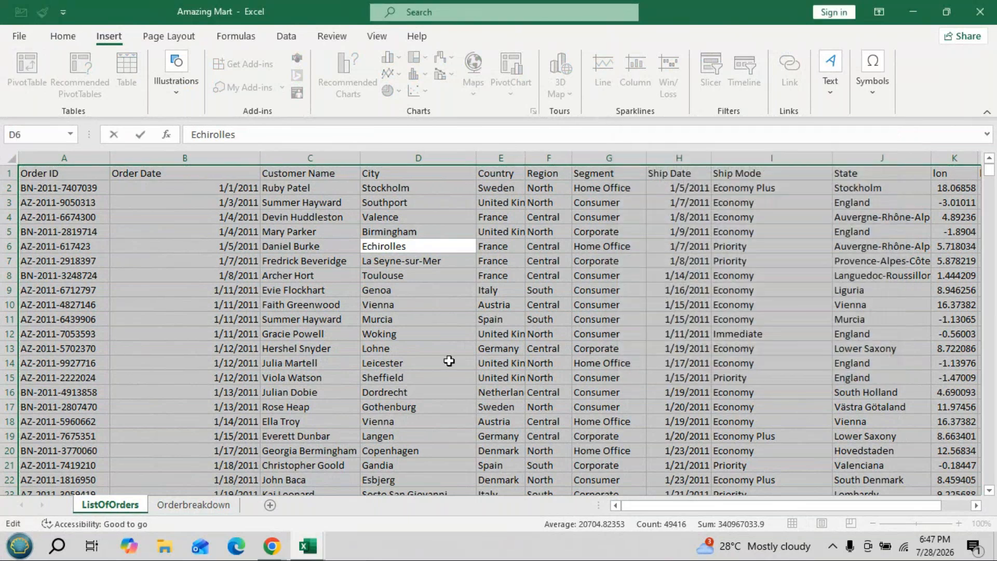
pyautogui.click(446, 362)
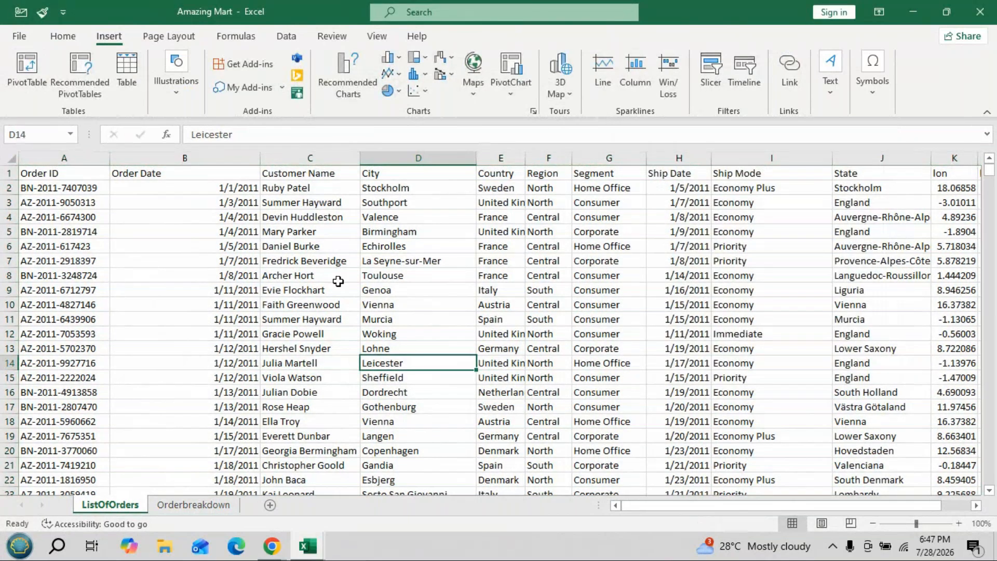
pyautogui.click(196, 324)
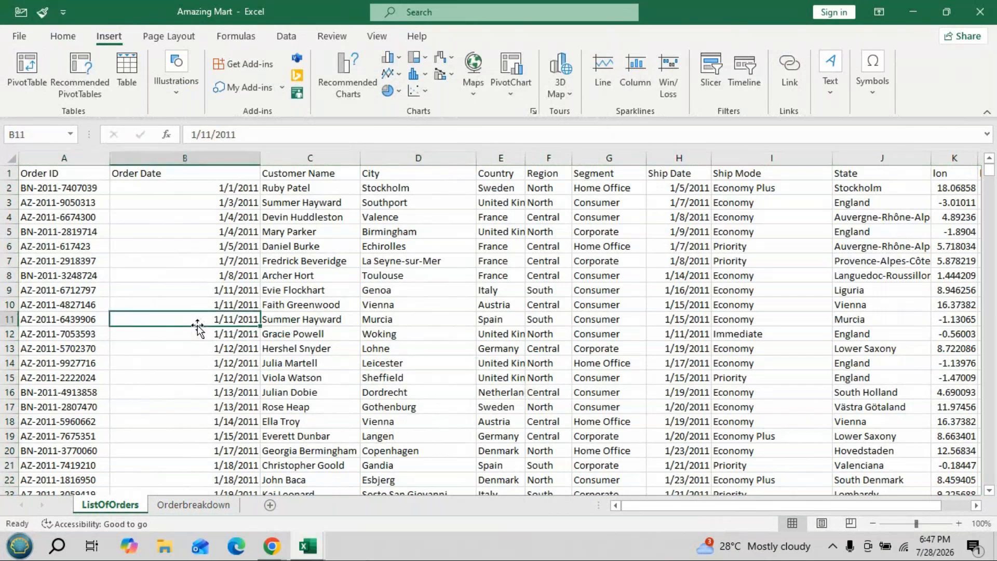
# - Convert the entire ListOfOrders data range, including its header row, into an Excel table
pyautogui.hotkey('ctrl', 'a')
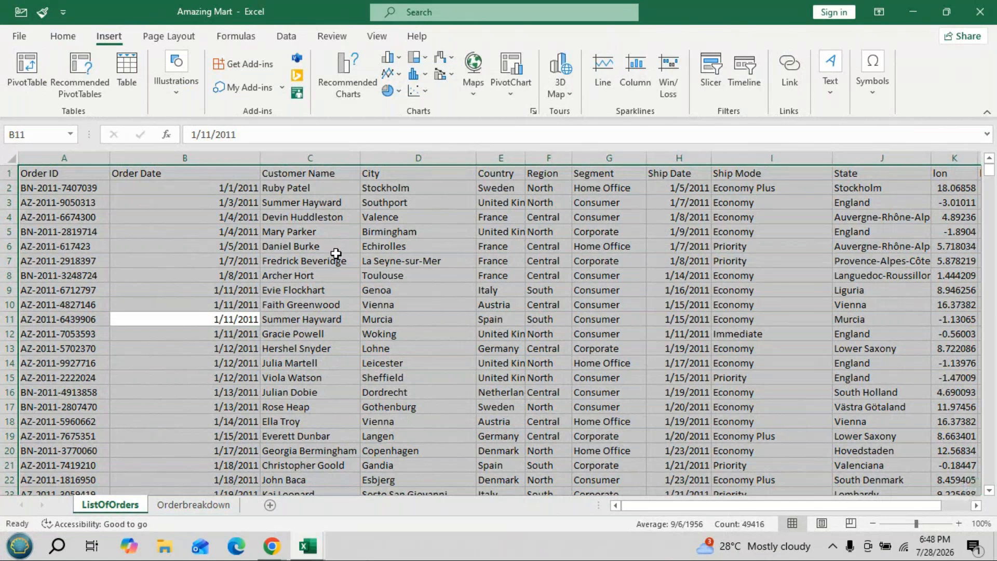
pyautogui.hotkey('ctrl', 'q')
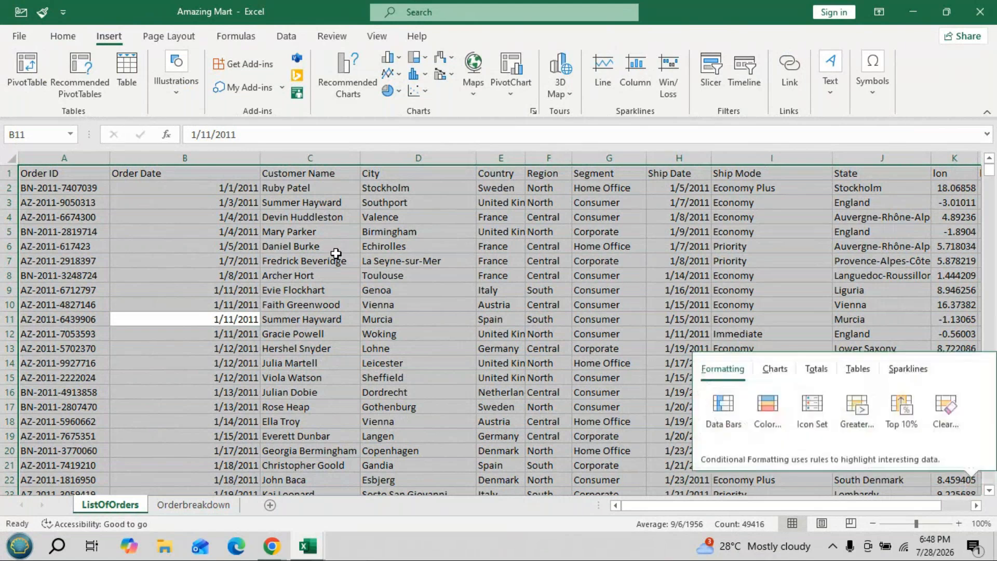
pyautogui.click(370, 272)
pyautogui.hotkey('ctrl', 'a')
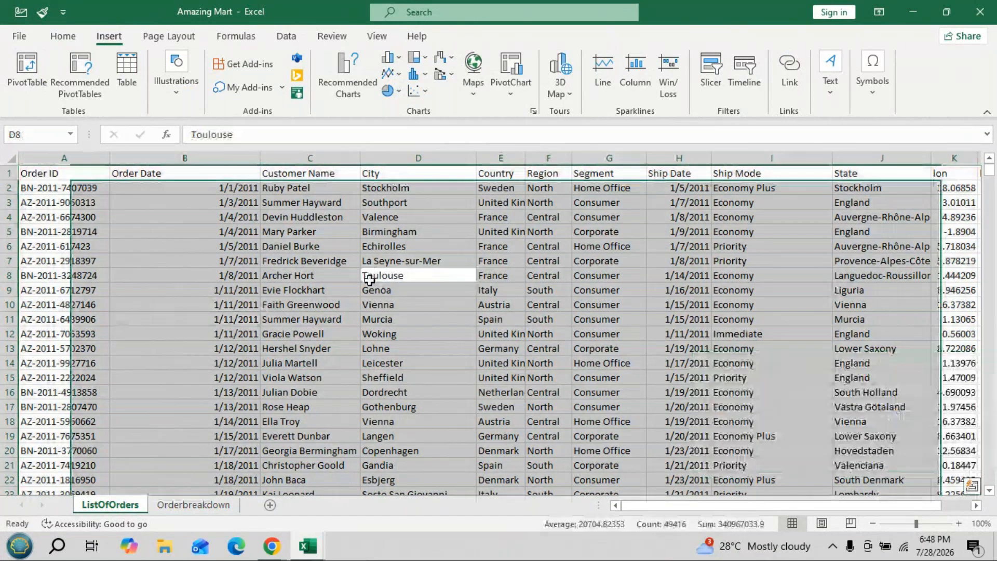
pyautogui.hotkey('ctrl', 't')
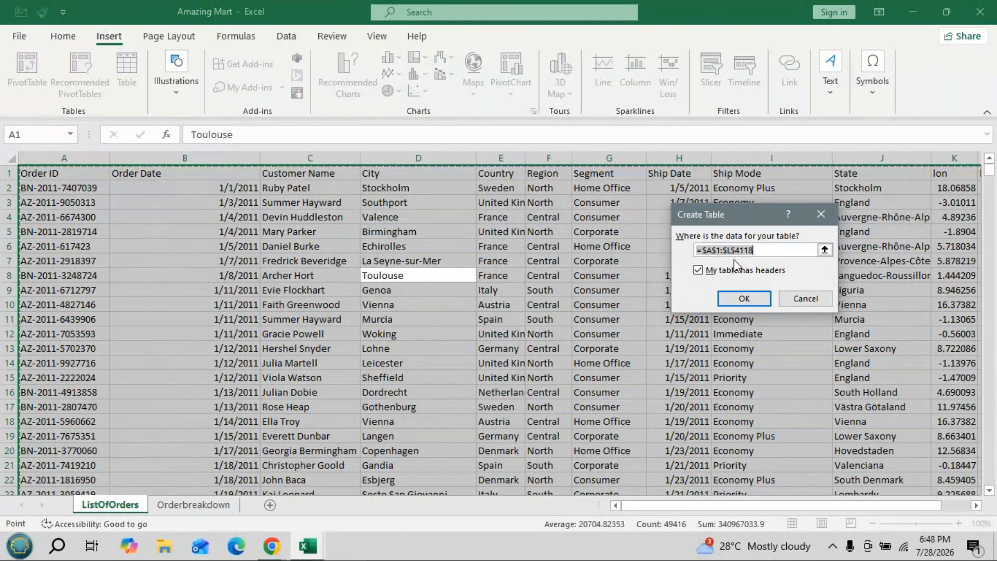
pyautogui.click(743, 299)
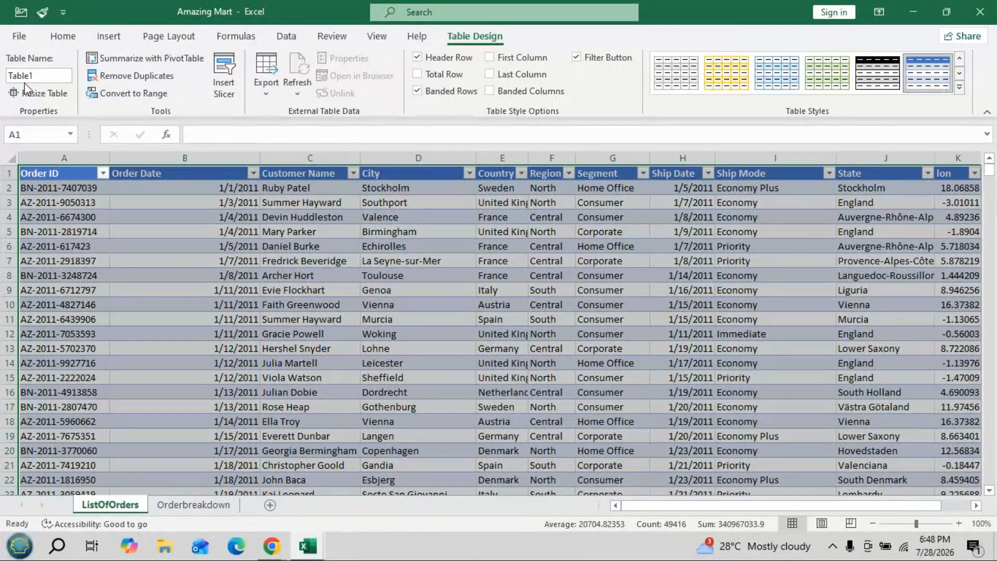
# - Rename the table on the ListOfOrders sheet as List_of_Orders
pyautogui.click(44, 74)
pyautogui.press('BackSpace')
pyautogui.press('BackSpace')
pyautogui.press('BackSpace')
pyautogui.press('BackSpace')
pyautogui.press('BackSpace')
pyautogui.press('BackSpace')
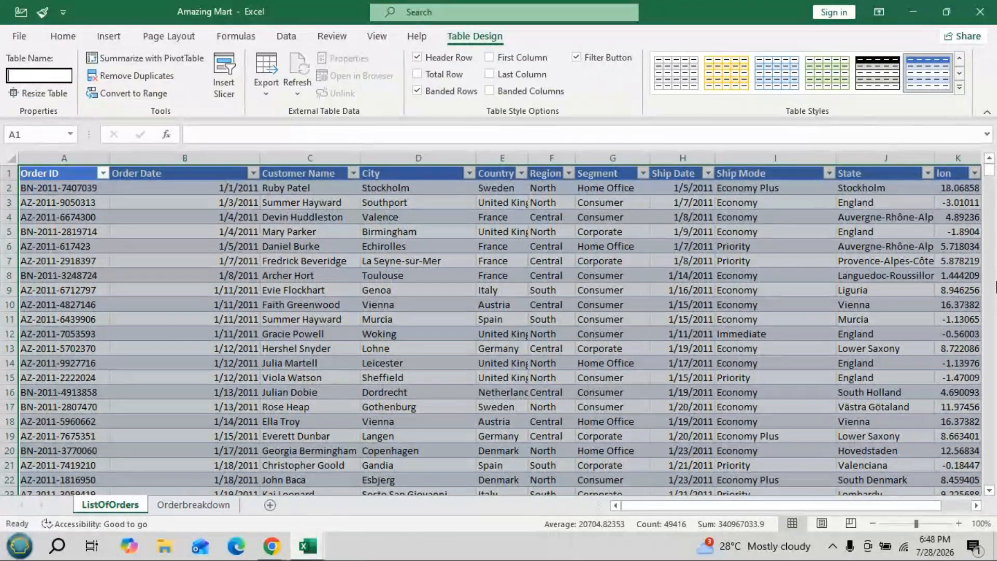
pyautogui.write('Li')
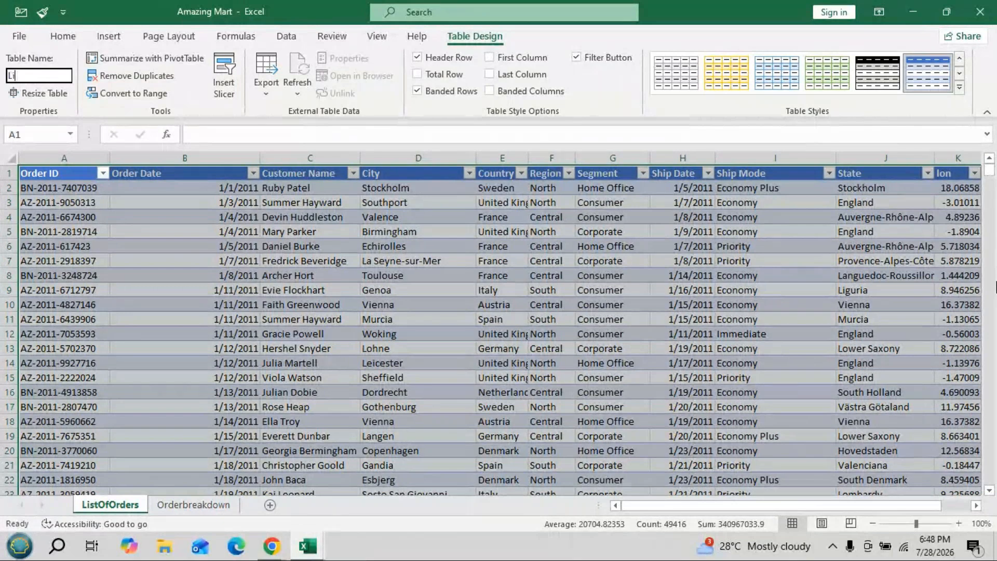
pyautogui.write('st')
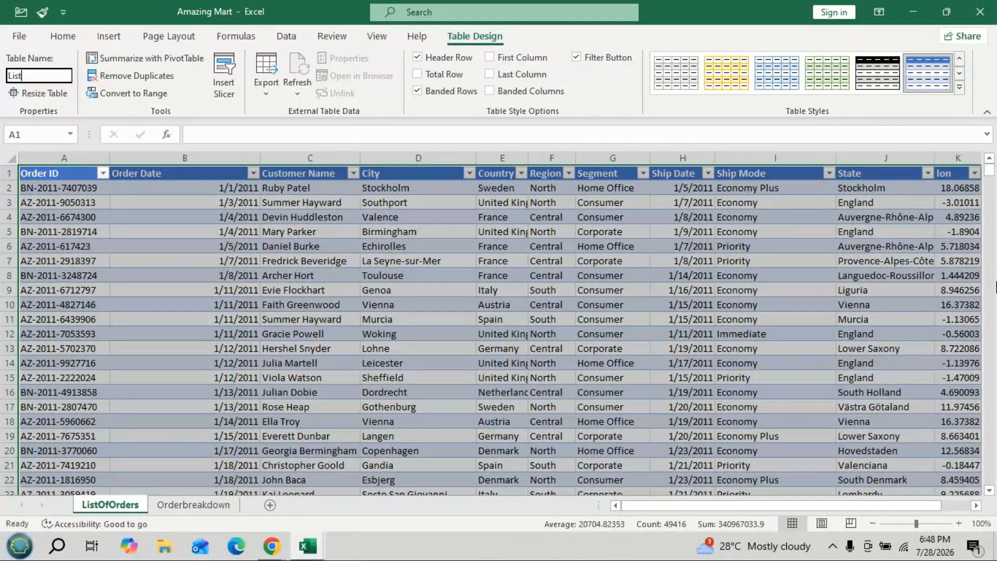
pyautogui.write('_of_Orders')
pyautogui.press('Return')
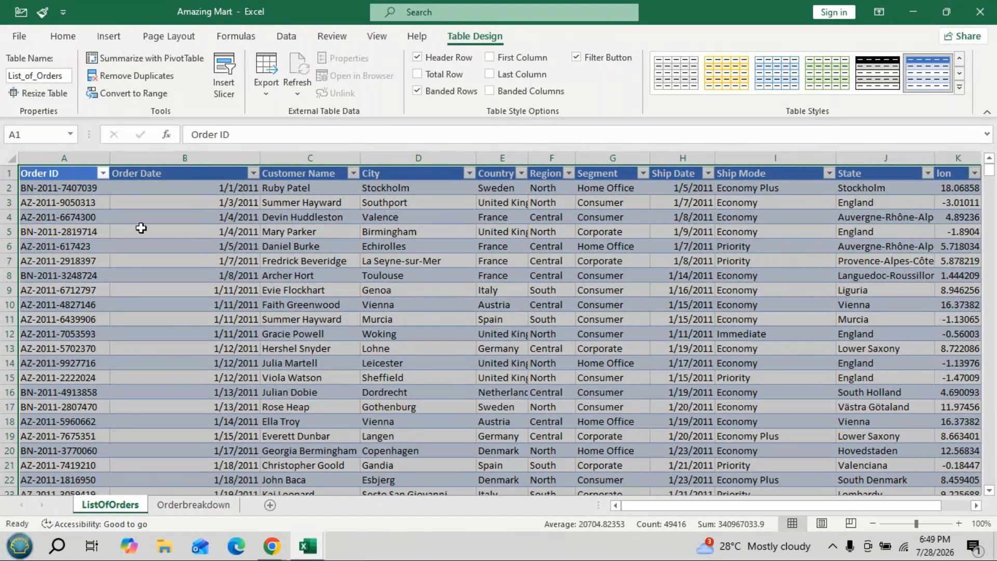
# - Convert the entire data range on the Orderbreakdown sheet, including its header row, into an Excel table
pyautogui.click(196, 506)
pyautogui.doubleClick(179, 345)
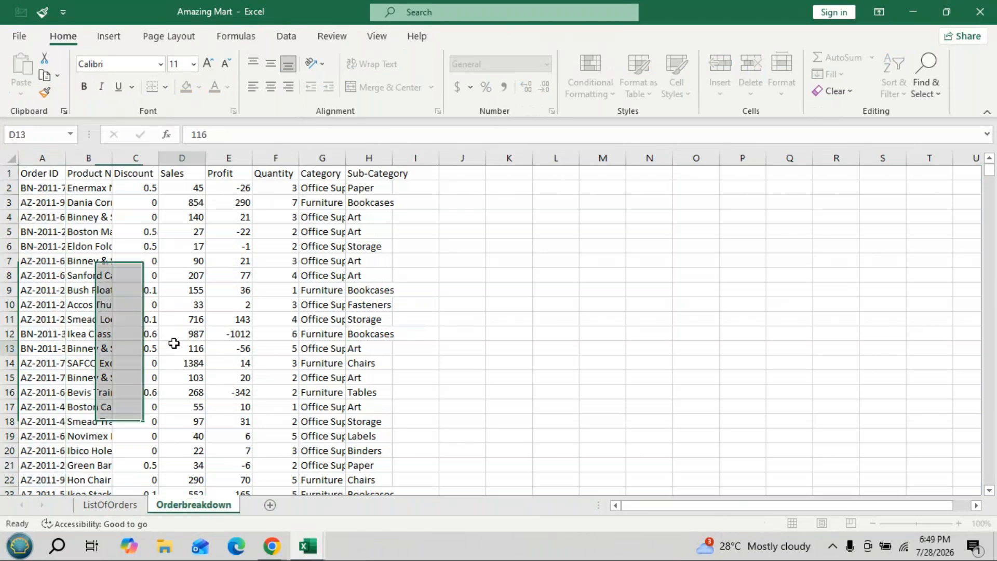
pyautogui.click(190, 286)
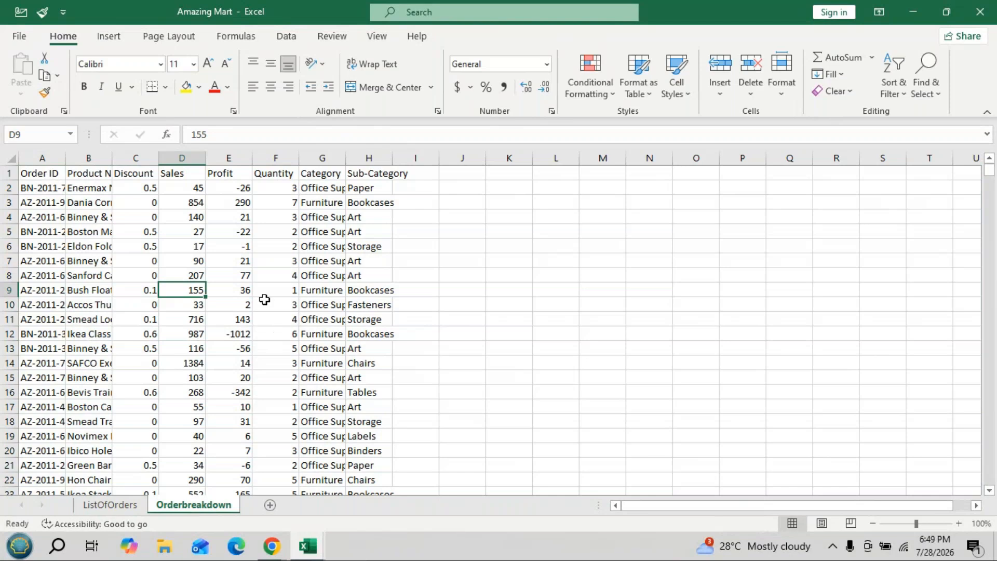
pyautogui.hotkey('ctrl', 'a')
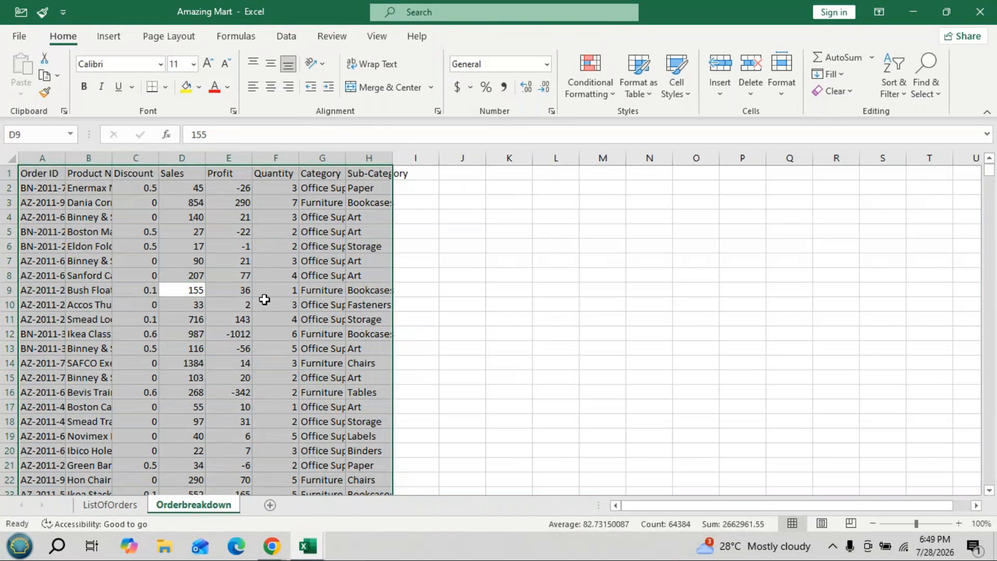
pyautogui.hotkey('ctrl', 't')
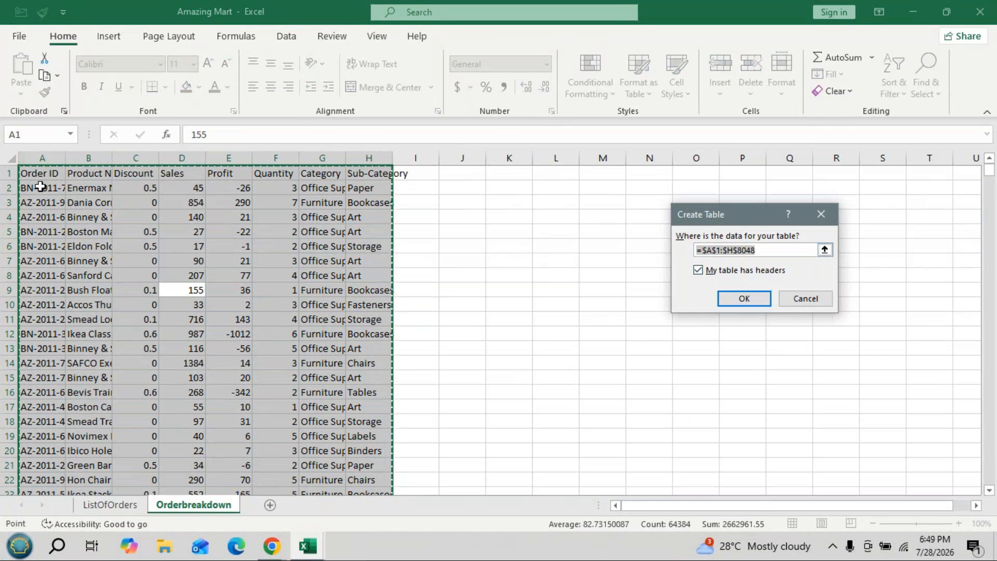
pyautogui.click(744, 298)
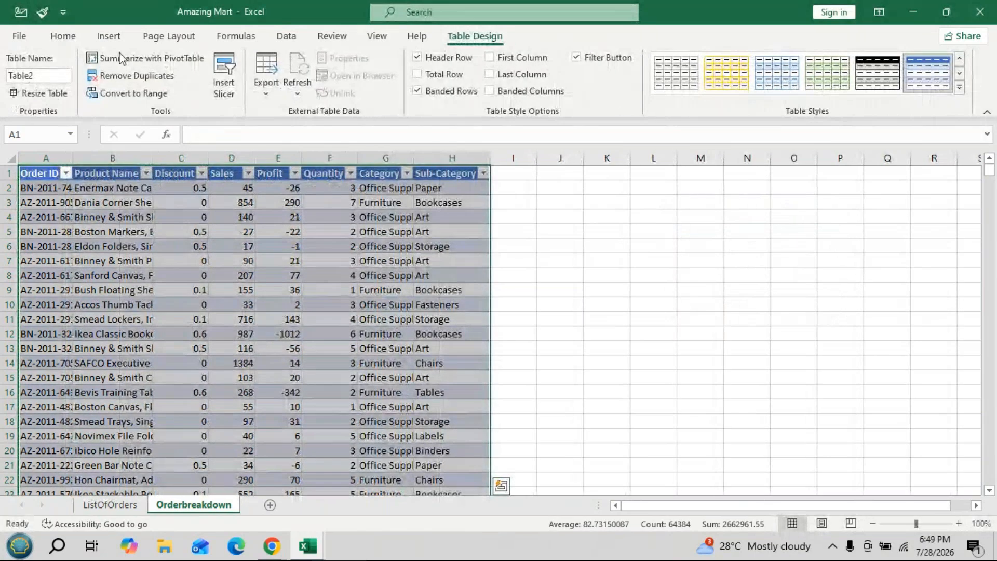
# - Rename the table on the Orderbreakdown sheet as Oder_breakdown
pyautogui.click(47, 75)
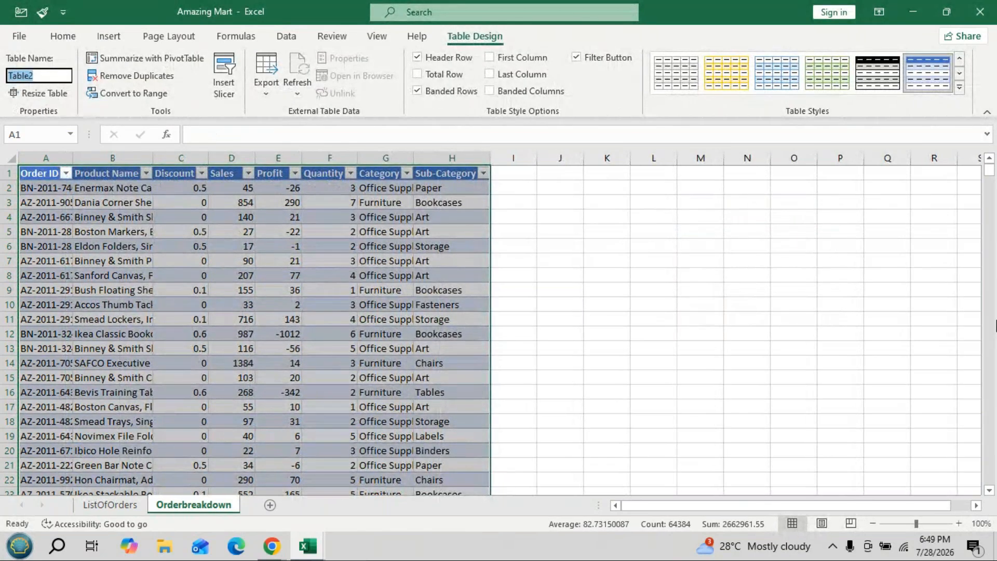
pyautogui.write('Oder_breakdown')
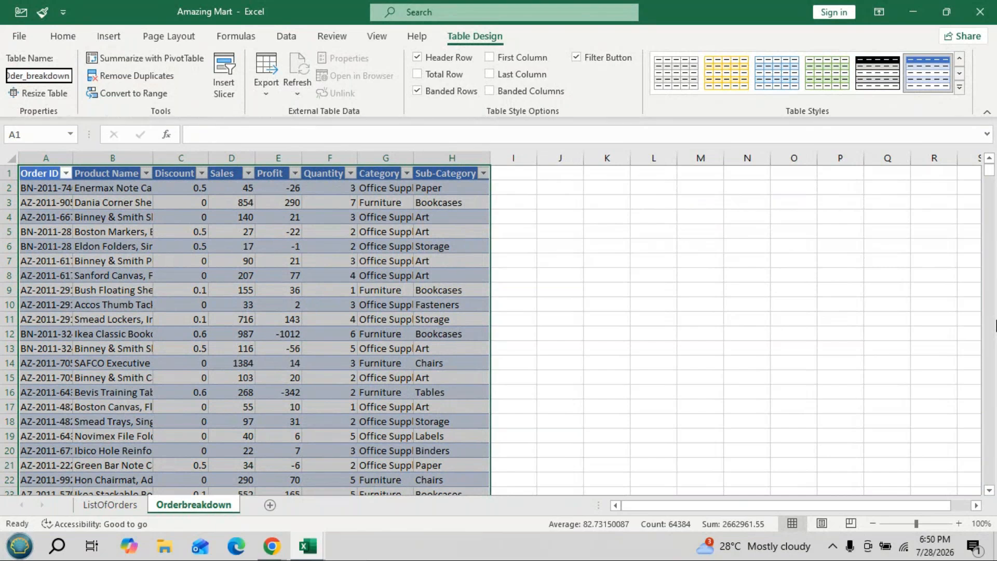
pyautogui.press('Return')
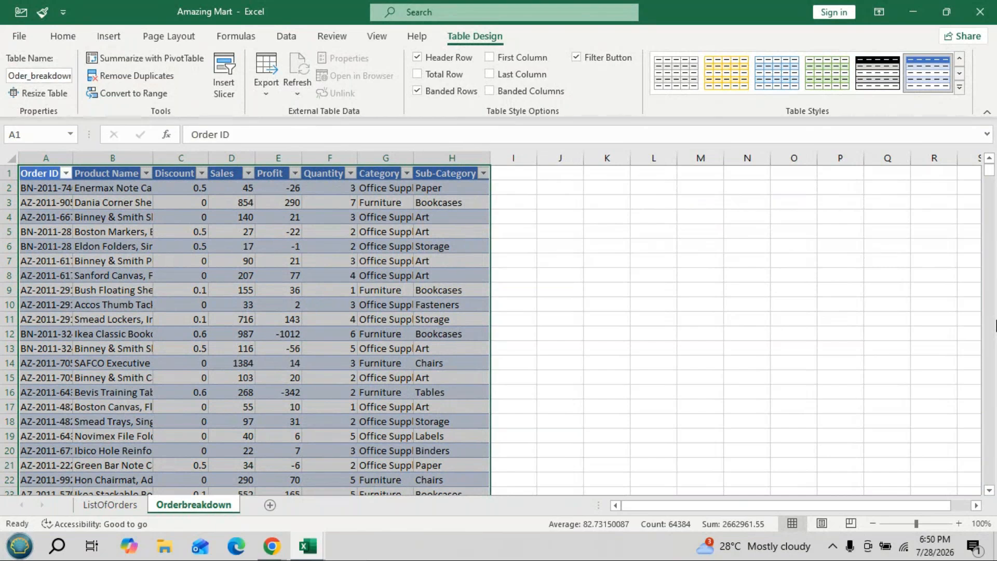
# - Check the table names on both sheets and correct the Orderbreakdown table's name to Order_breakdown
pyautogui.click(118, 508)
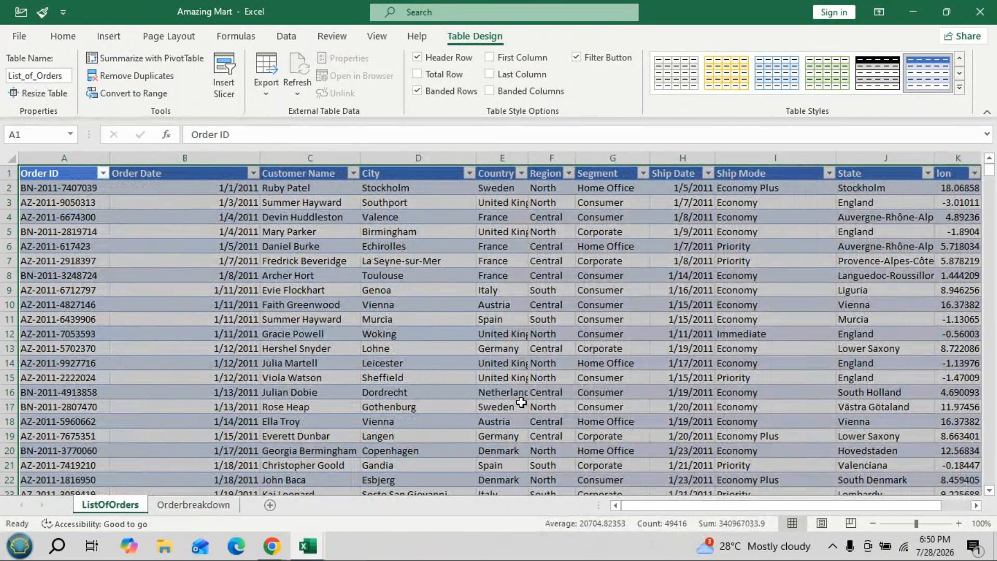
pyautogui.click(214, 506)
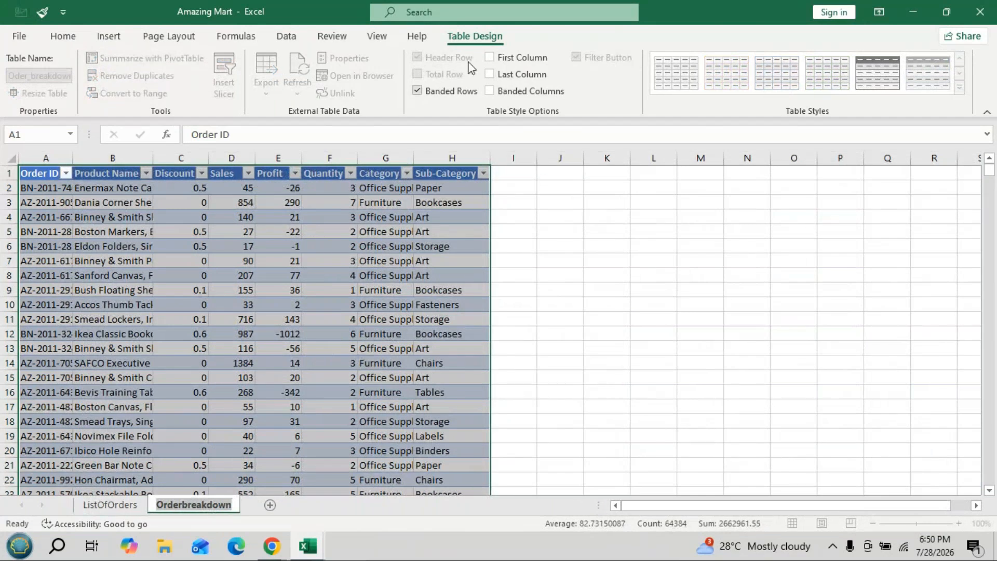
pyautogui.doubleClick(472, 362)
pyautogui.click(281, 362)
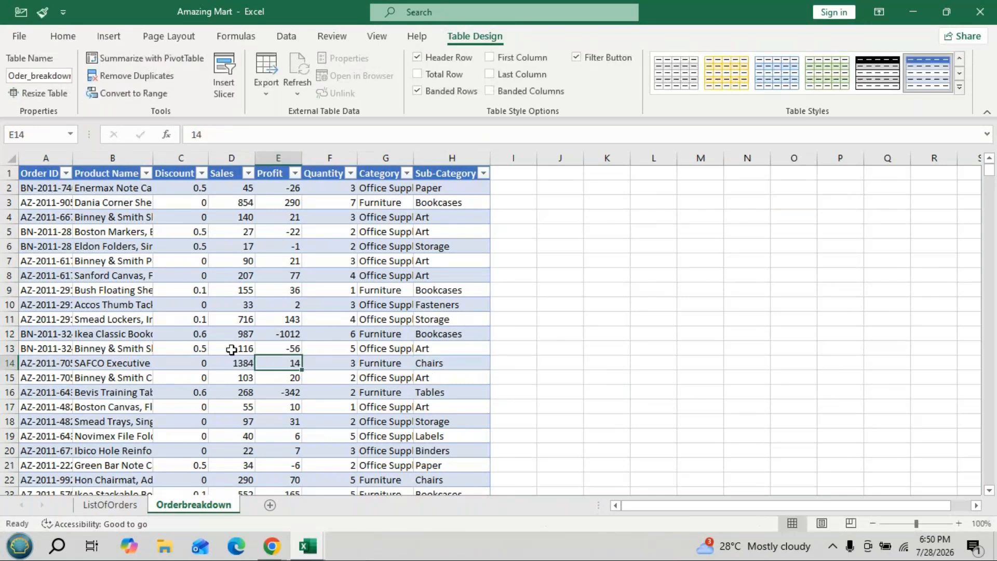
pyautogui.click(17, 82)
pyautogui.click(16, 79)
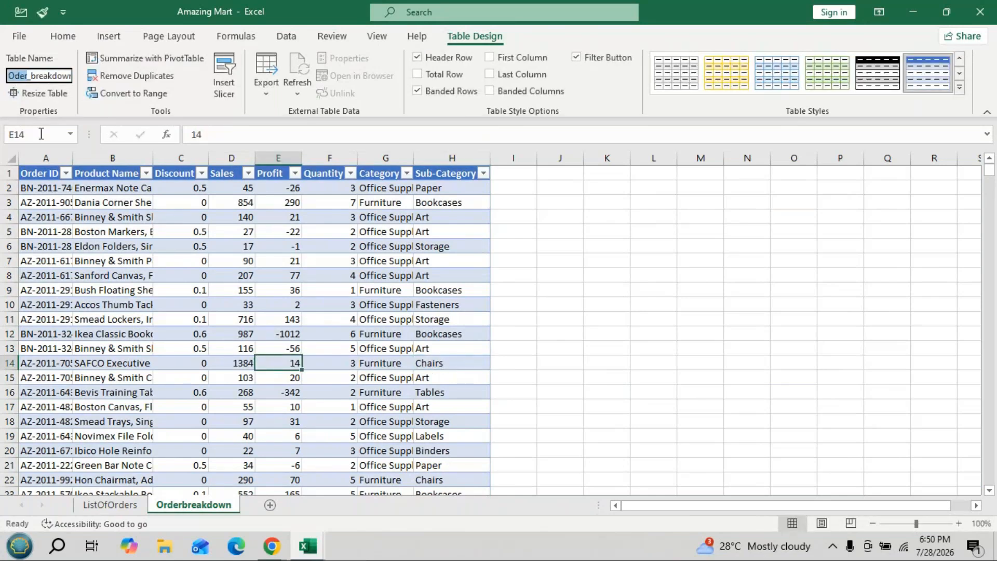
pyautogui.write('r')
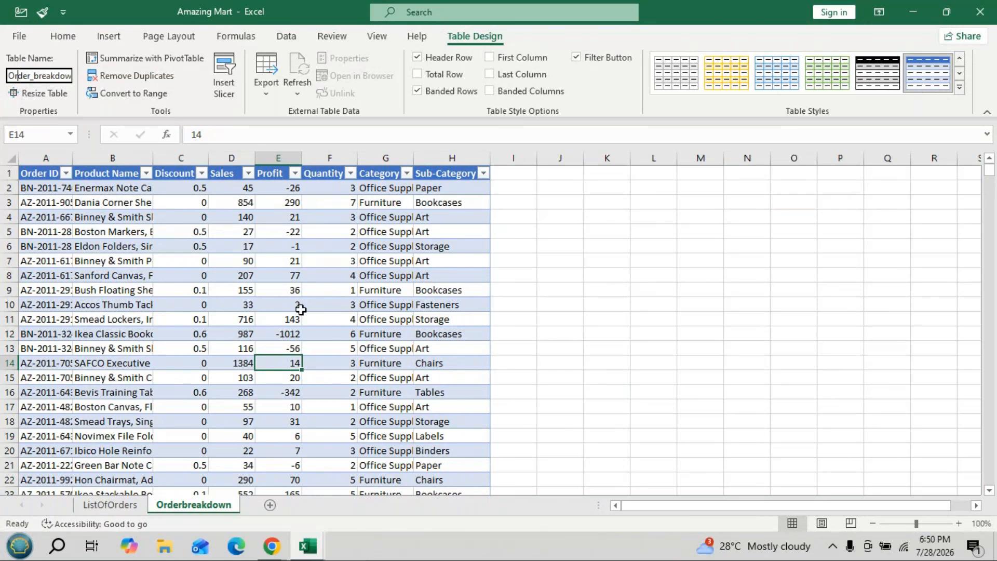
pyautogui.press('Return')
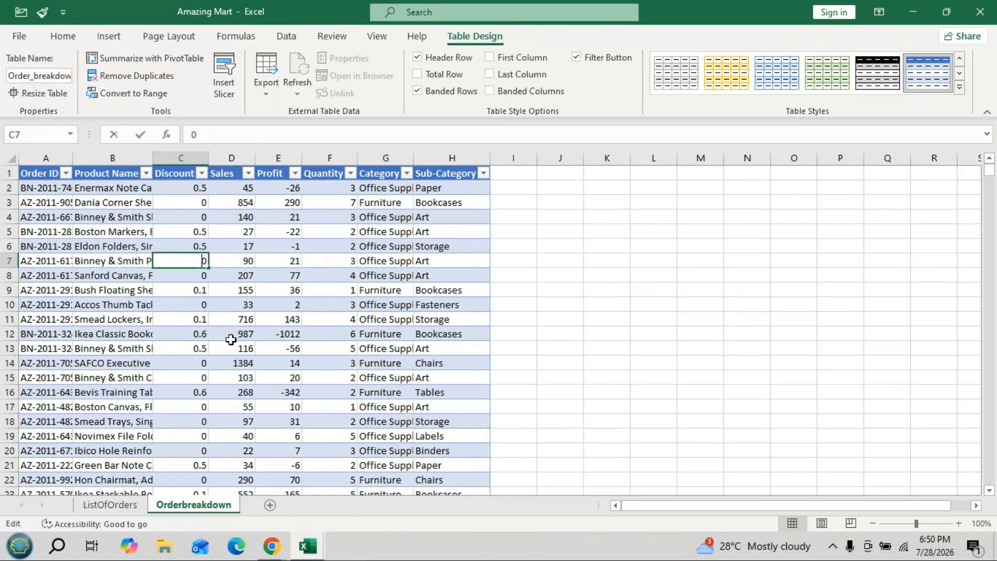
# - Create a pivot table from the List_of_Orders table on a new worksheet, adding its data to the Data Model
pyautogui.click(110, 502)
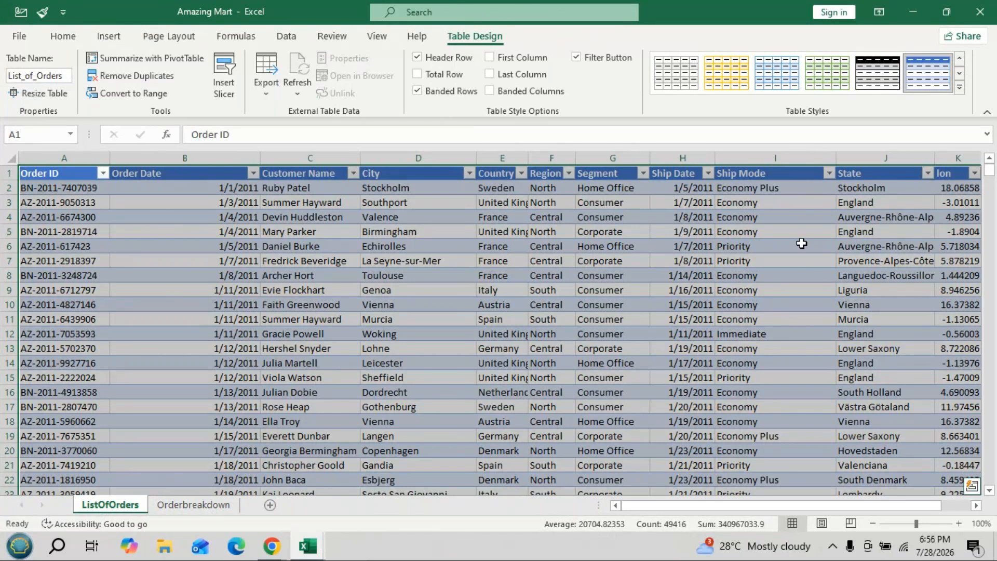
pyautogui.click(103, 42)
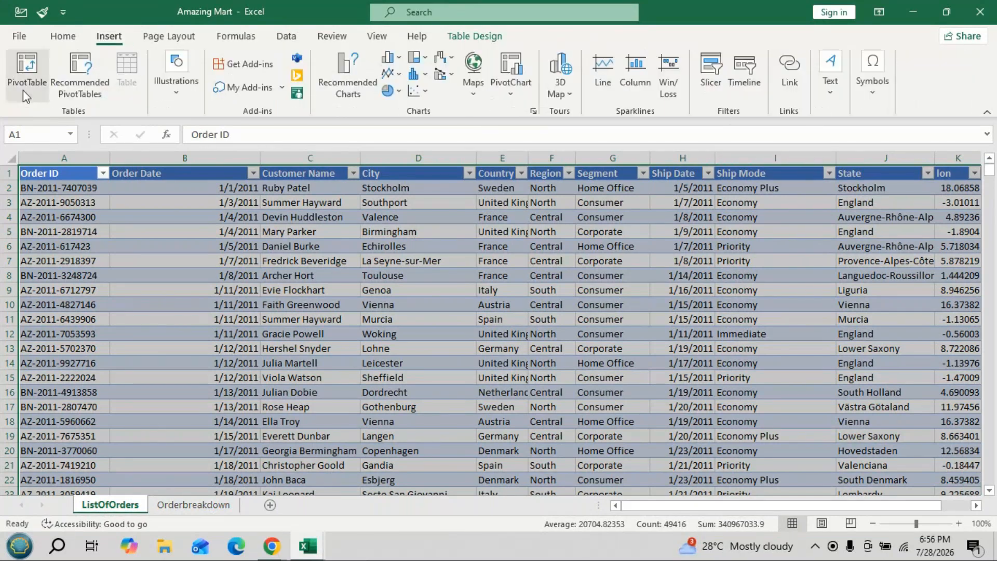
pyautogui.click(23, 89)
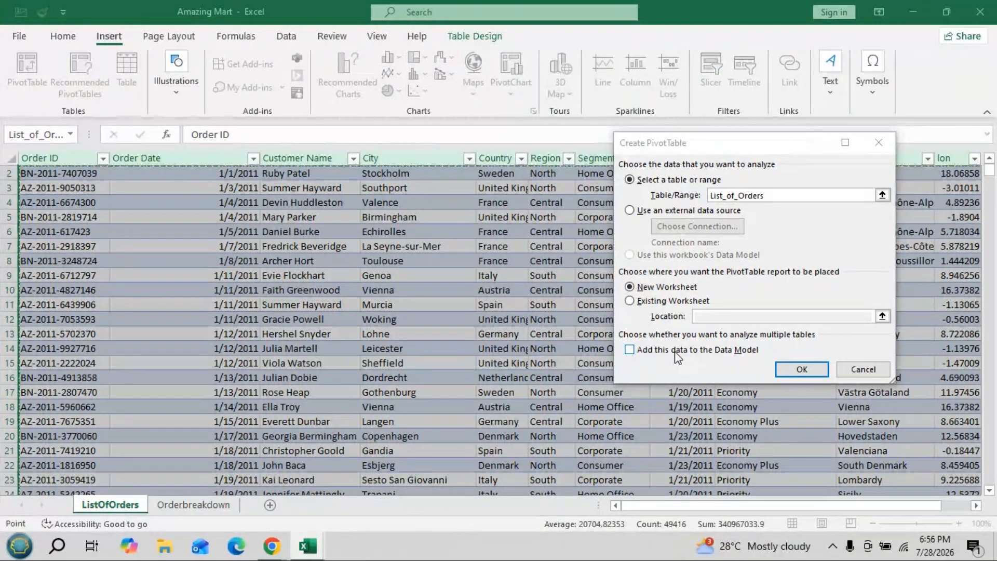
pyautogui.click(630, 350)
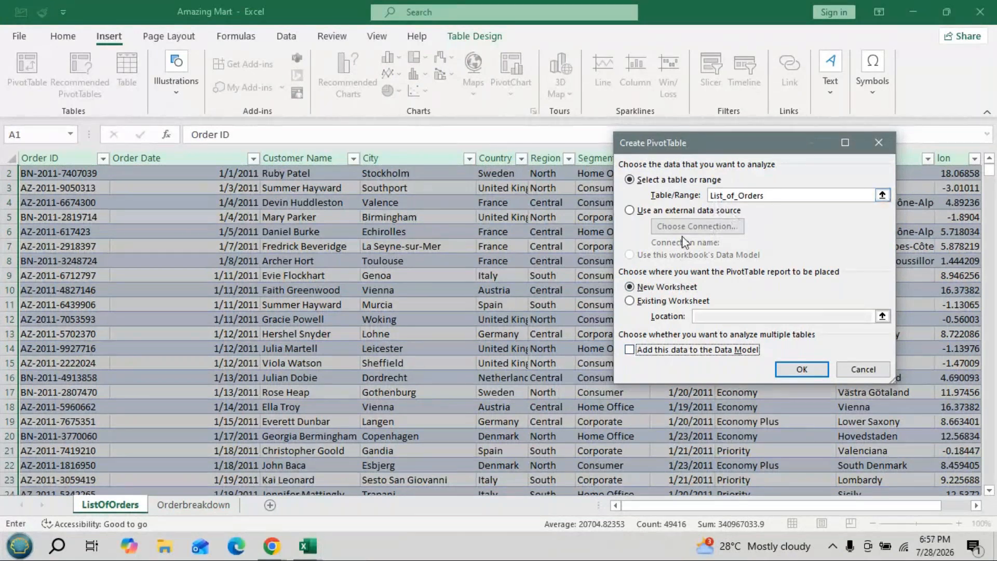
pyautogui.click(630, 350)
pyautogui.click(794, 368)
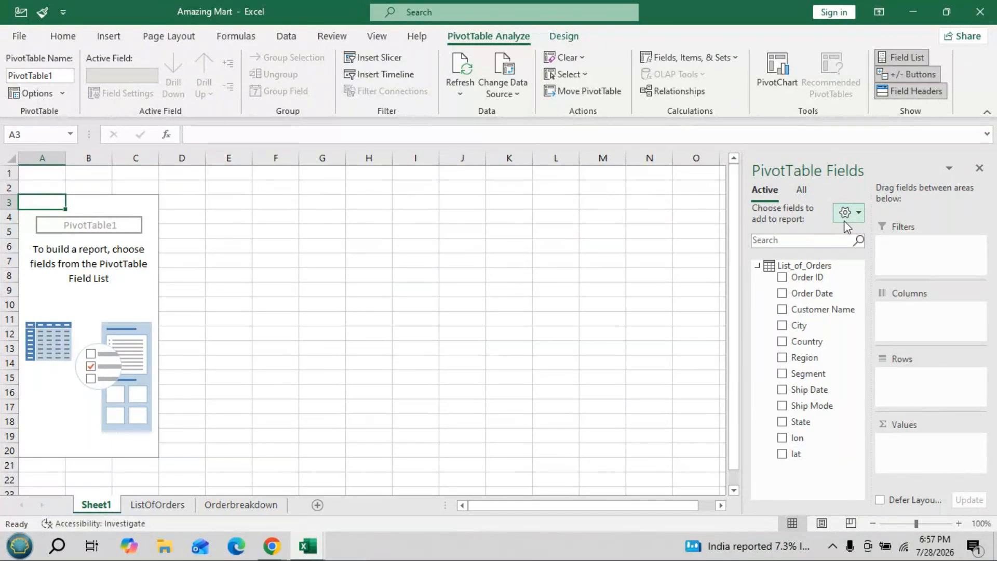
# - Try the PivotTable Fields layout with the fields section and areas section stacked
pyautogui.click(857, 215)
pyautogui.click(852, 273)
pyautogui.click(855, 216)
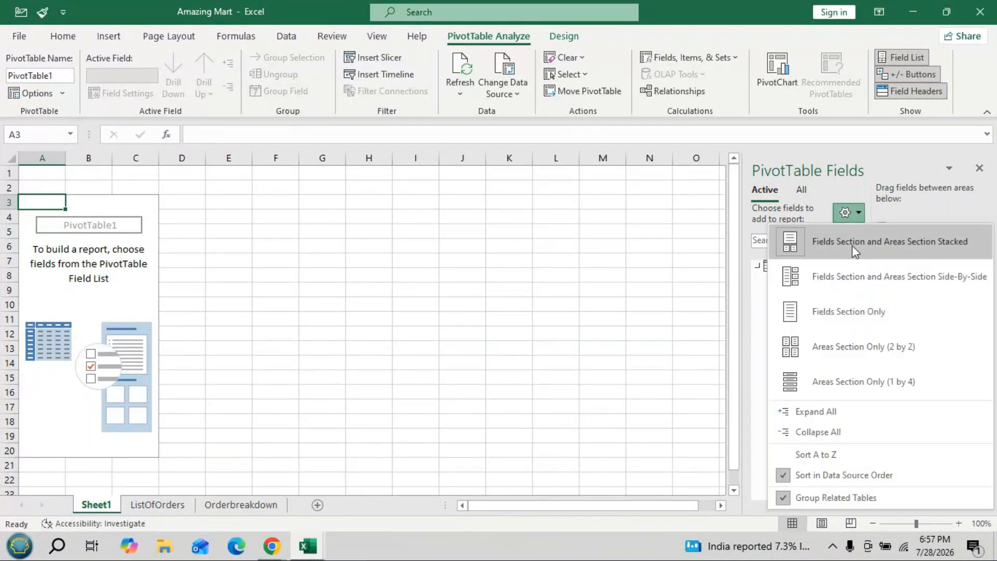
pyautogui.click(855, 241)
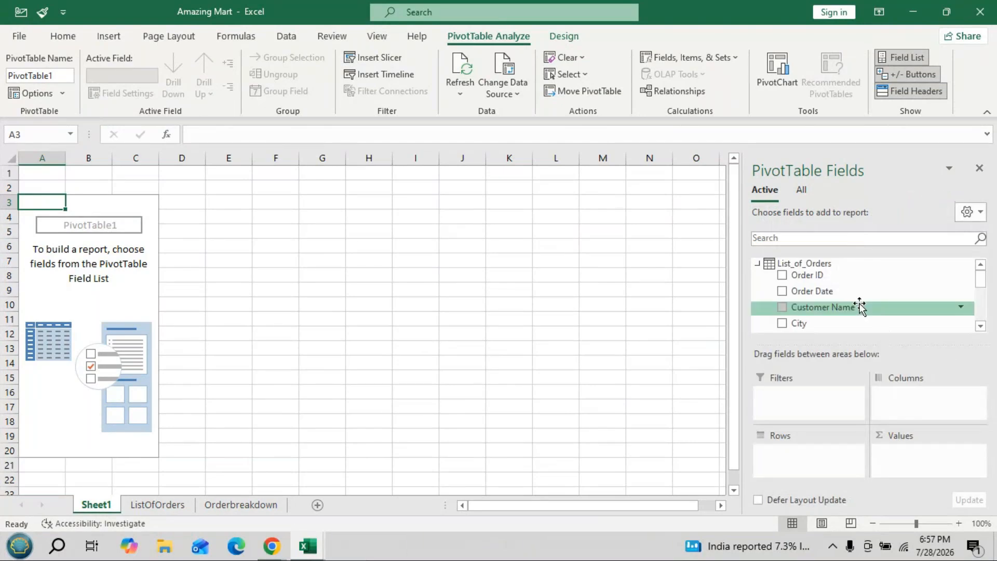
pyautogui.moveTo(981, 285)
pyautogui.mouseDown()
pyautogui.moveTo(981, 319)
pyautogui.moveTo(976, 291)
pyautogui.mouseUp()
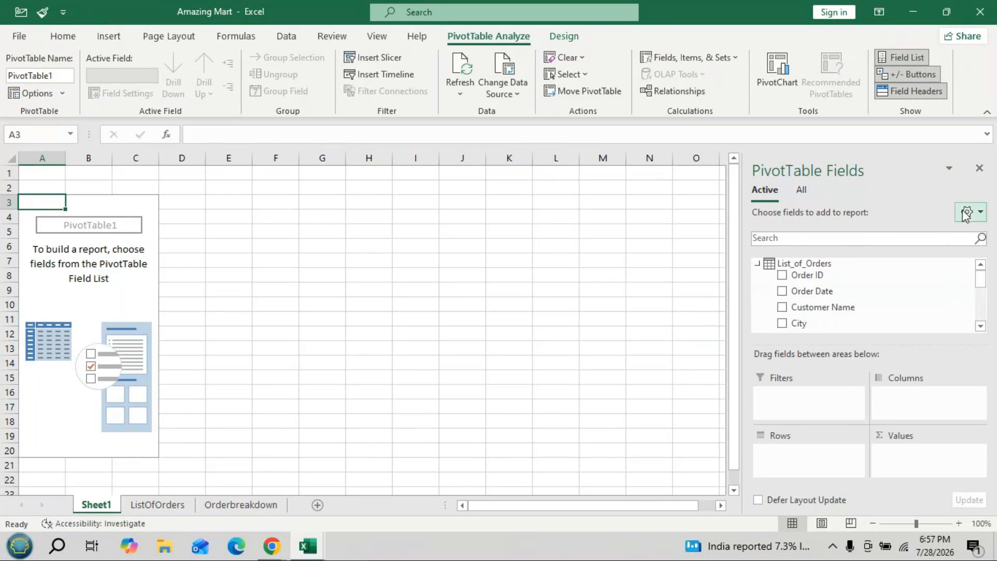
# - Arrange the PivotTable Fields layout with the fields section and areas section side by side
pyautogui.click(981, 215)
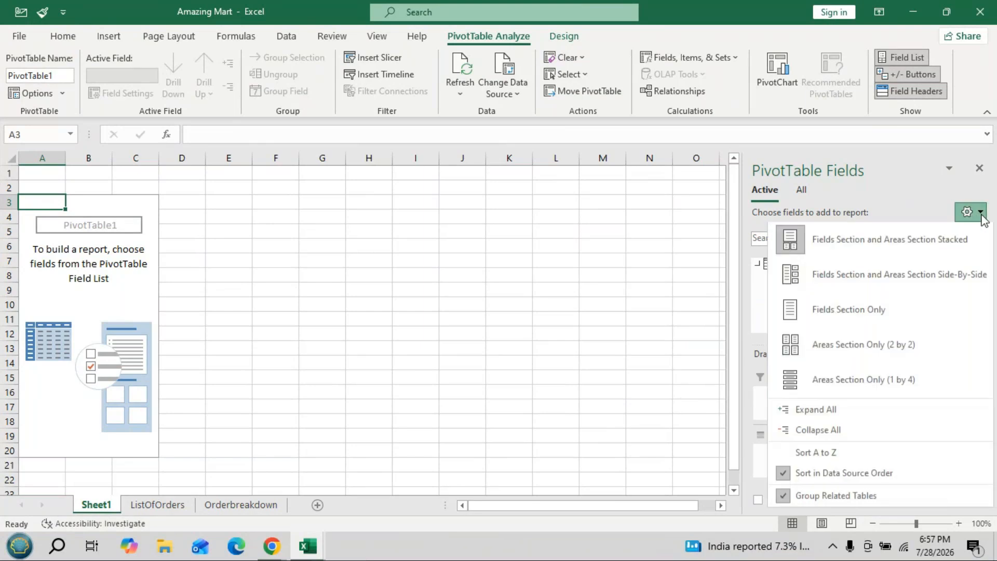
pyautogui.click(867, 281)
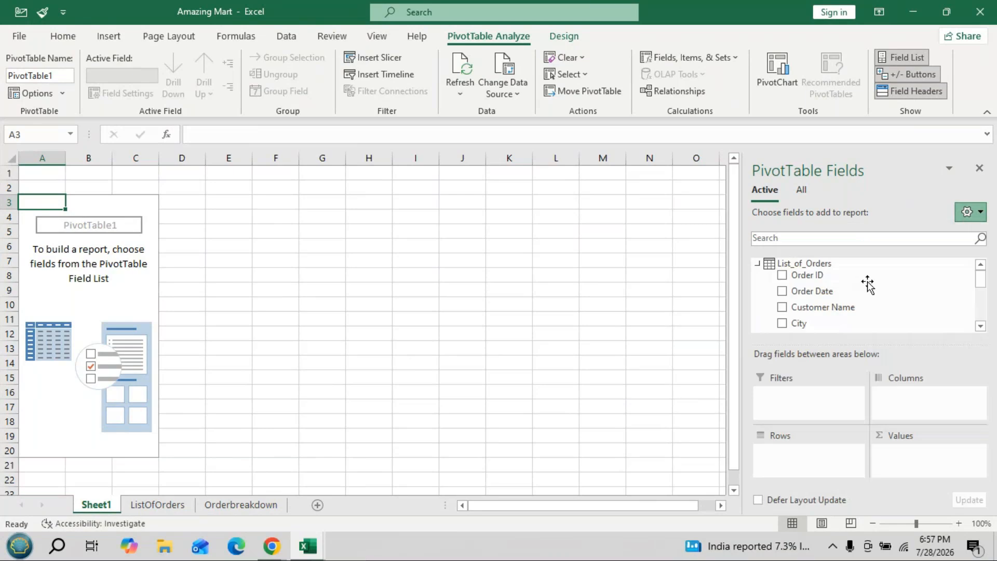
pyautogui.click(969, 212)
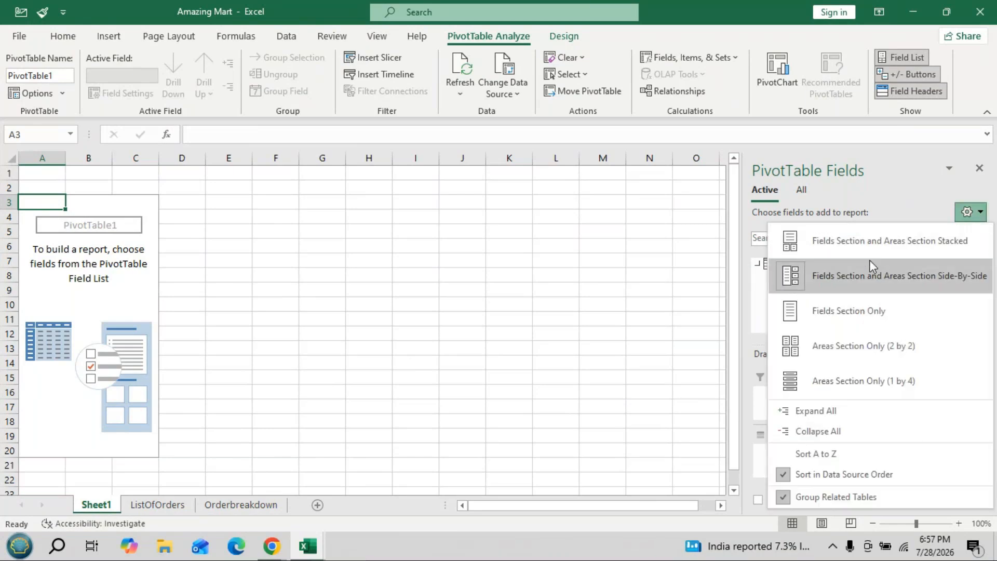
pyautogui.click(872, 280)
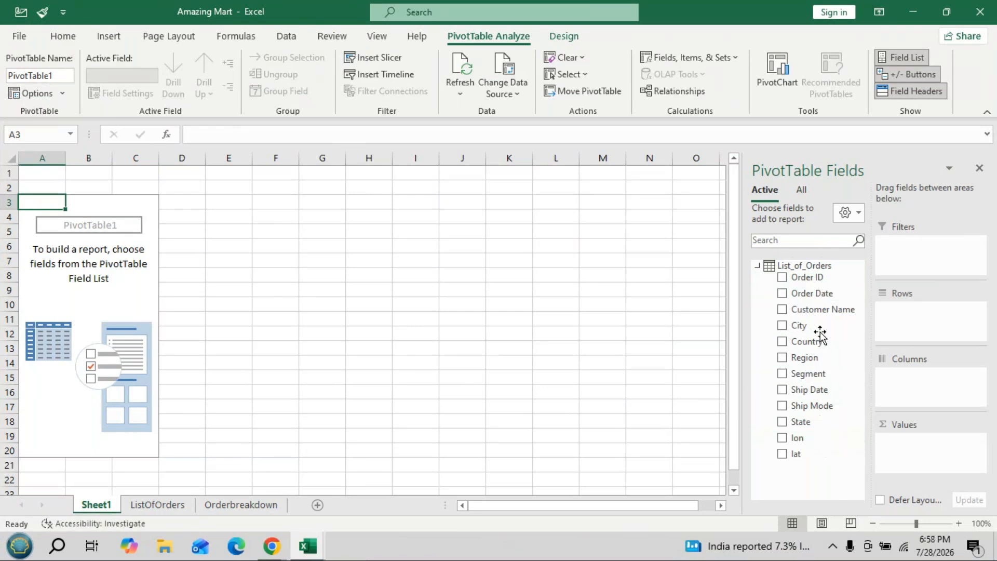
# - List all Data Model tables and add the Segment field from List_of_Orders to the pivot table's rows
pyautogui.click(758, 266)
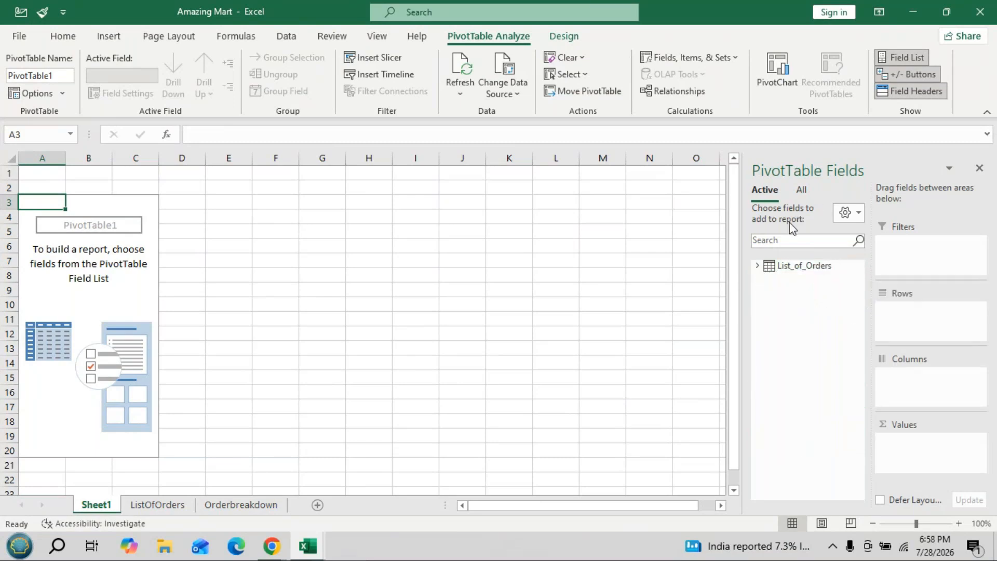
pyautogui.click(802, 193)
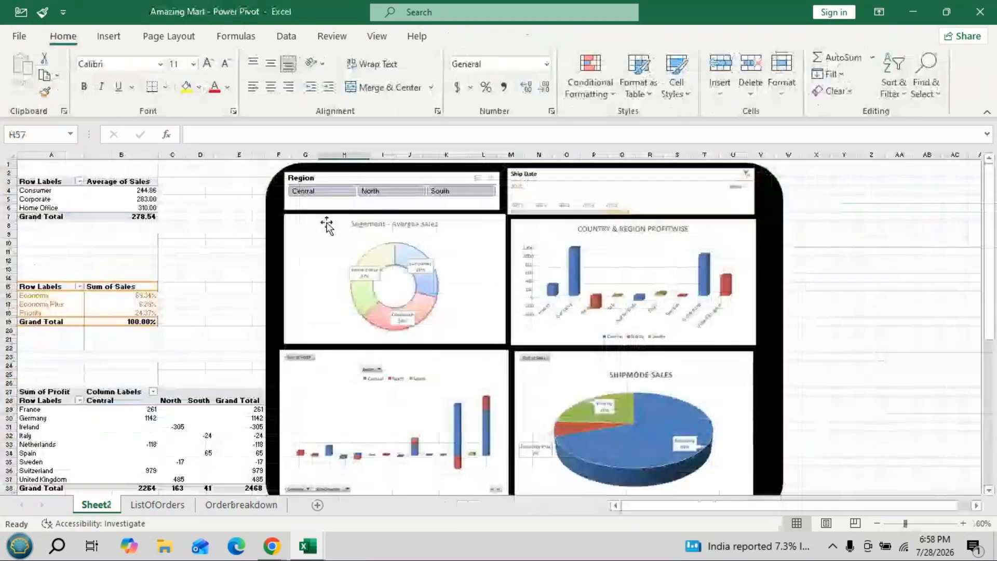
pyautogui.click(154, 199)
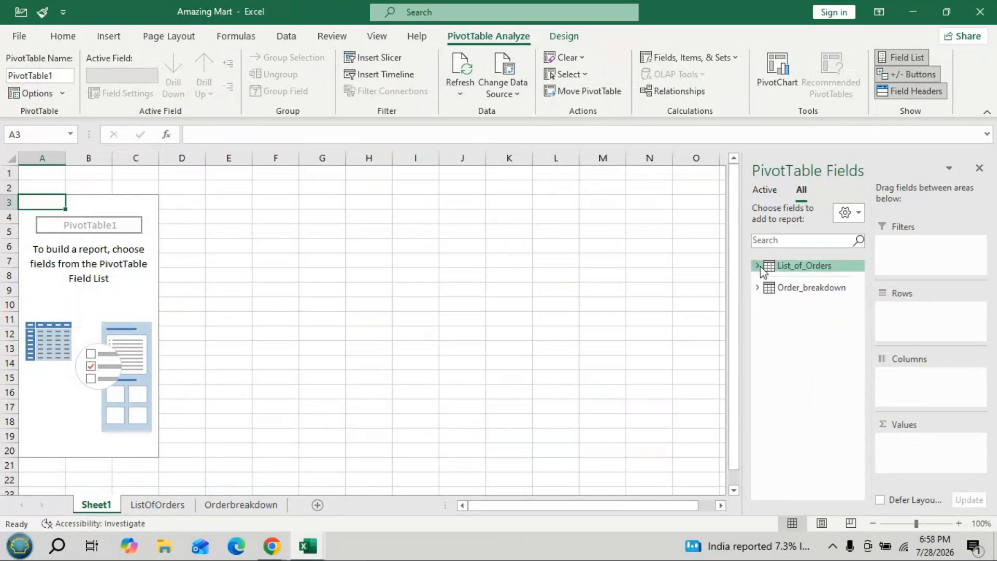
pyautogui.click(758, 266)
pyautogui.moveTo(819, 391); pyautogui.dragTo(924, 314)
pyautogui.click(924, 311)
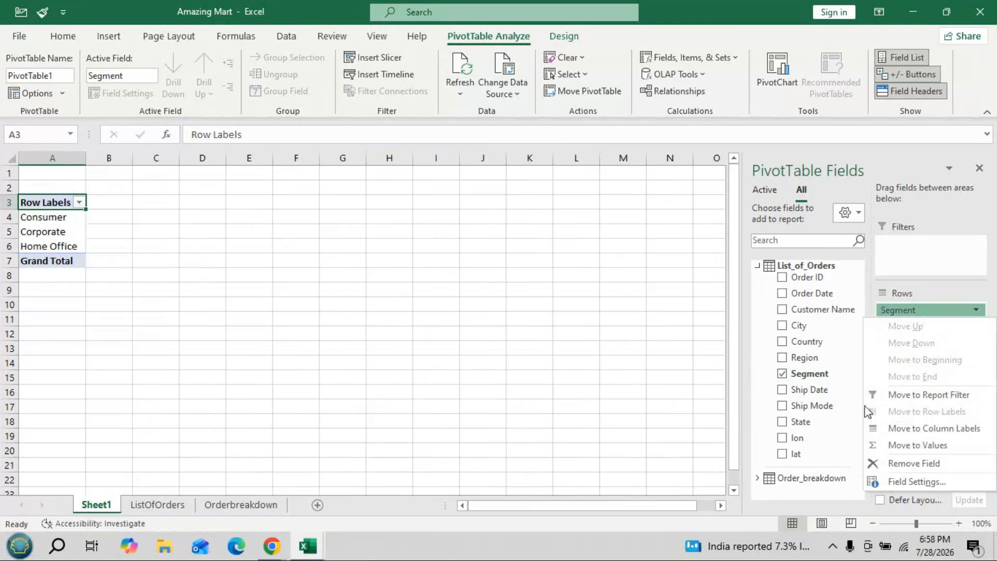
pyautogui.click(757, 265)
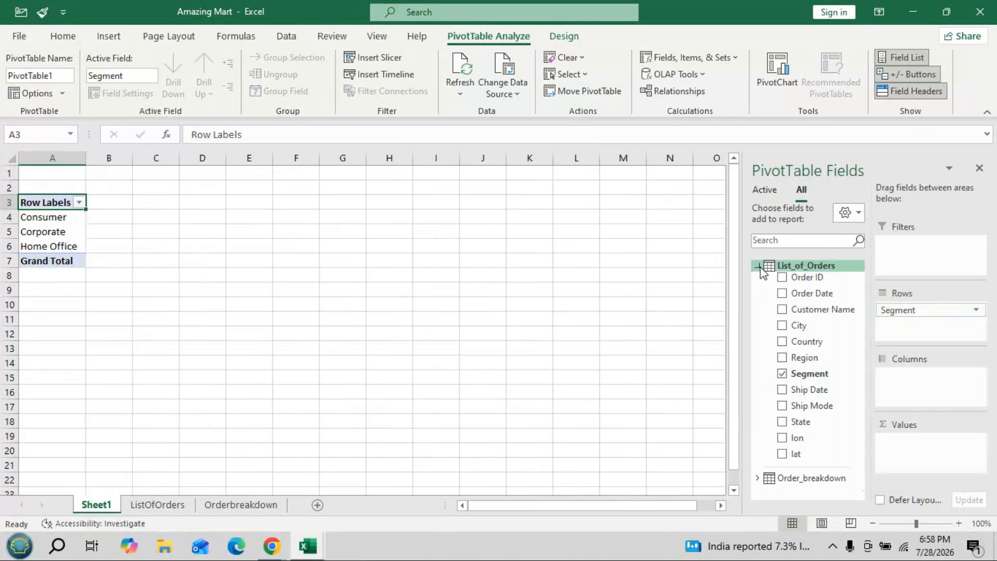
# - Collapse List_of_Orders and add the Sales field from Order_breakdown to the pivot table's values
pyautogui.click(758, 265)
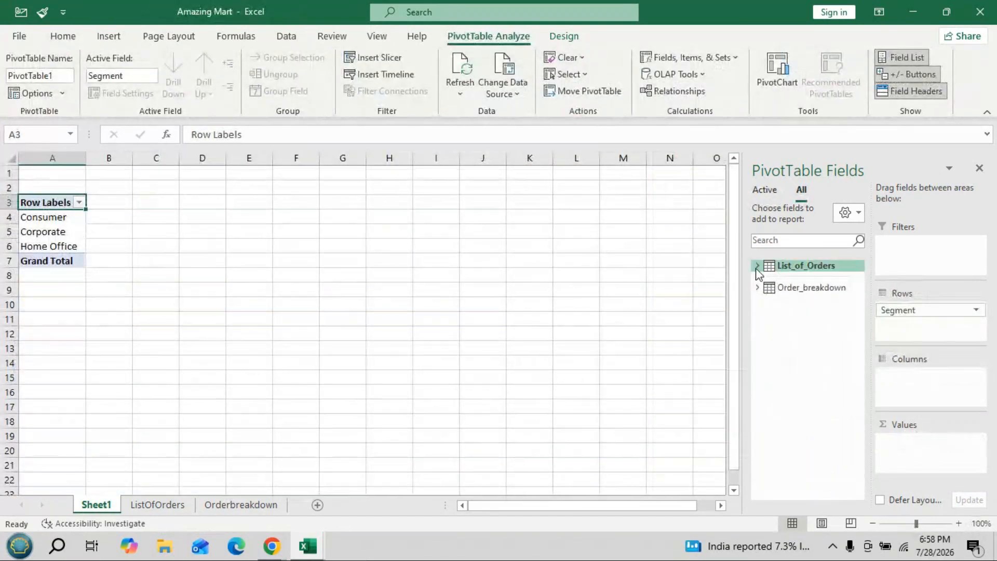
pyautogui.click(757, 265)
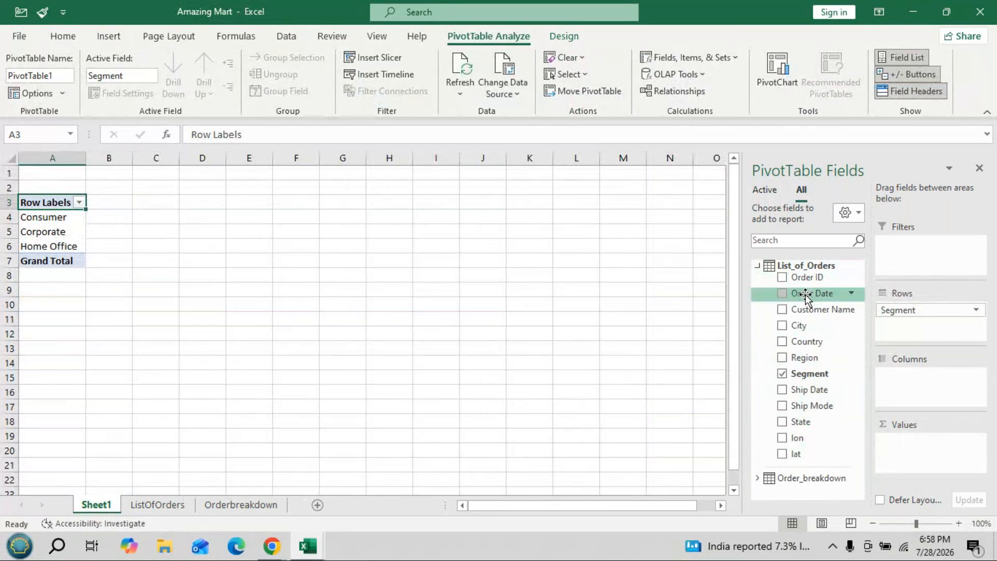
pyautogui.click(757, 265)
pyautogui.click(757, 289)
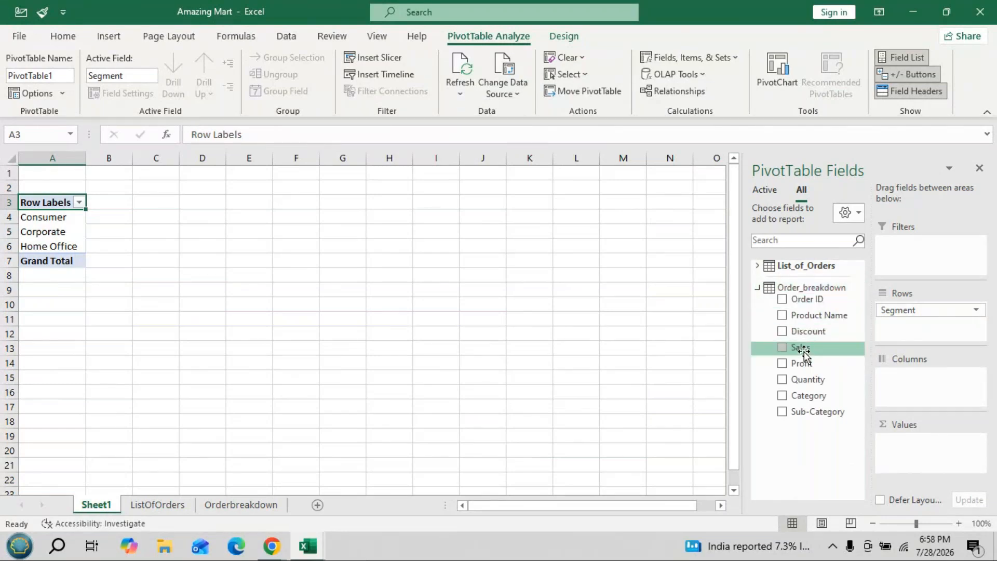
pyautogui.moveTo(802, 353); pyautogui.dragTo(914, 442)
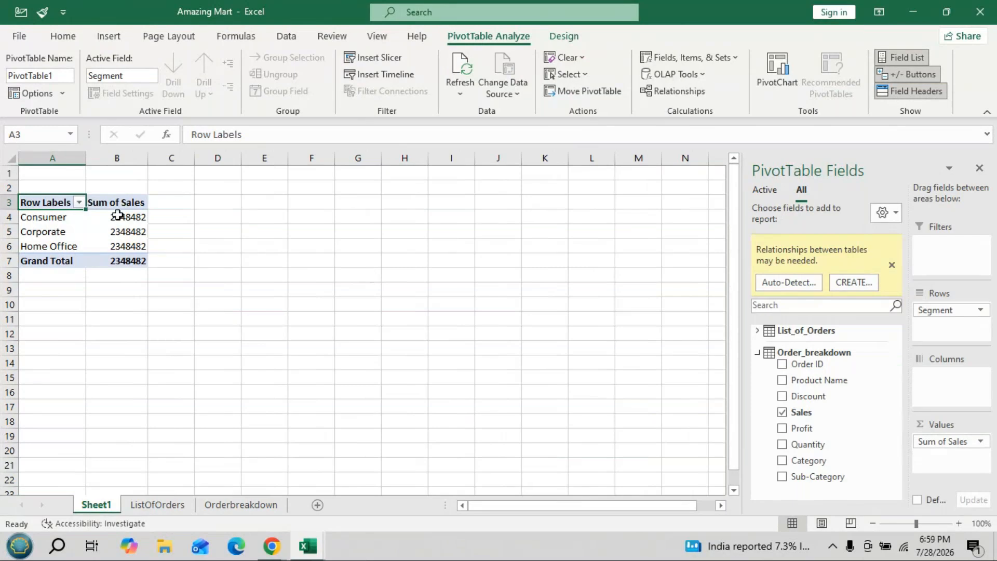
# - Start a new table relationship with List_of_Orders as the table and Order ID as its foreign column
pyautogui.moveTo(131, 227)
pyautogui.moveTo(93, 230)
pyautogui.click(856, 287)
pyautogui.moveTo(794, 219); pyautogui.dragTo(507, 219)
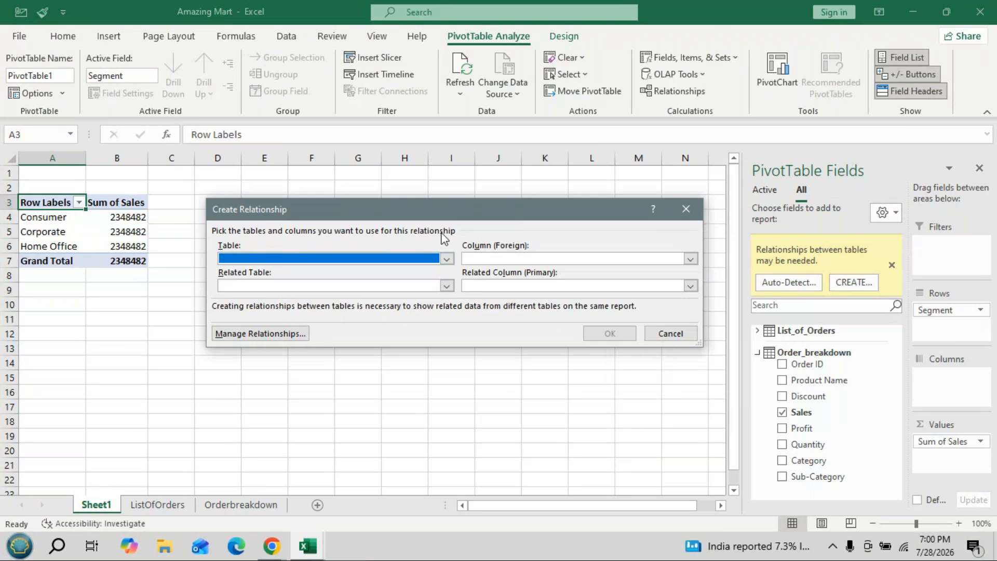
pyautogui.click(446, 258)
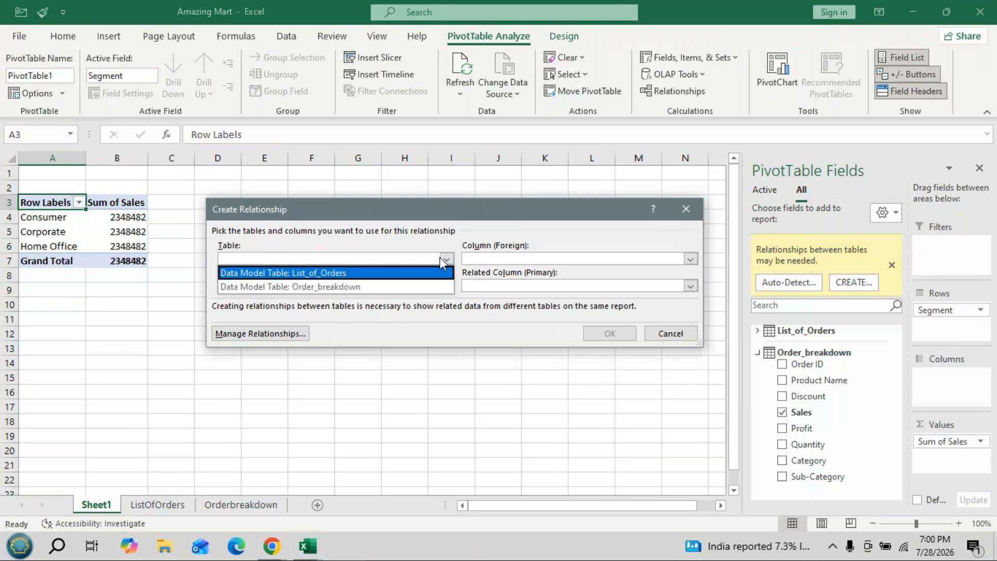
pyautogui.click(311, 270)
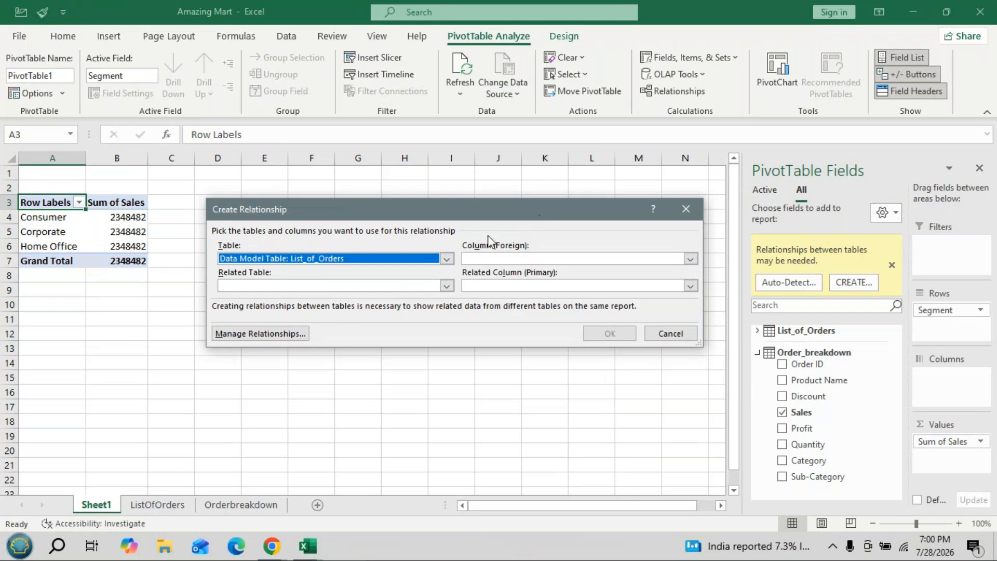
pyautogui.click(694, 258)
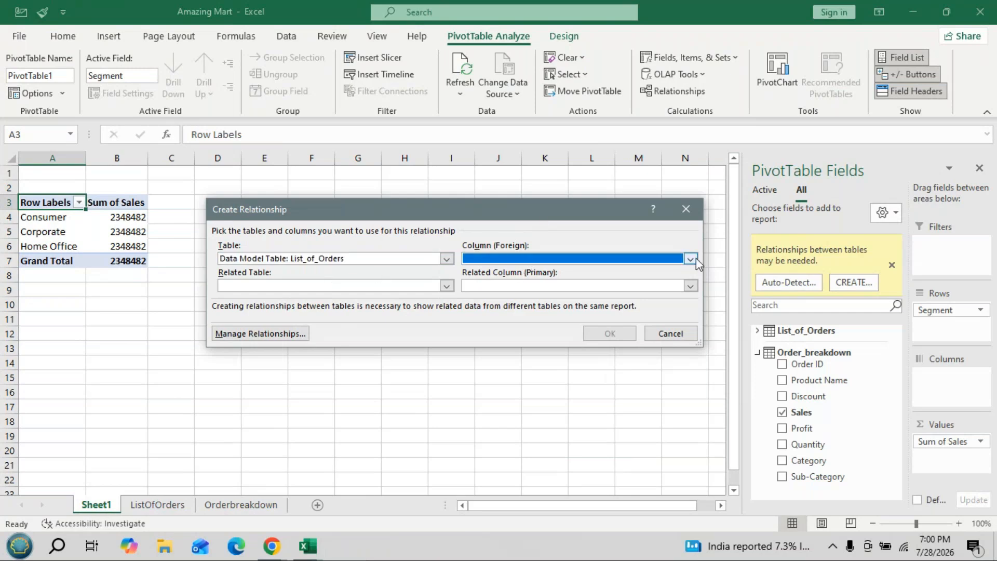
pyautogui.click(694, 257)
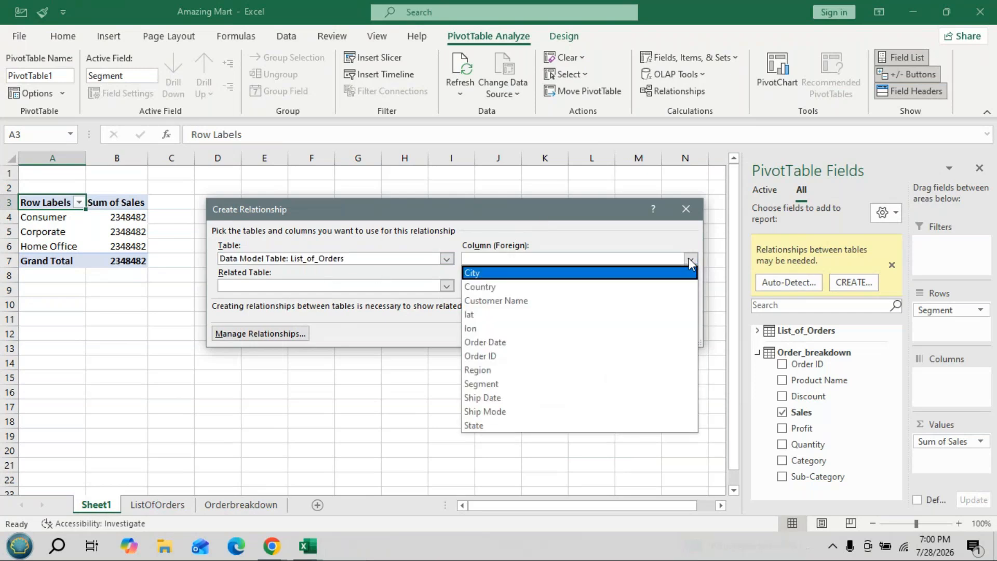
pyautogui.click(475, 357)
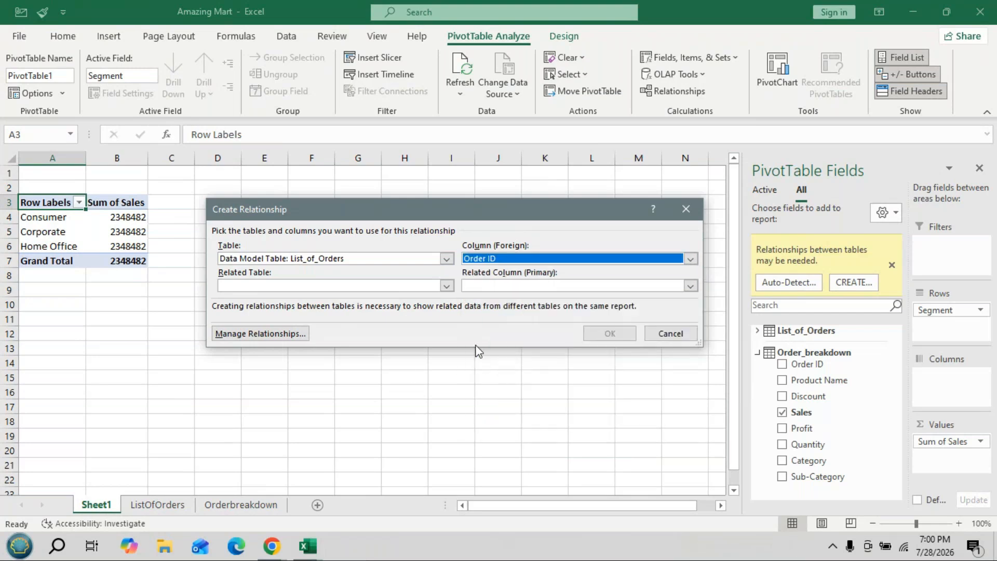
# - Set Order_breakdown as the related table with Order ID as its primary column, and create the relationship
pyautogui.click(446, 286)
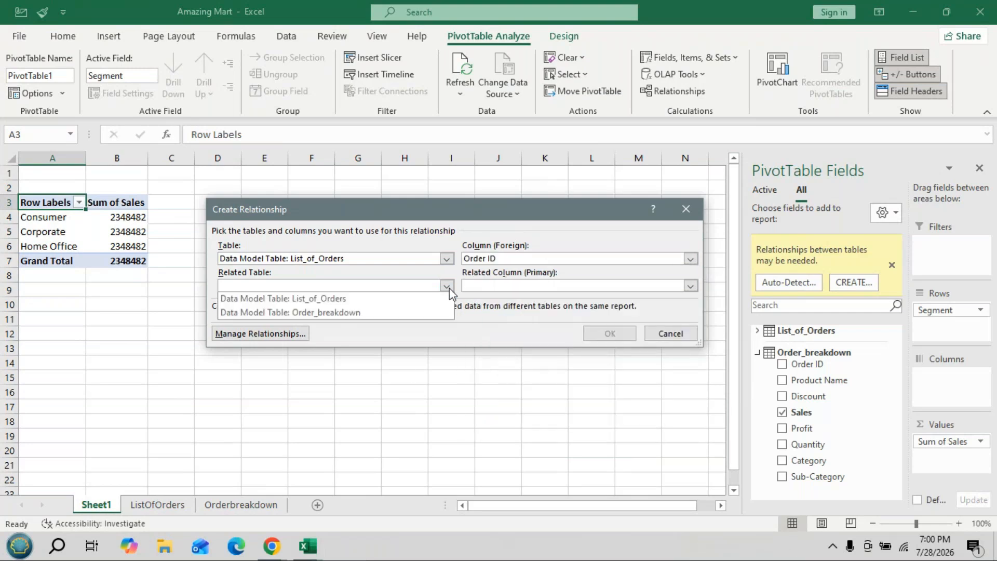
pyautogui.click(322, 312)
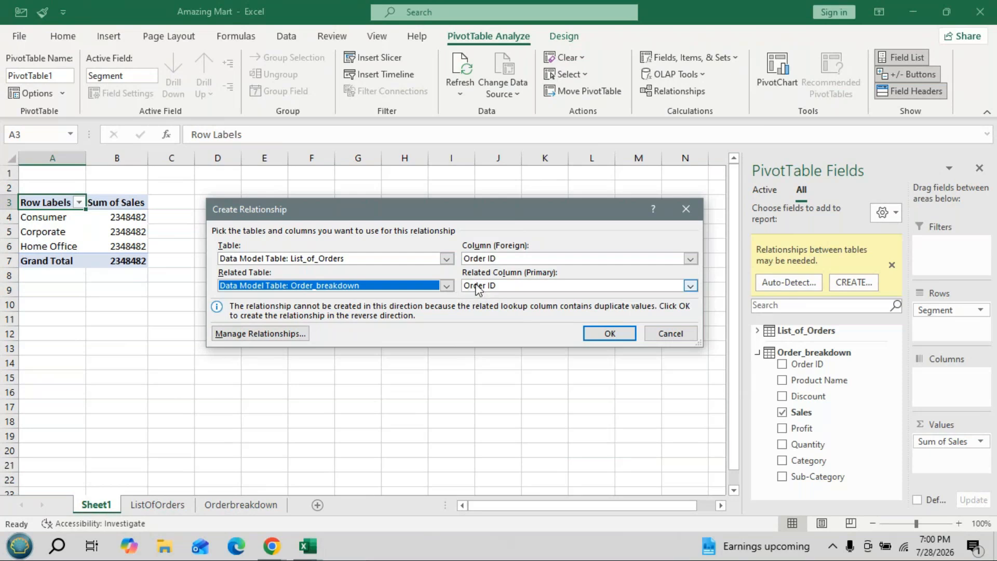
pyautogui.click(691, 285)
pyautogui.click(510, 326)
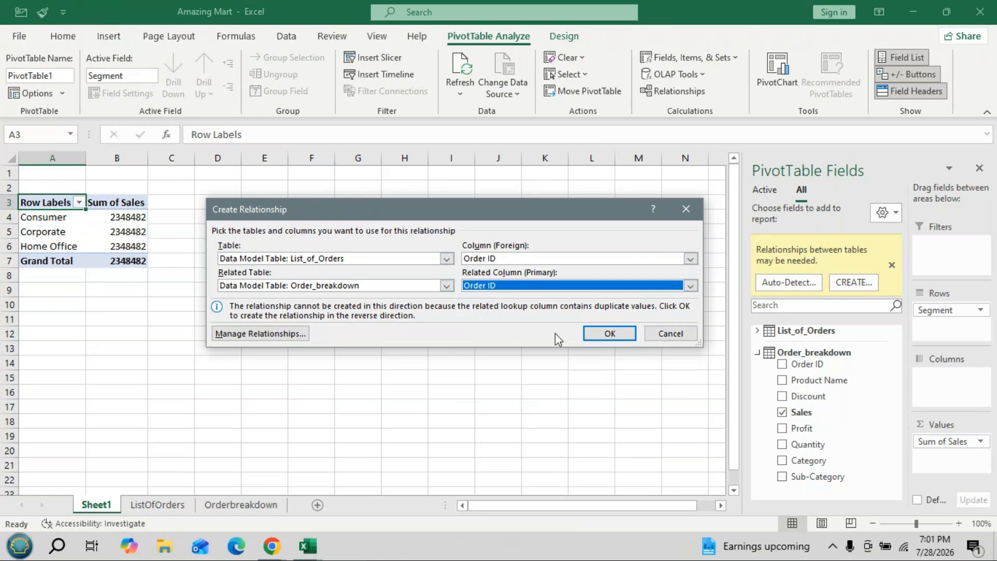
pyautogui.click(601, 334)
pyautogui.click(601, 334)
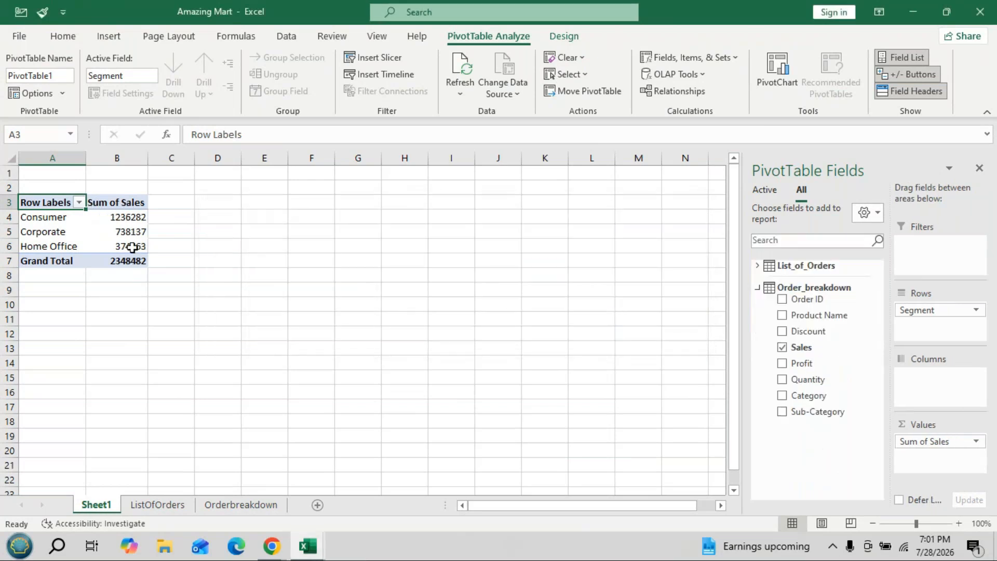
# - Change the pivot table's Sales value field to summarize by Average
pyautogui.moveTo(134, 256)
pyautogui.moveTo(116, 213)
pyautogui.click(934, 444)
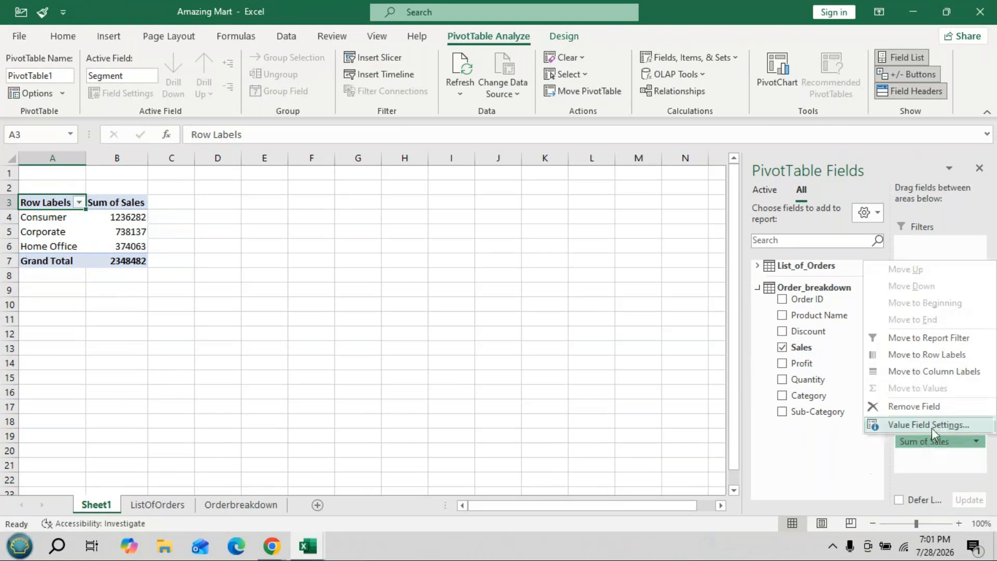
pyautogui.click(932, 426)
pyautogui.click(350, 283)
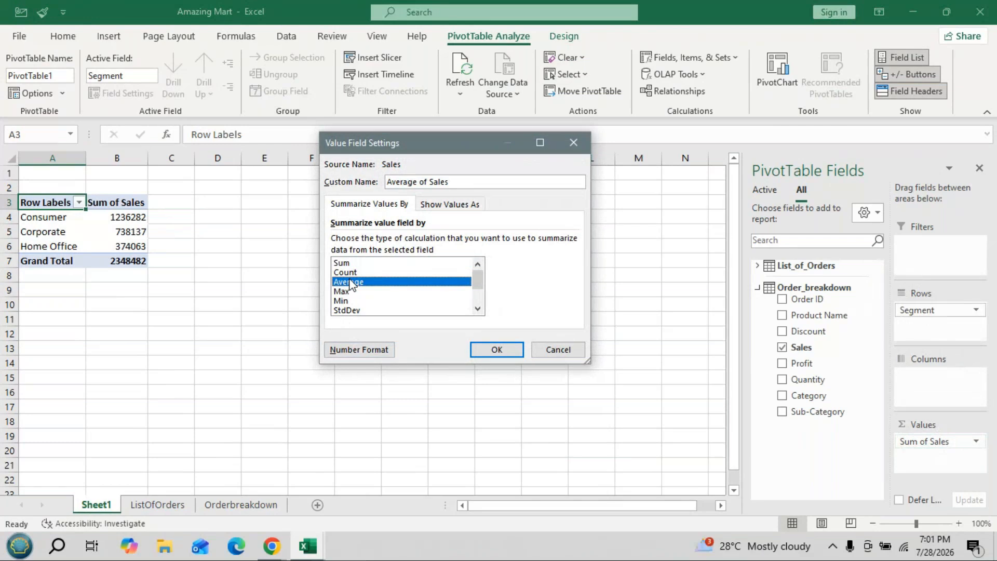
pyautogui.click(480, 349)
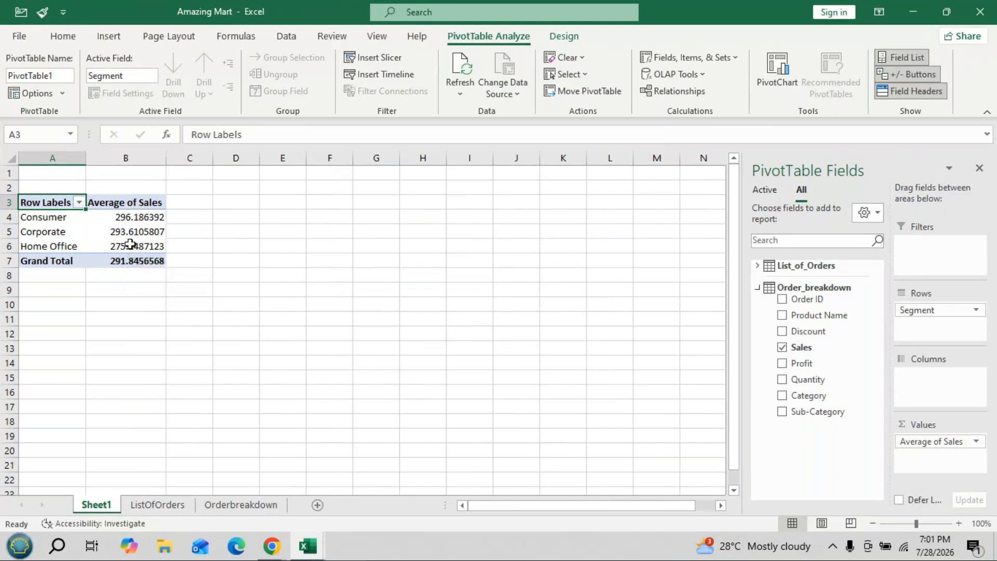
# - Format the pivot table's Average of Sales values, including the grand total, to one decimal place
pyautogui.moveTo(130, 217); pyautogui.dragTo(134, 231)
pyautogui.moveTo(134, 257); pyautogui.dragTo(134, 258)
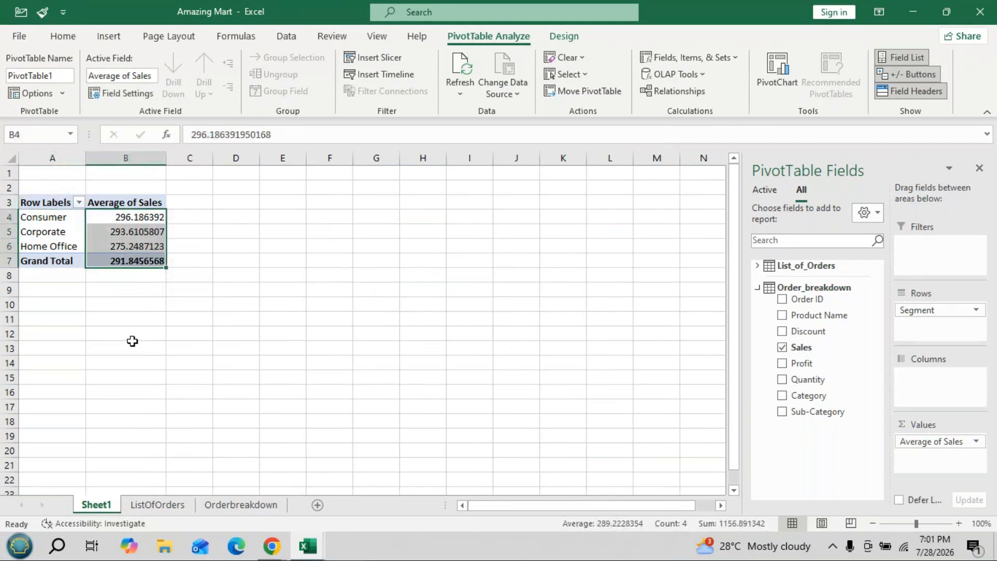
pyautogui.click(61, 36)
pyautogui.click(545, 87)
pyautogui.click(546, 87)
pyautogui.click(545, 87)
pyautogui.click(545, 87)
pyautogui.click(548, 83)
pyautogui.click(548, 83)
pyautogui.click(531, 91)
pyautogui.click(531, 91)
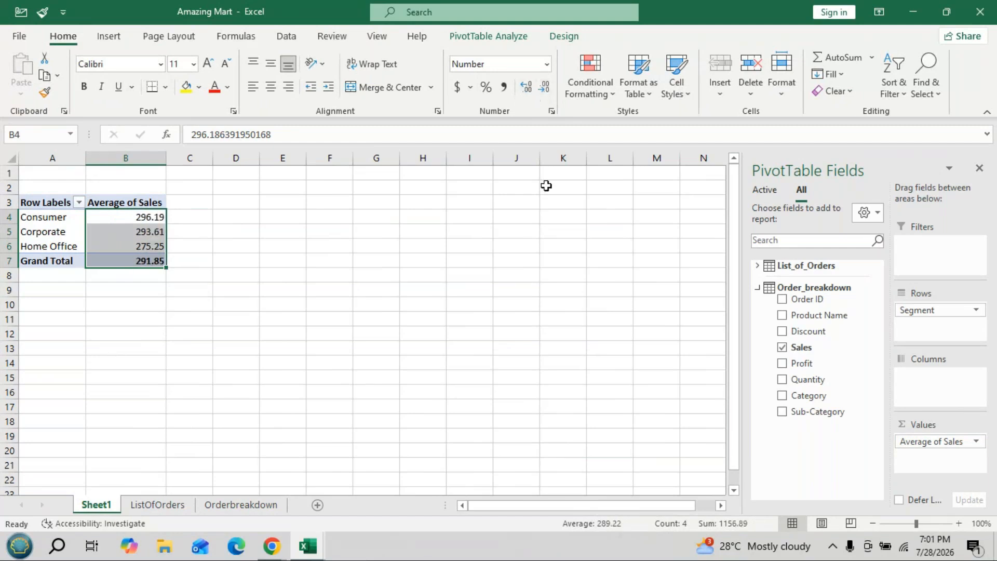
pyautogui.click(544, 87)
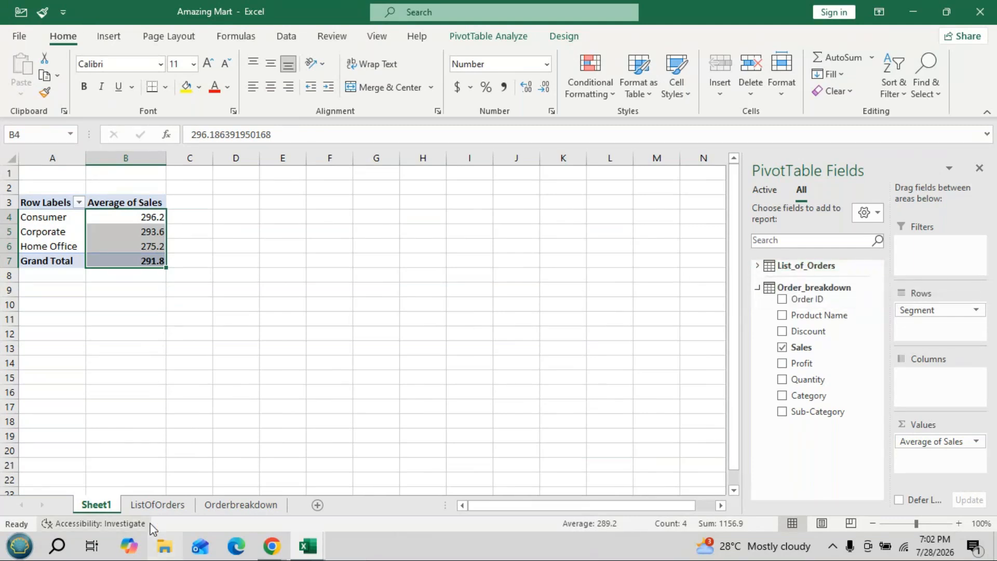
pyautogui.click(167, 504)
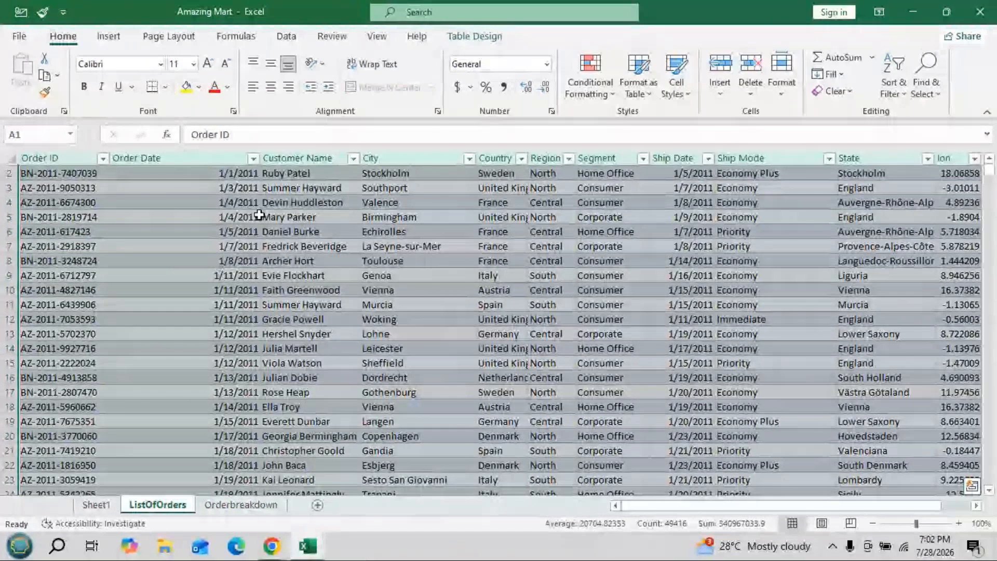
pyautogui.click(108, 36)
pyautogui.click(26, 67)
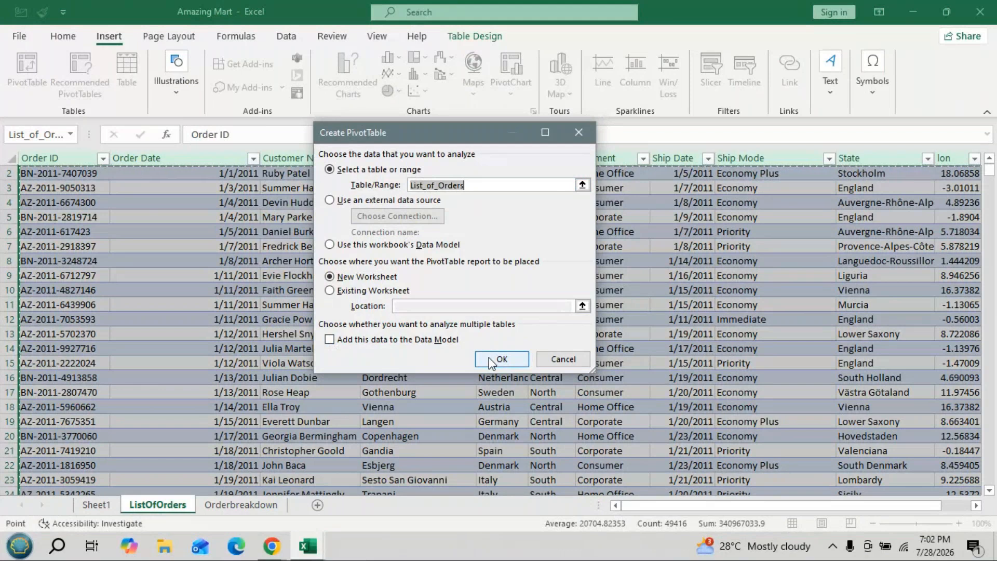
pyautogui.click(579, 136)
pyautogui.hotkey('ctrl', 'pageup')
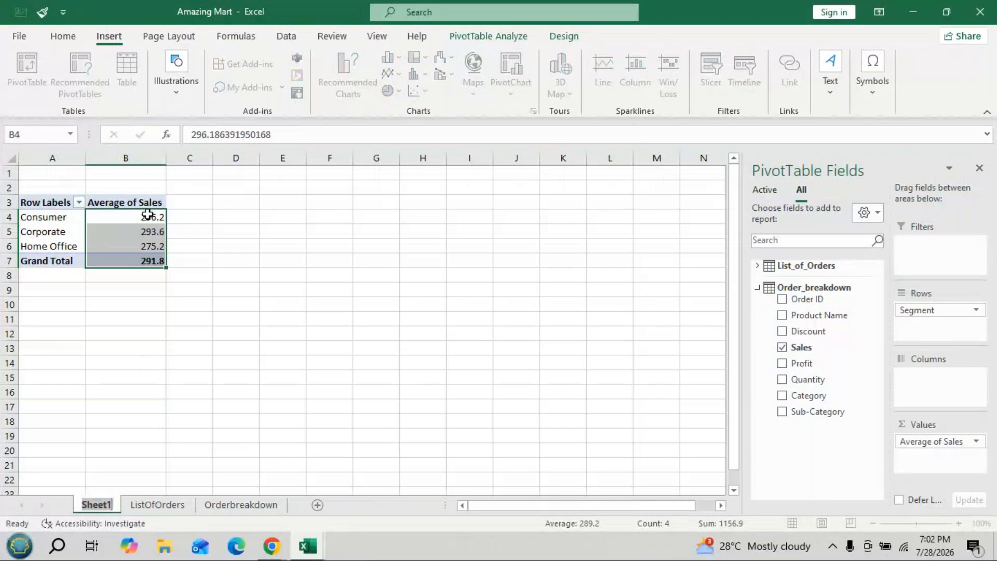
# - Examine the fields of List_of_Orders and Order_breakdown in the pivot table's field list
pyautogui.click(757, 287)
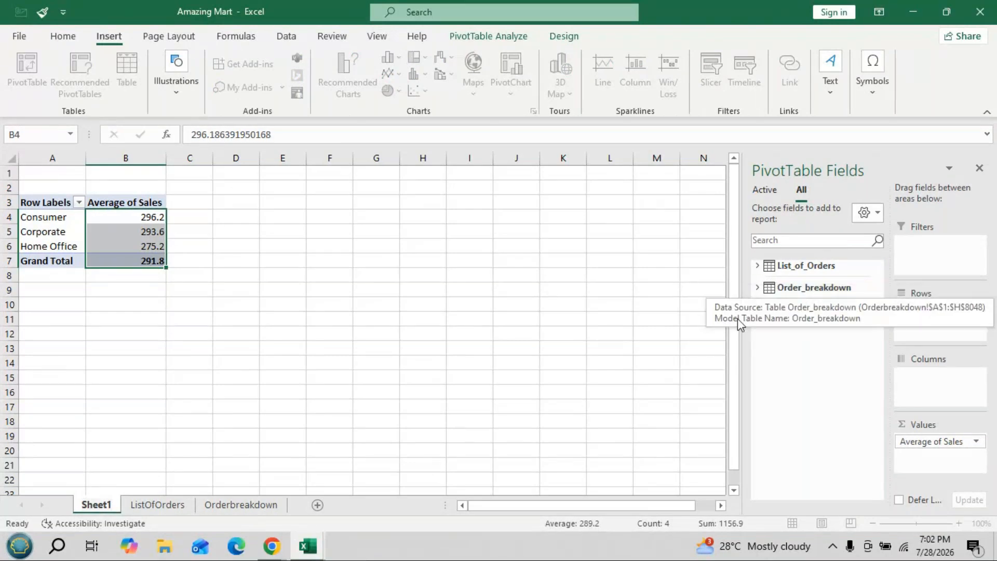
pyautogui.click(757, 267)
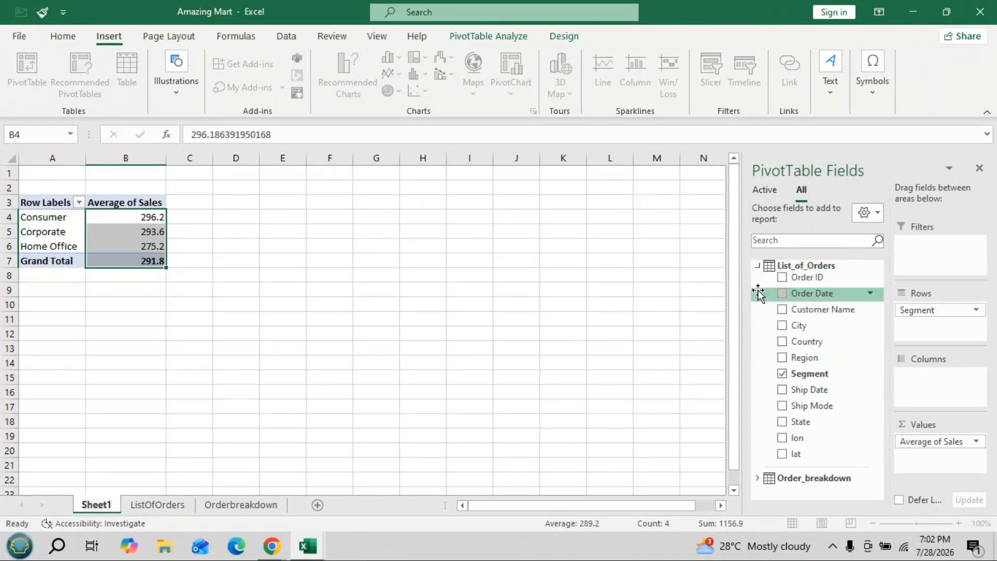
pyautogui.click(757, 265)
pyautogui.click(757, 287)
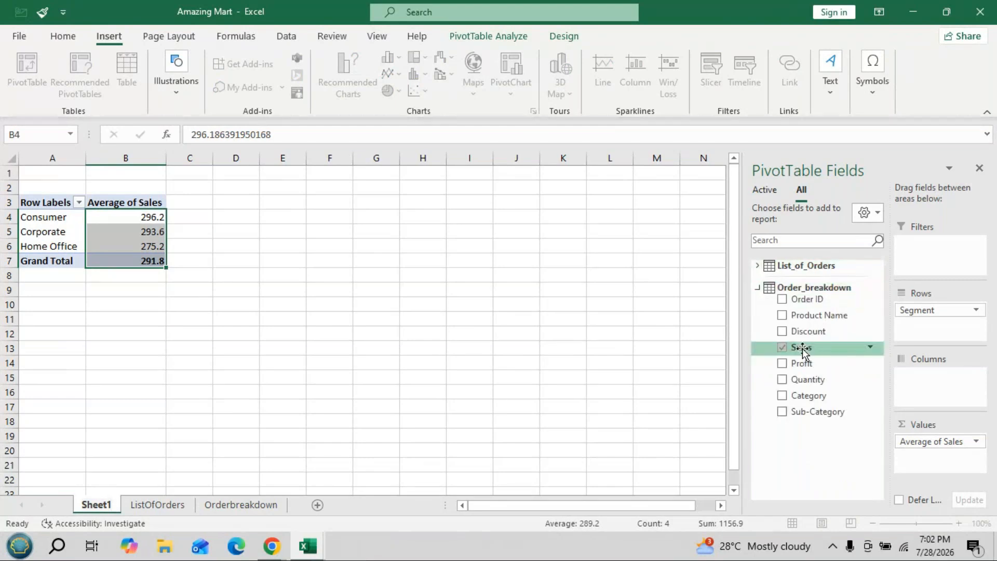
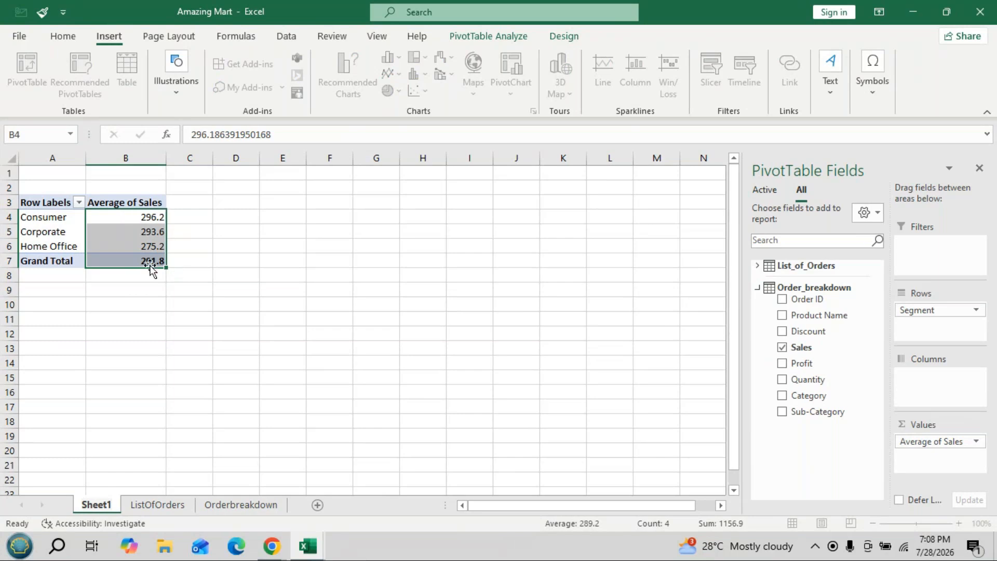
# - Review the value field settings of Average of Sales and the ship mode pivot table in the Amazing Mart - Power Pivot workbook
pyautogui.moveTo(155, 262)
pyautogui.moveTo(160, 231)
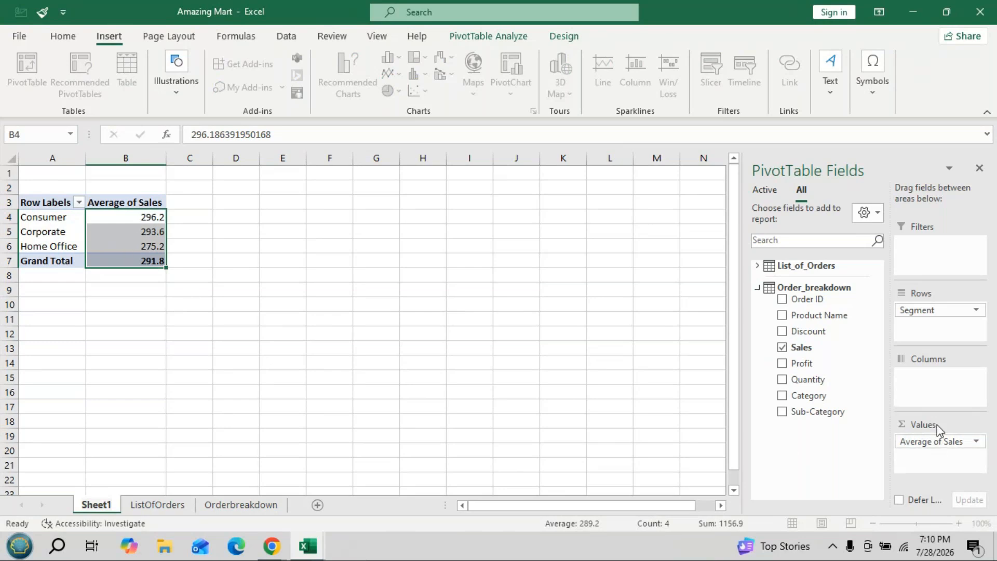
pyautogui.click(933, 442)
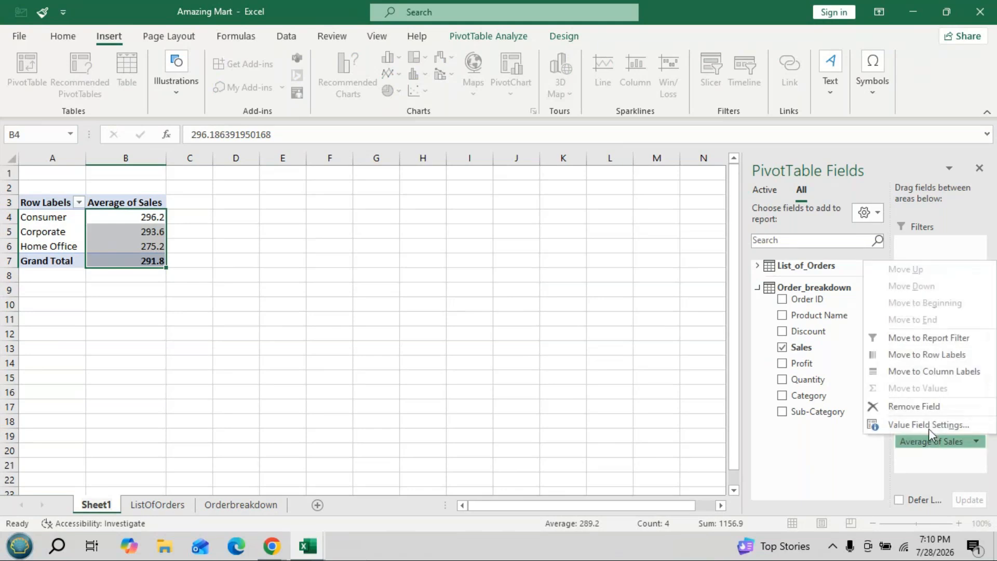
pyautogui.click(929, 425)
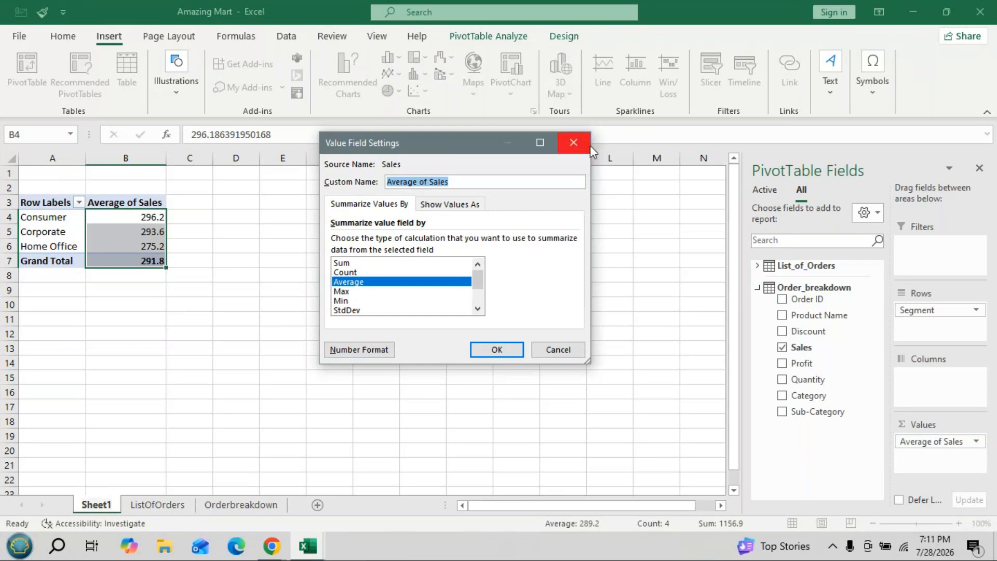
pyautogui.click(572, 133)
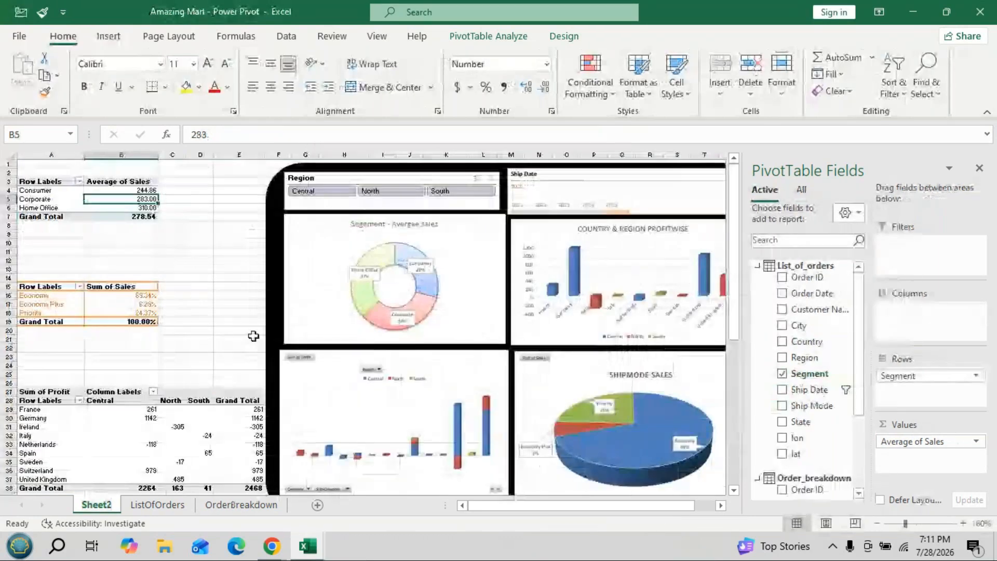
pyautogui.click(121, 313)
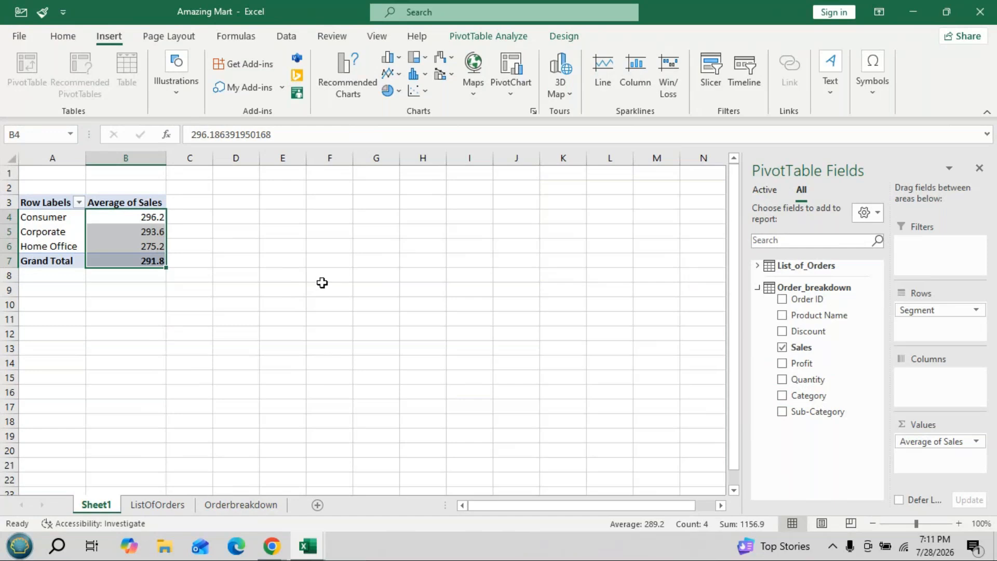
# - Go to the start of the order data on the ListOfOrders sheet
pyautogui.click(175, 506)
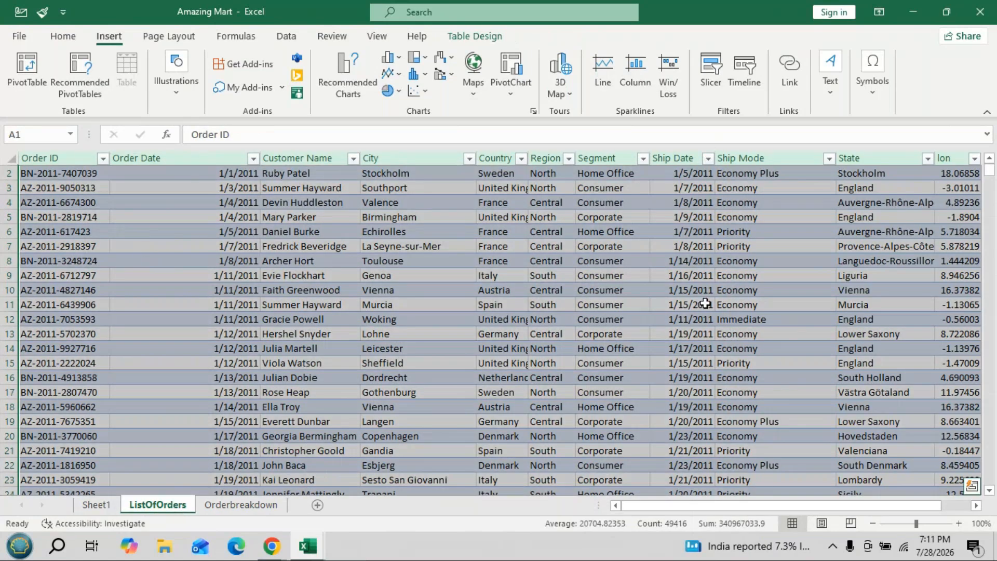
pyautogui.scroll(1, 705, 304)
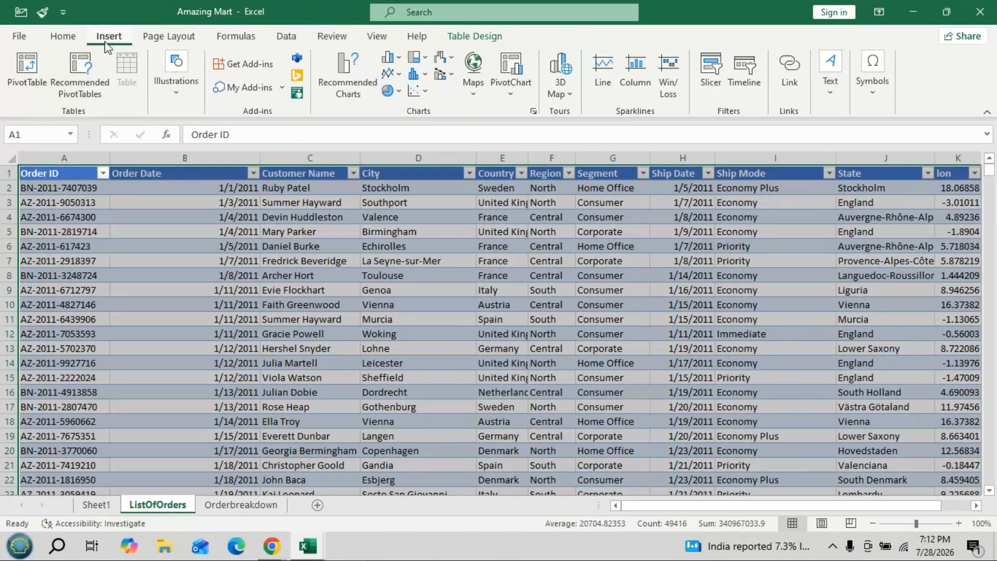
pyautogui.click(66, 63)
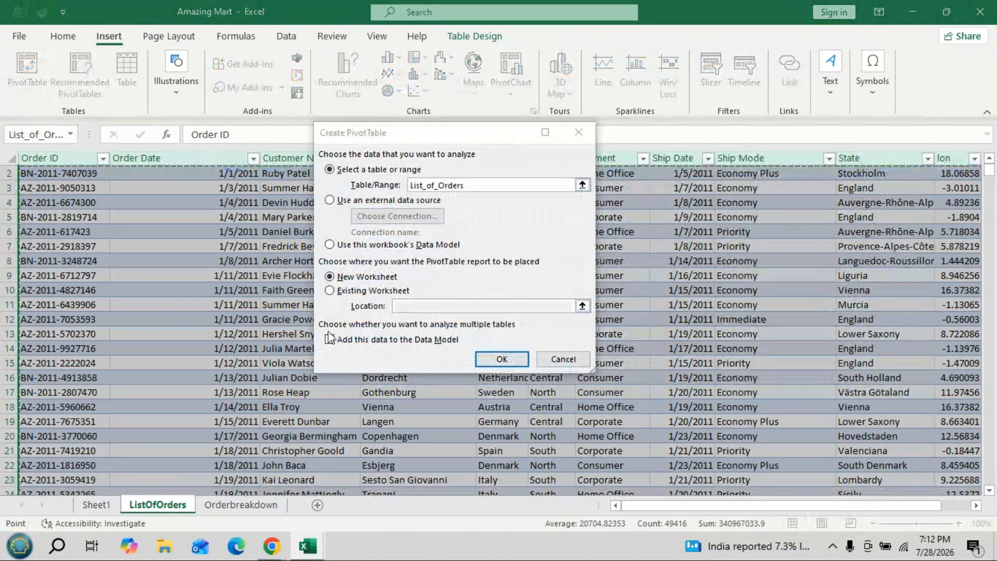
pyautogui.click(330, 290)
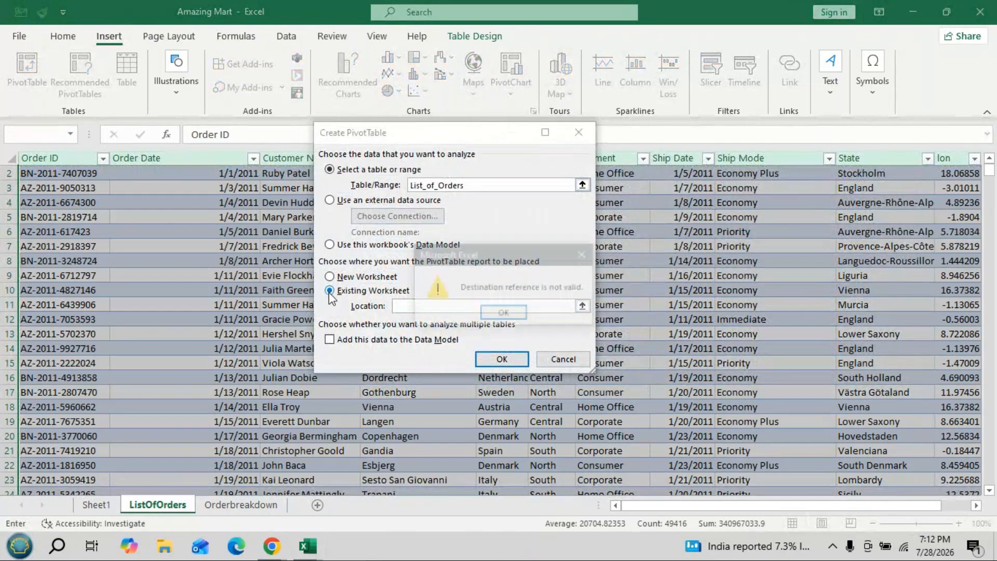
pyautogui.click(513, 315)
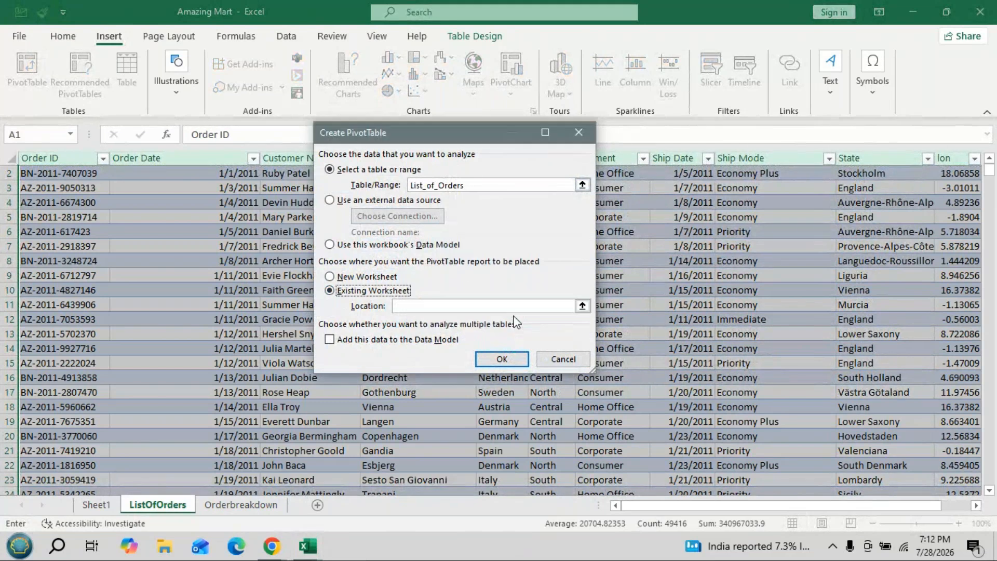
pyautogui.click(331, 341)
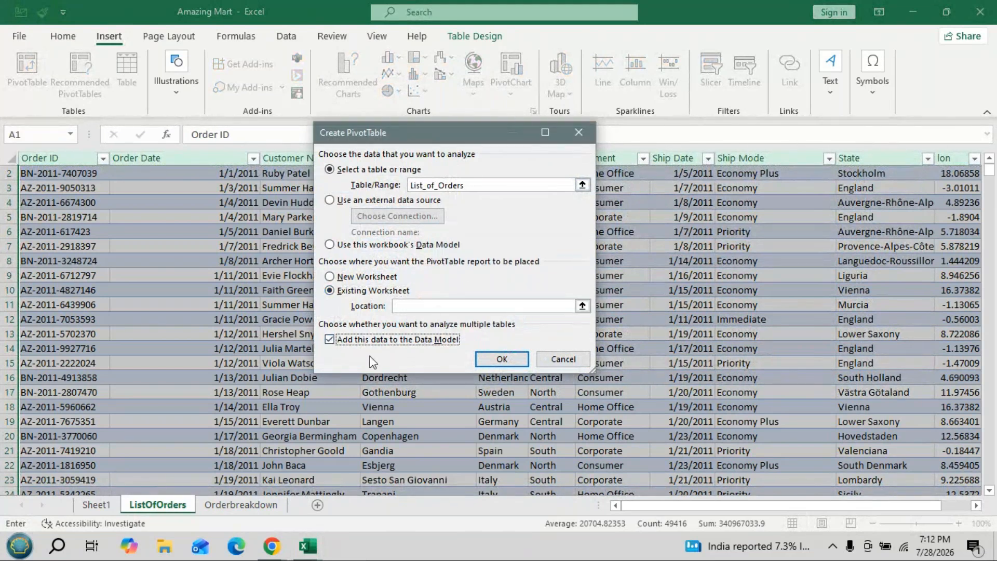
pyautogui.click(407, 305)
pyautogui.click(579, 132)
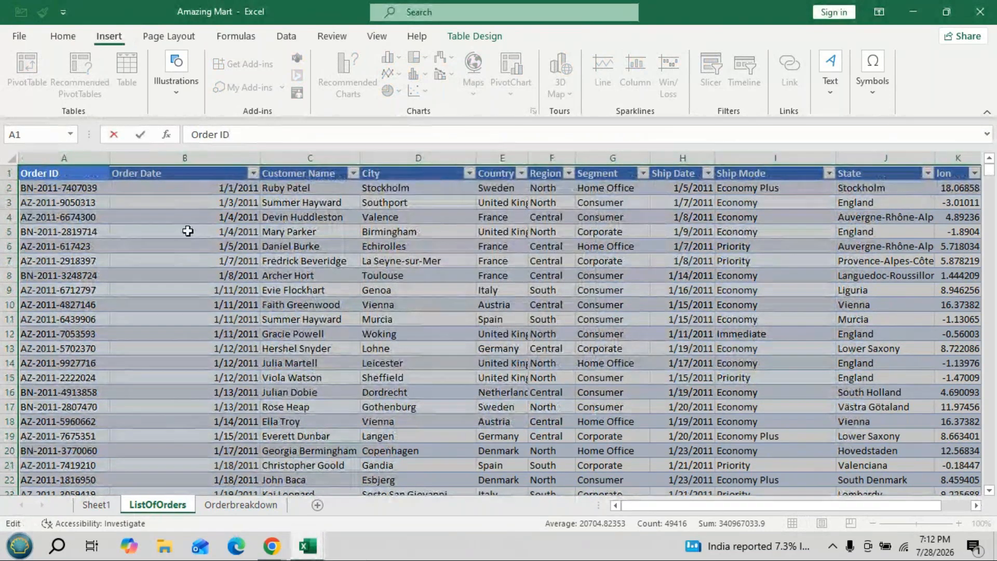
# - Create a pivot table from List_of_Orders at cell A13 of the existing Sheet1, adding the data to the Data Model
pyautogui.click(203, 269)
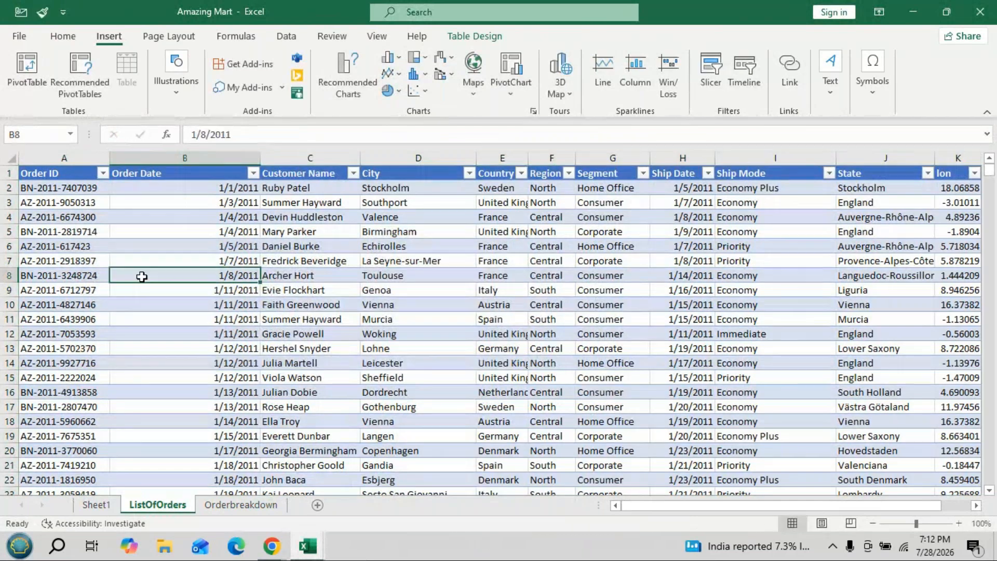
pyautogui.press('Down')
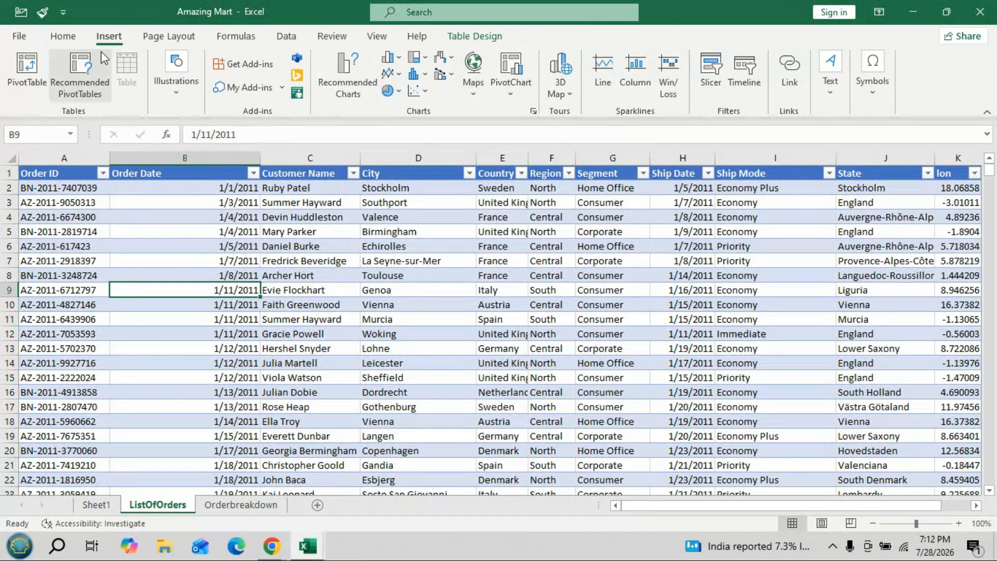
pyautogui.click(27, 66)
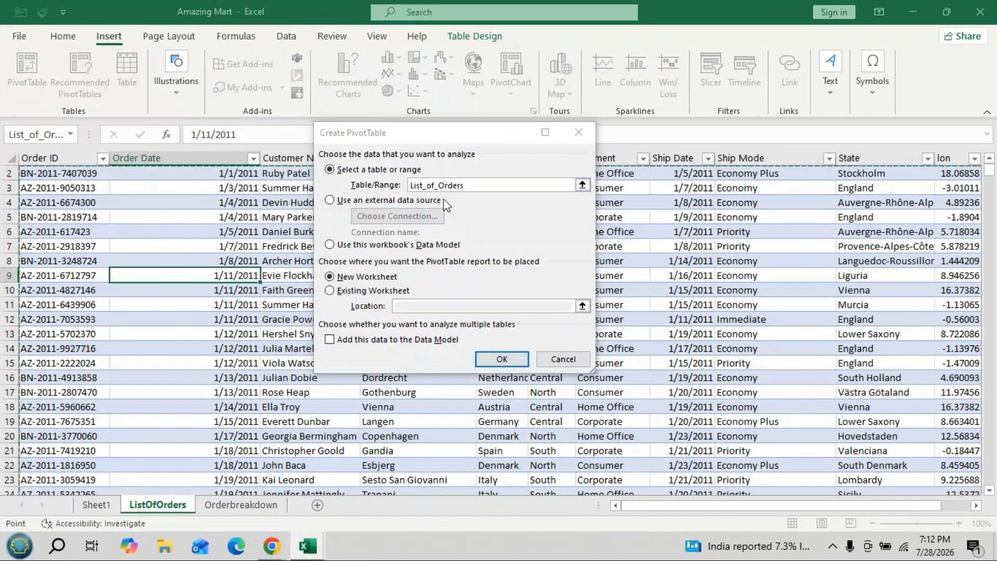
pyautogui.click(333, 291)
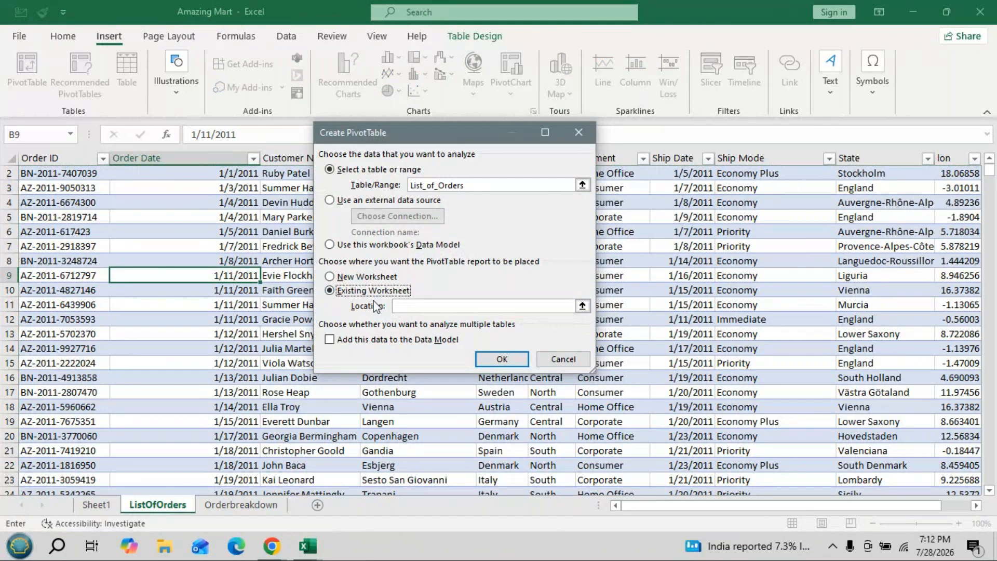
pyautogui.click(330, 341)
pyautogui.click(396, 306)
pyautogui.click(96, 505)
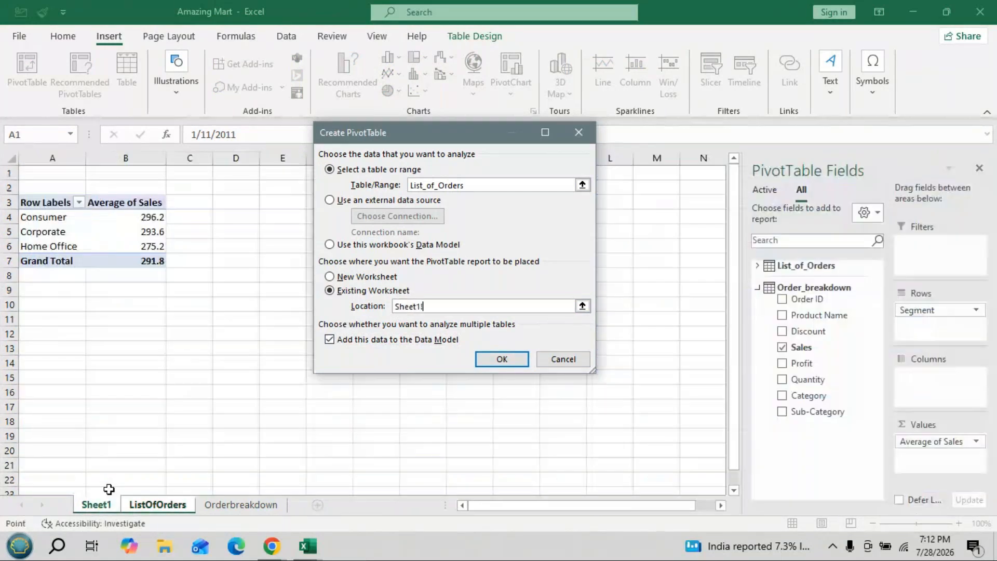
pyautogui.click(41, 352)
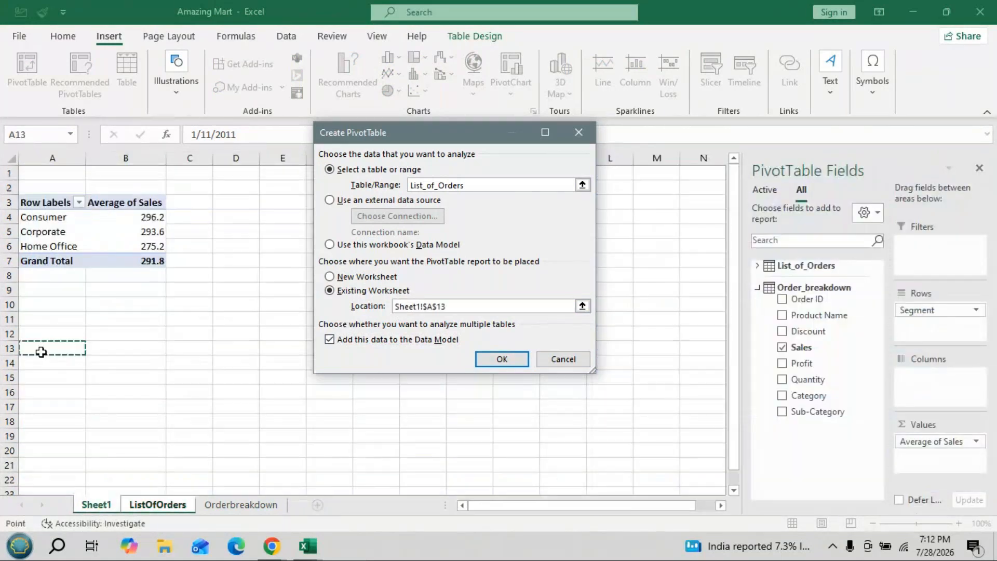
pyautogui.press('Return')
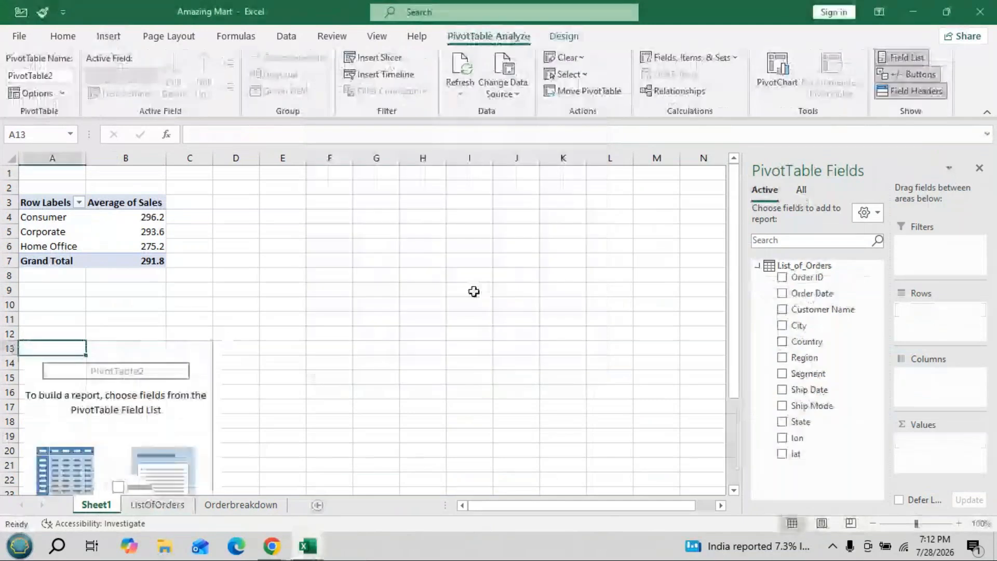
# - List the fields of all Data Model tables and add Ship Mode from List_of_Orders to the new pivot table's rows
pyautogui.scroll(-3, 287, 303)
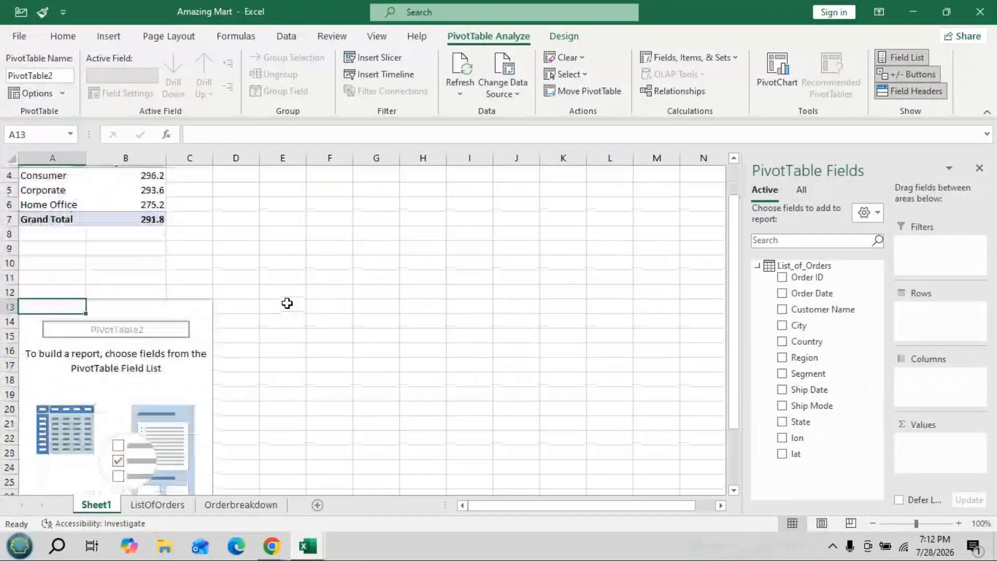
pyautogui.scroll(-1, 287, 304)
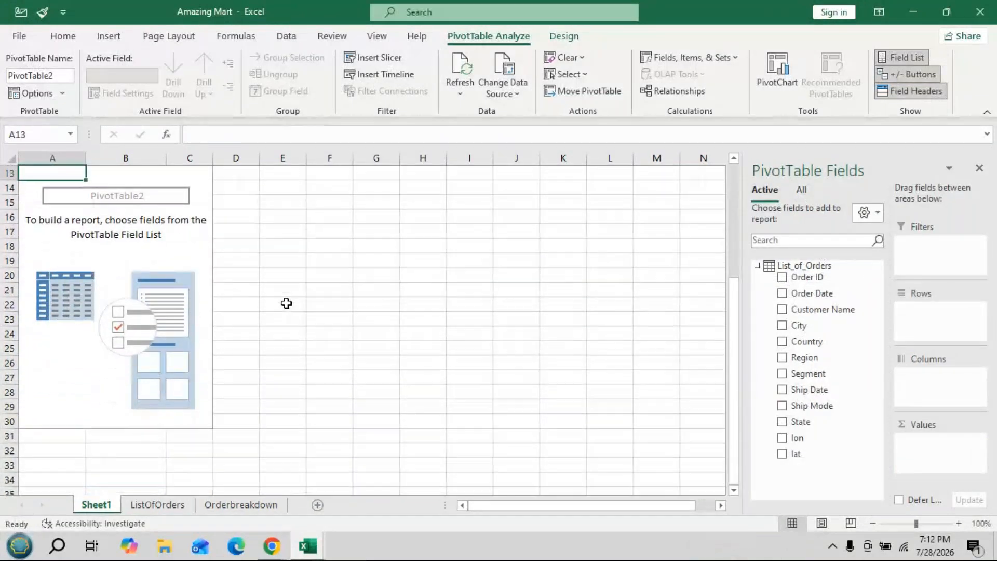
pyautogui.click(758, 267)
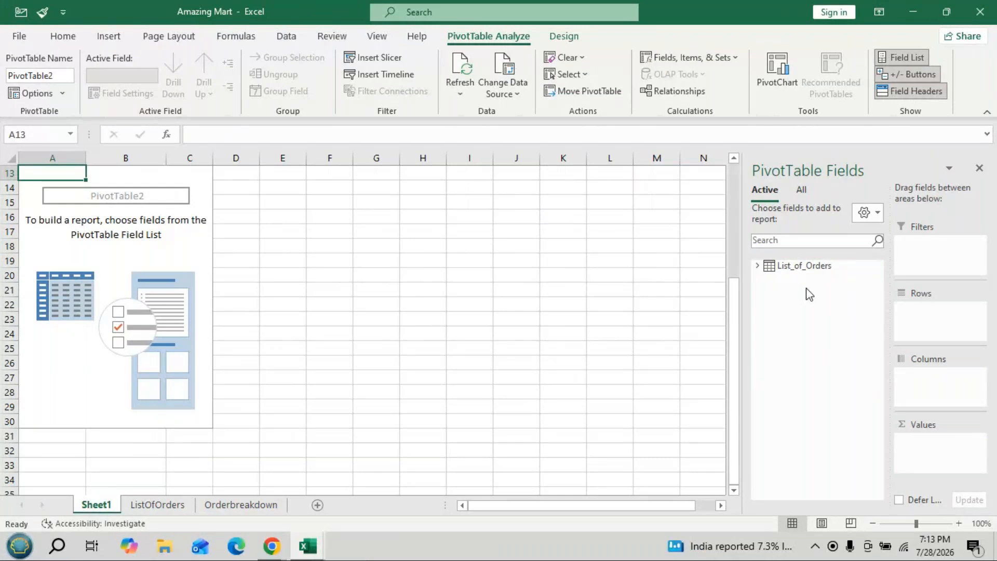
pyautogui.click(802, 192)
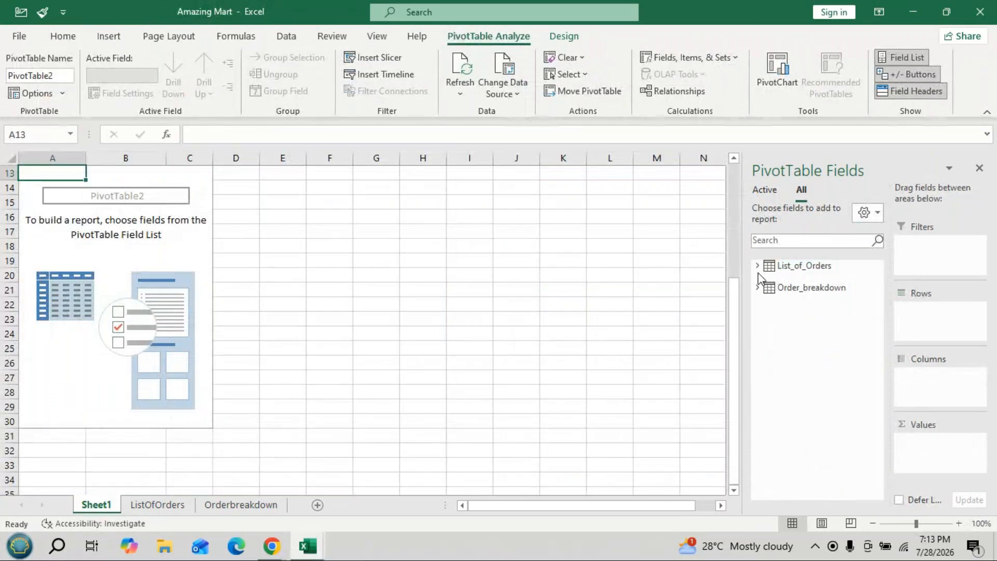
pyautogui.click(758, 266)
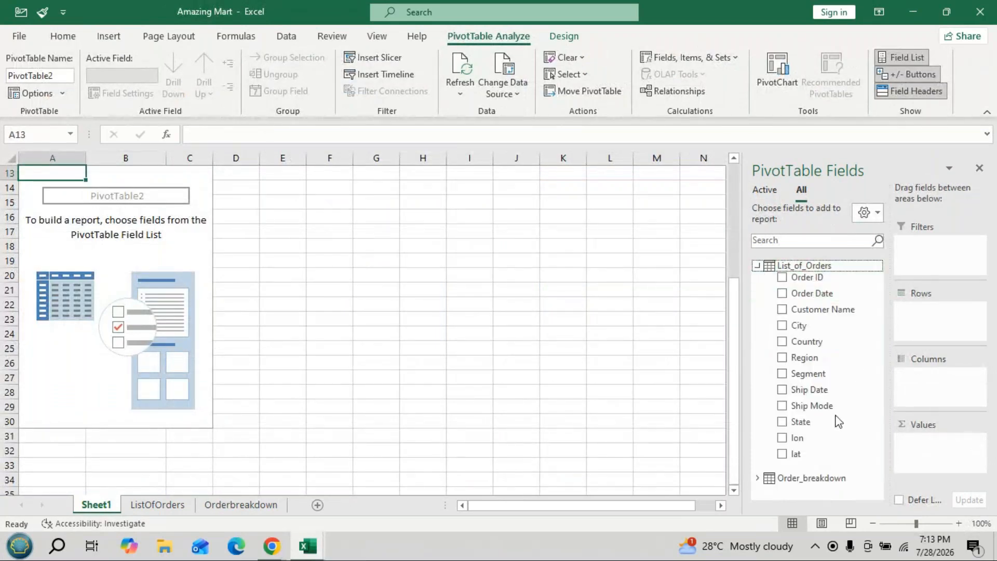
pyautogui.moveTo(830, 407); pyautogui.dragTo(921, 314)
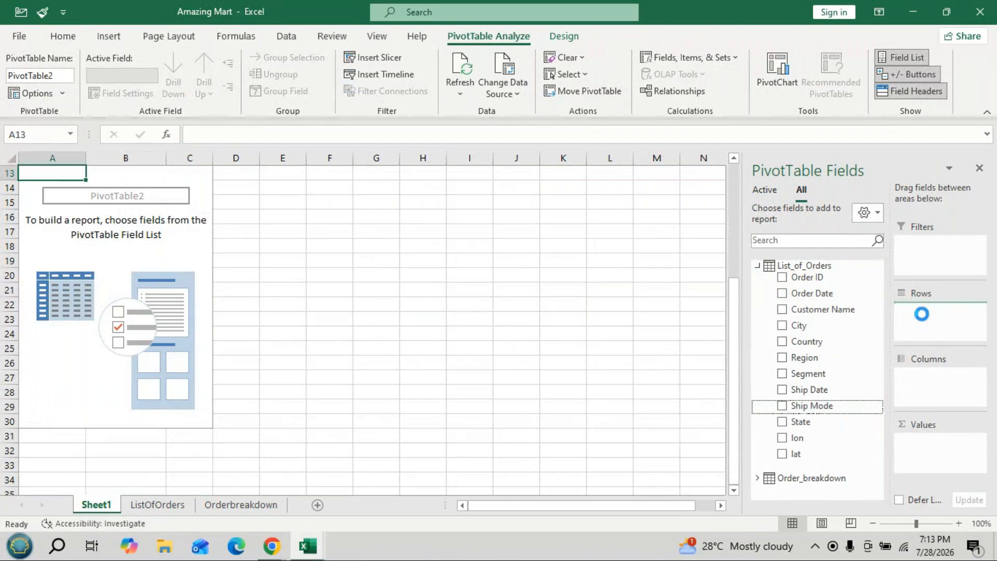
# - Add Sales from Order_breakdown to the values of the ship mode pivot table
pyautogui.click(756, 266)
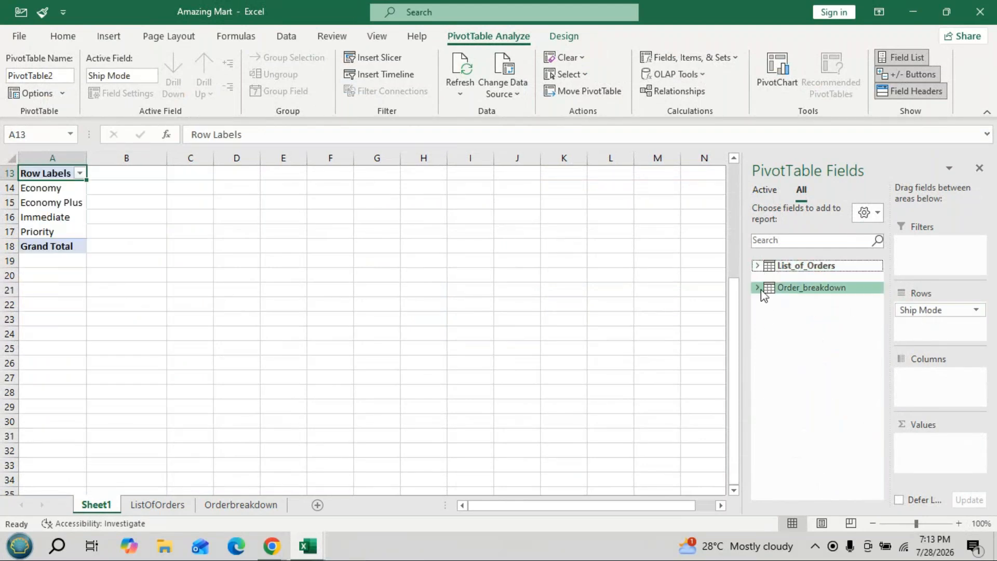
pyautogui.click(758, 288)
pyautogui.moveTo(812, 351); pyautogui.dragTo(930, 455)
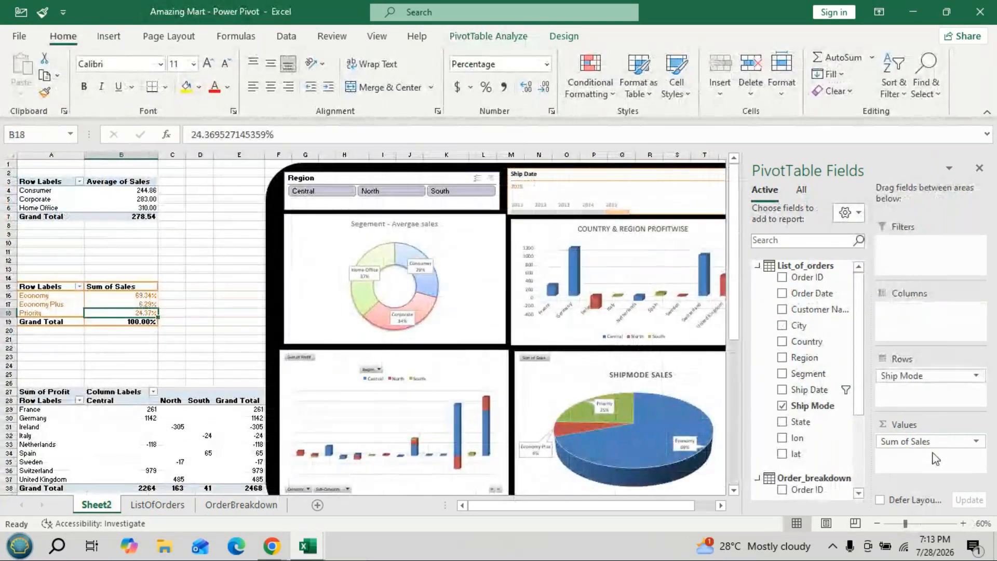
pyautogui.hotkey('alt', 'Tab')
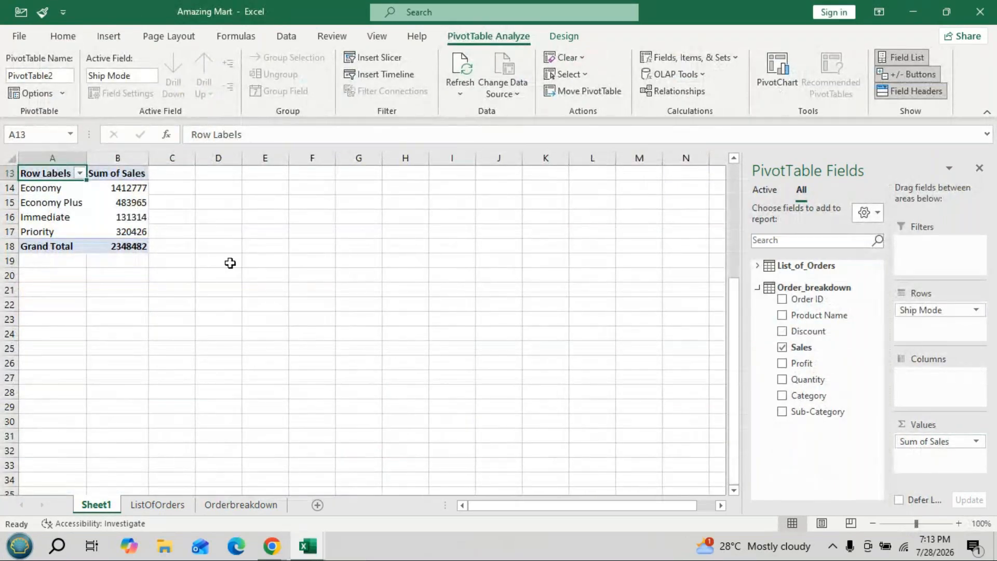
pyautogui.scroll(4, 230, 262)
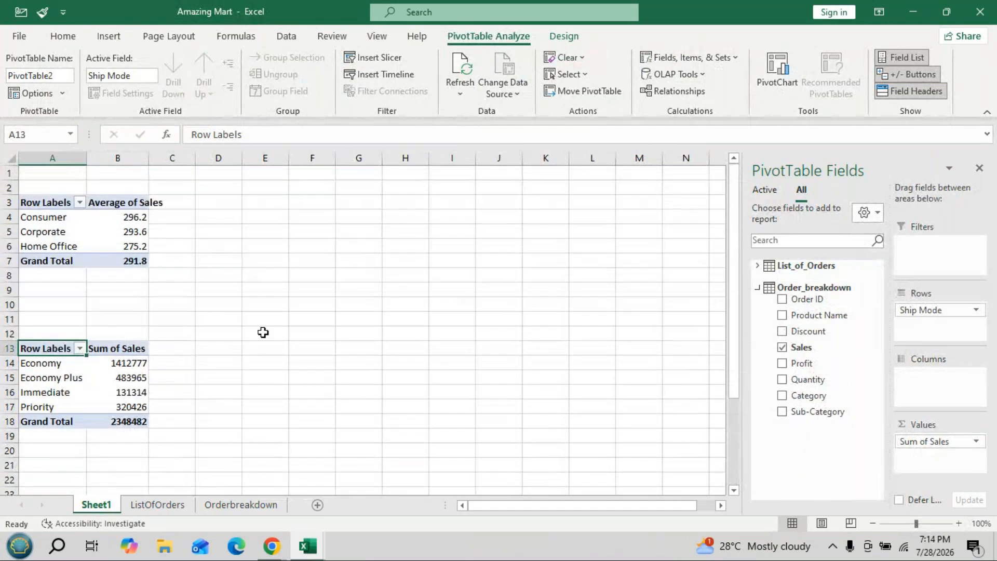
# - Show the ship mode pivot table's Sum of Sales values as % of Grand Total
pyautogui.click(935, 443)
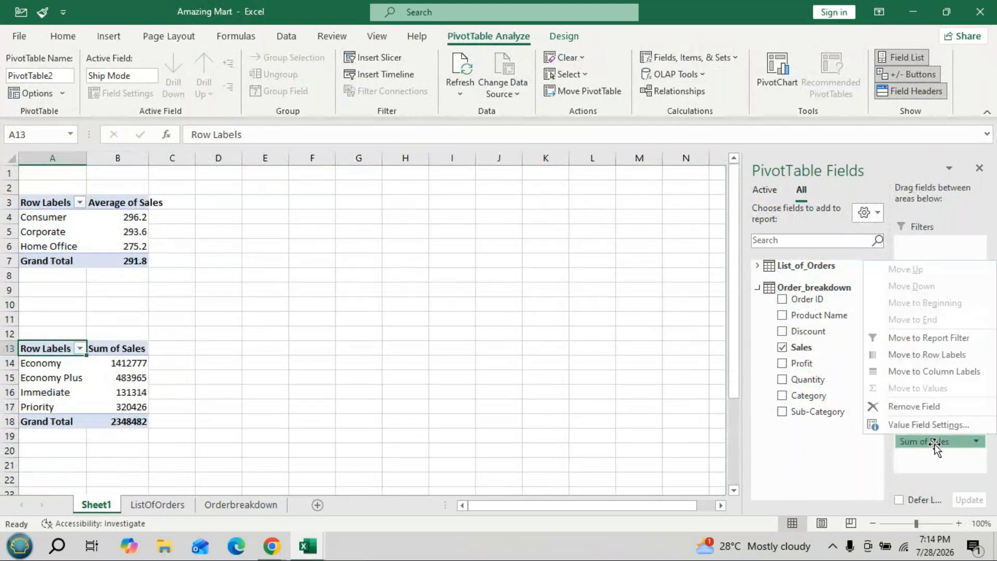
pyautogui.click(930, 425)
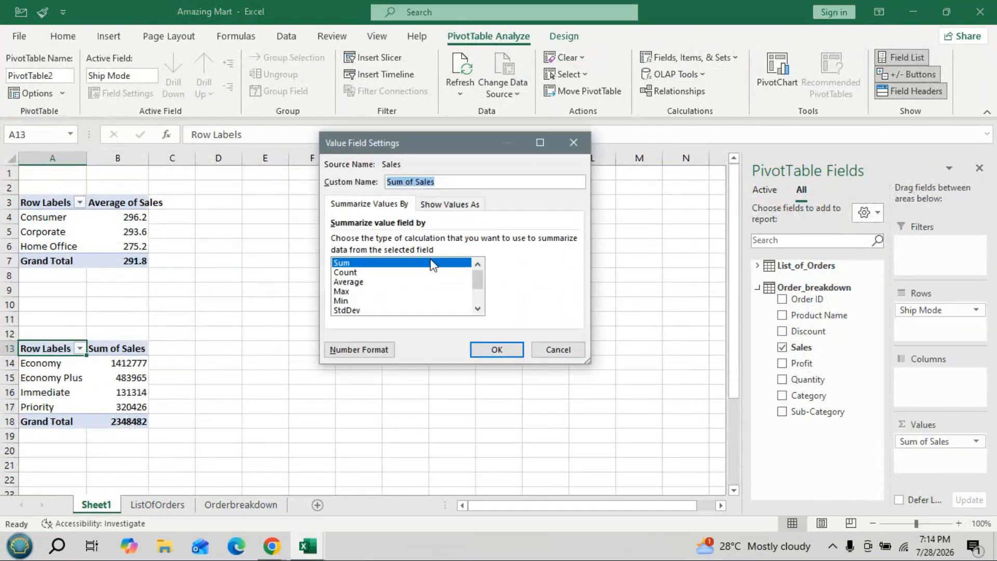
pyautogui.click(451, 204)
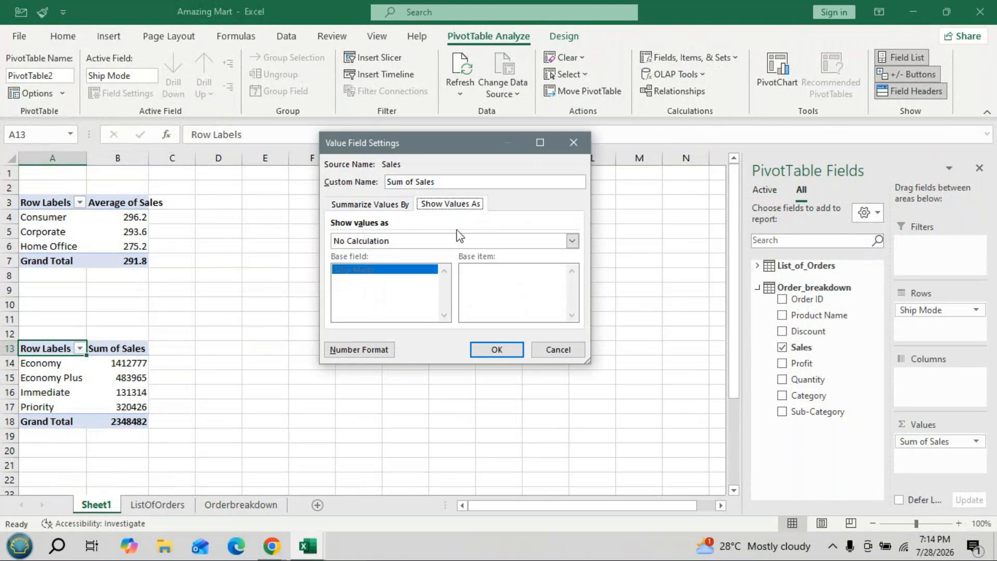
pyautogui.click(572, 241)
pyautogui.click(376, 261)
pyautogui.click(496, 349)
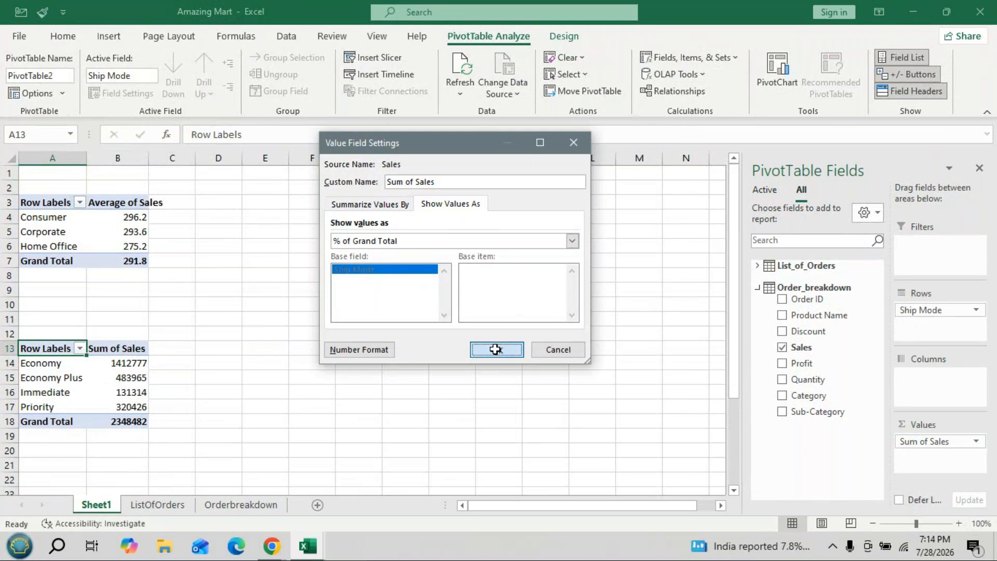
pyautogui.click(495, 349)
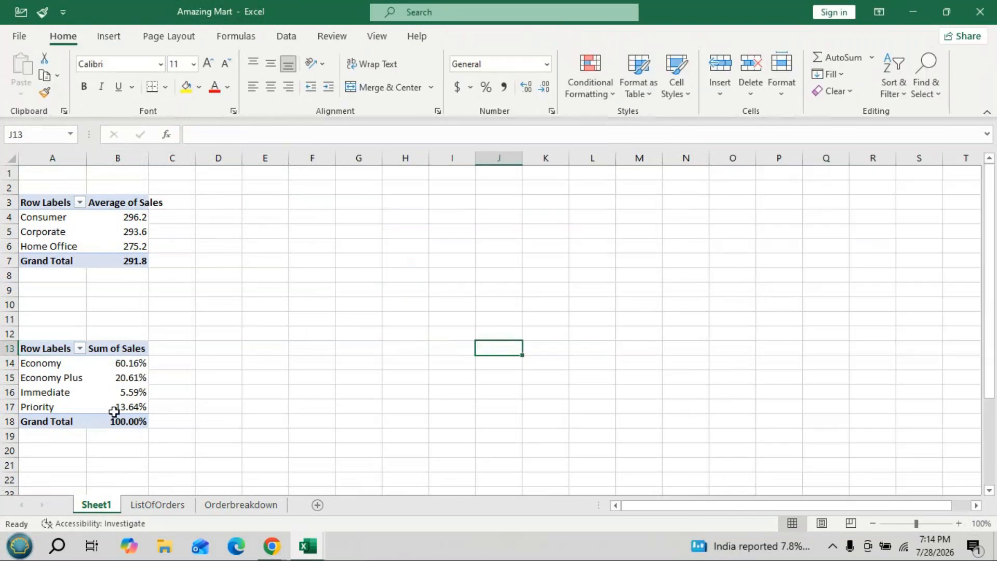
pyautogui.click(118, 392)
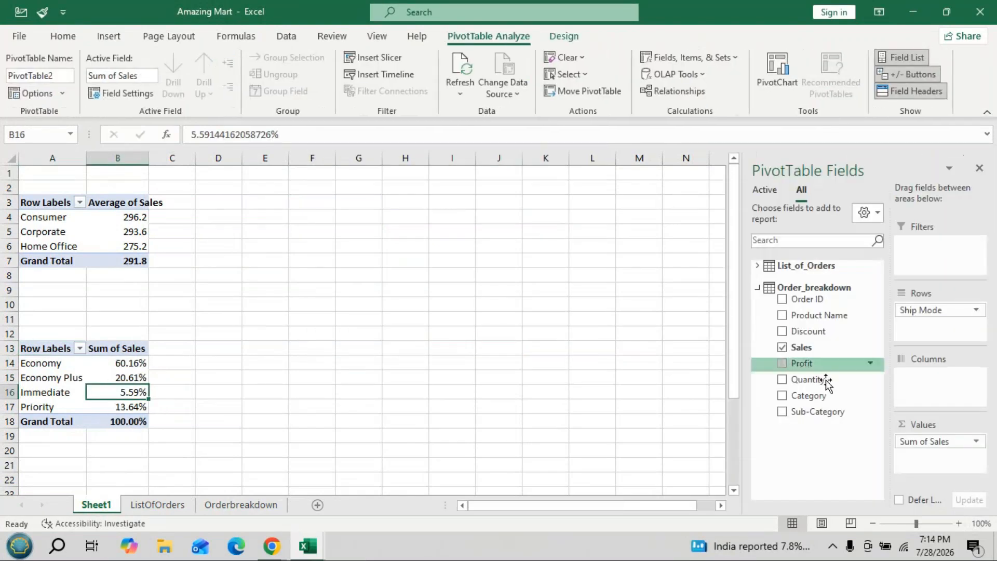
# - Review the Show Values As calculation options for the ship mode pivot table's Sum of Sales field, leaving the settings without applying anything
pyautogui.click(934, 441)
pyautogui.click(914, 423)
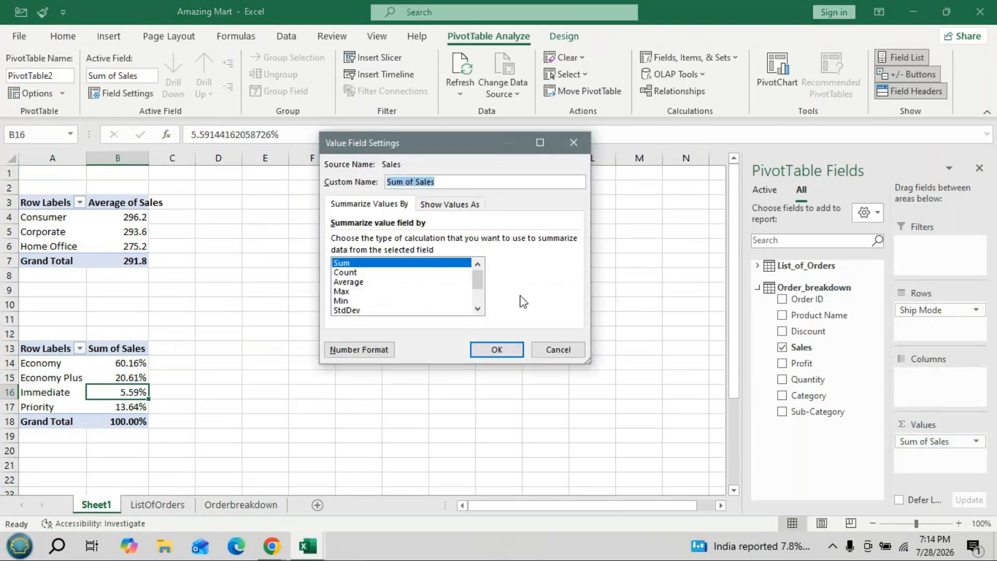
pyautogui.click(448, 206)
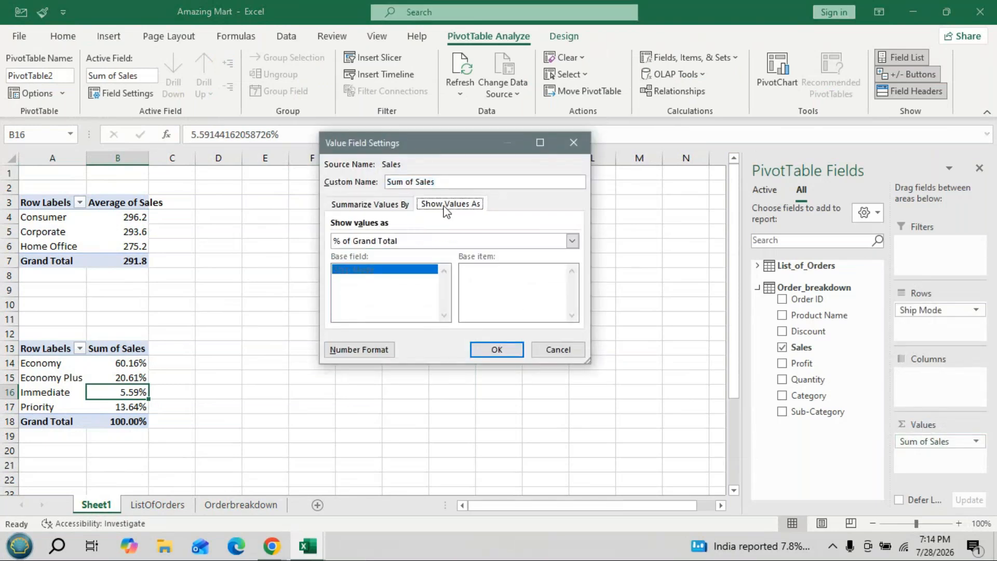
pyautogui.click(572, 240)
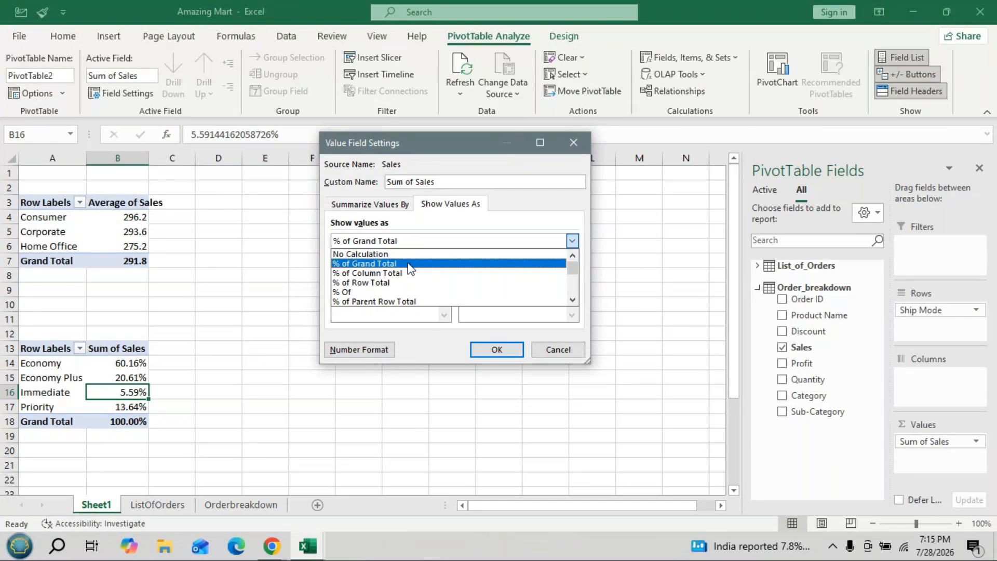
pyautogui.click(410, 263)
pyautogui.click(573, 142)
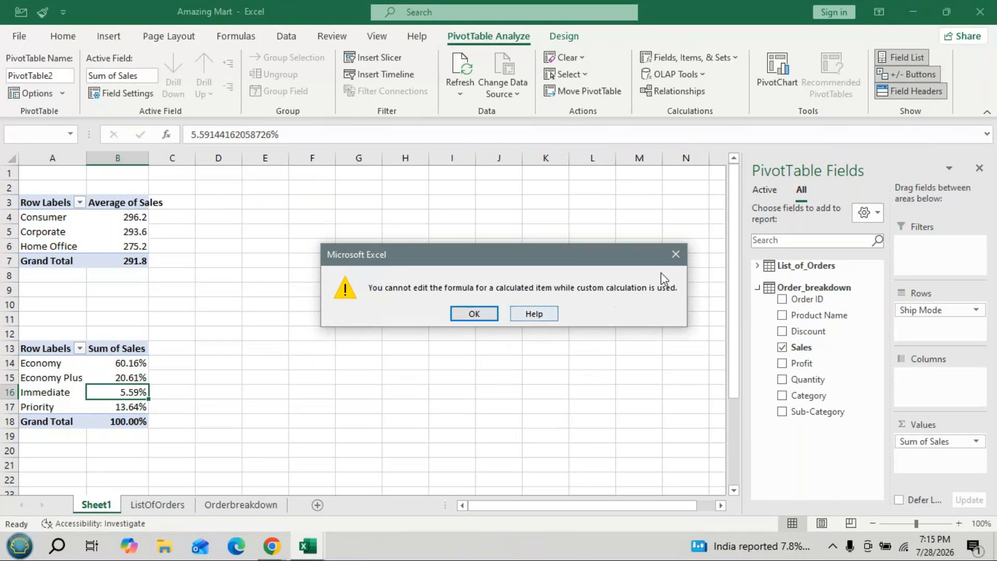
pyautogui.click(675, 255)
# - Extract the detail records behind the Economy Plus sales percentage to a new sheet, and return to Sheet1
pyautogui.click(223, 359)
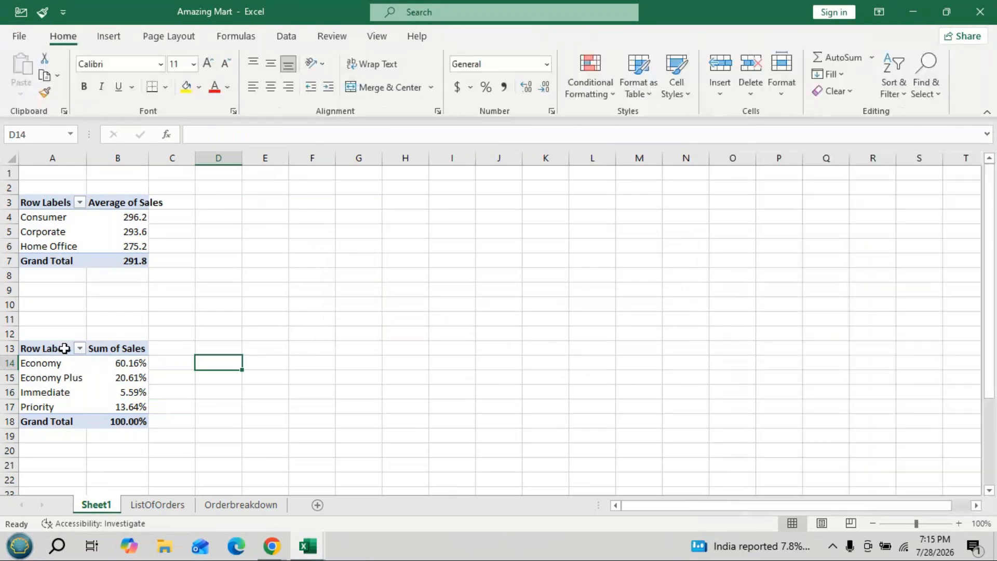
pyautogui.doubleClick(132, 378)
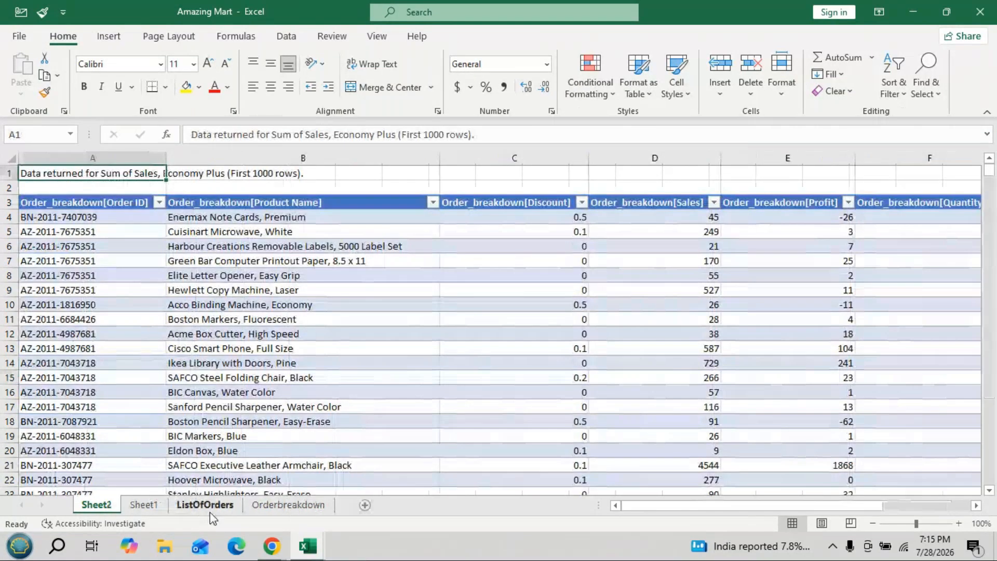
pyautogui.click(134, 503)
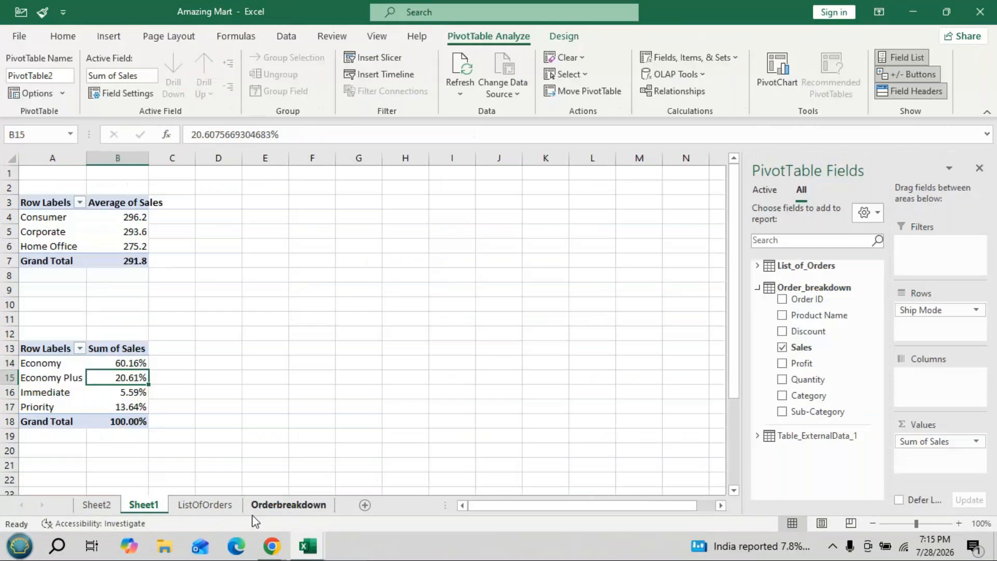
pyautogui.click(205, 504)
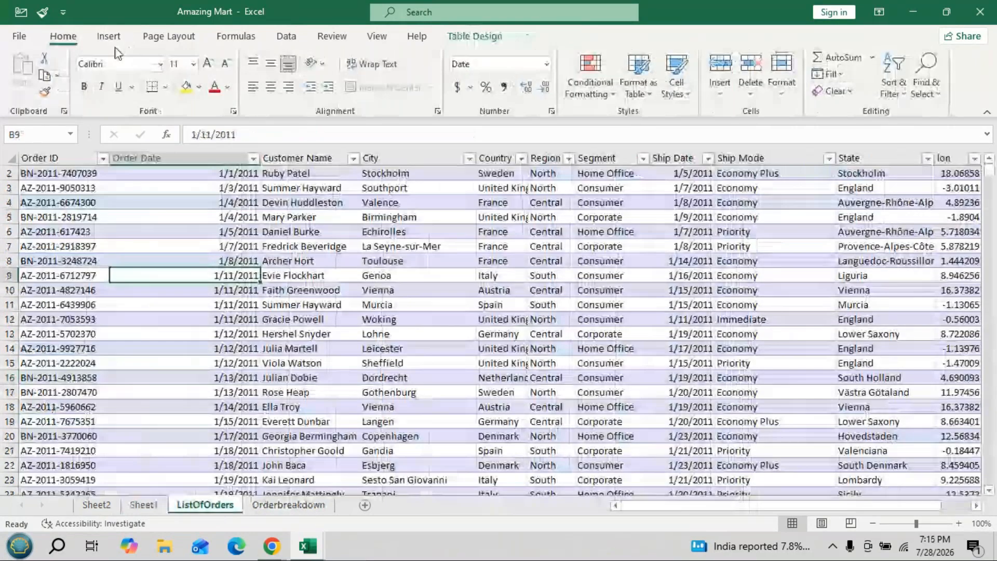
pyautogui.click(108, 36)
pyautogui.click(27, 70)
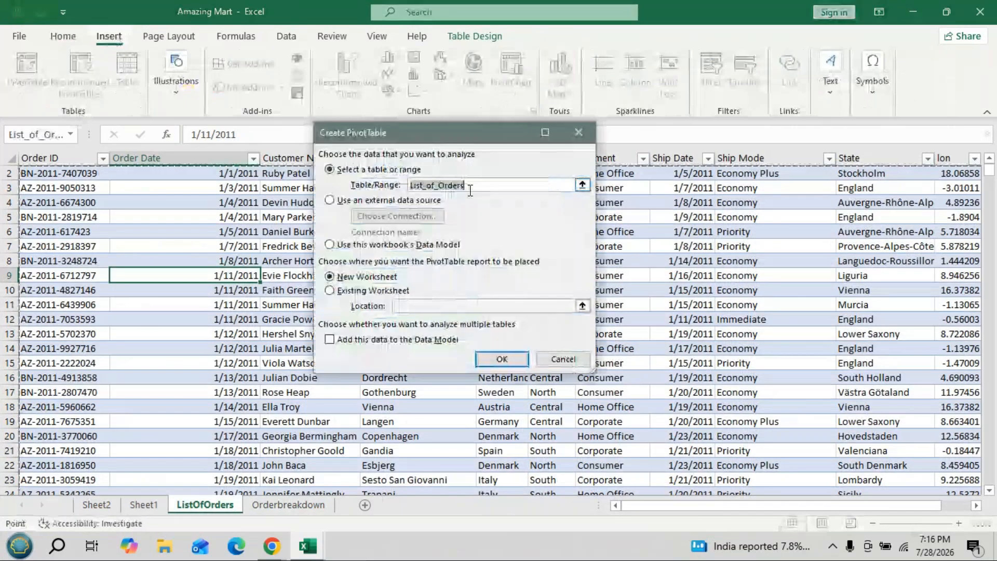
pyautogui.click(331, 290)
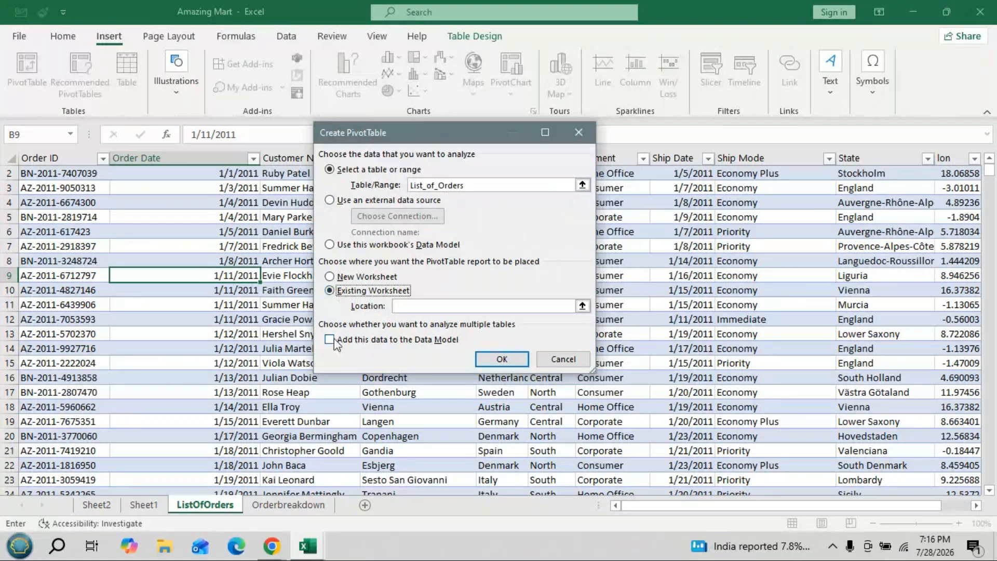
pyautogui.click(330, 340)
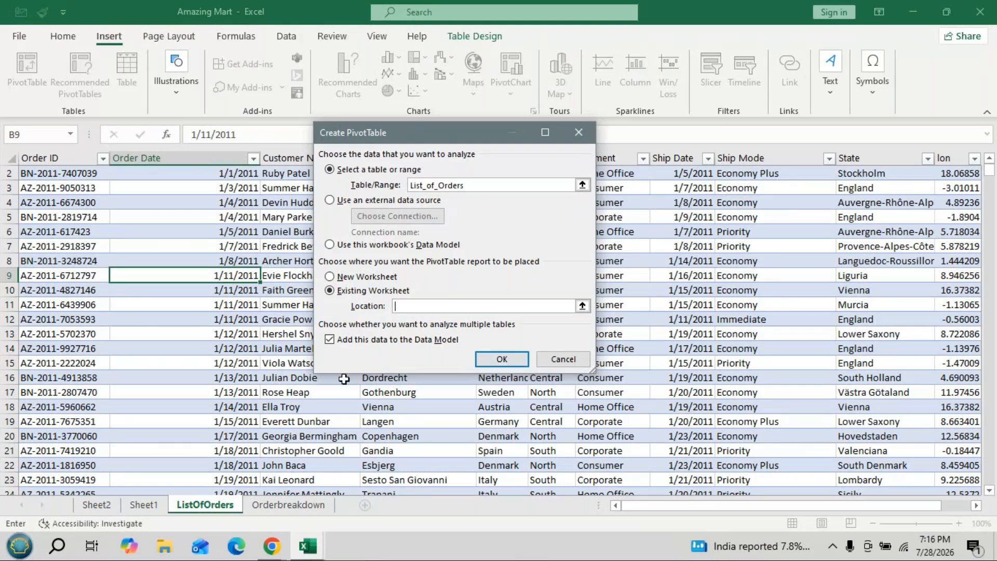
pyautogui.click(146, 505)
pyautogui.scroll(-4, 160, 445)
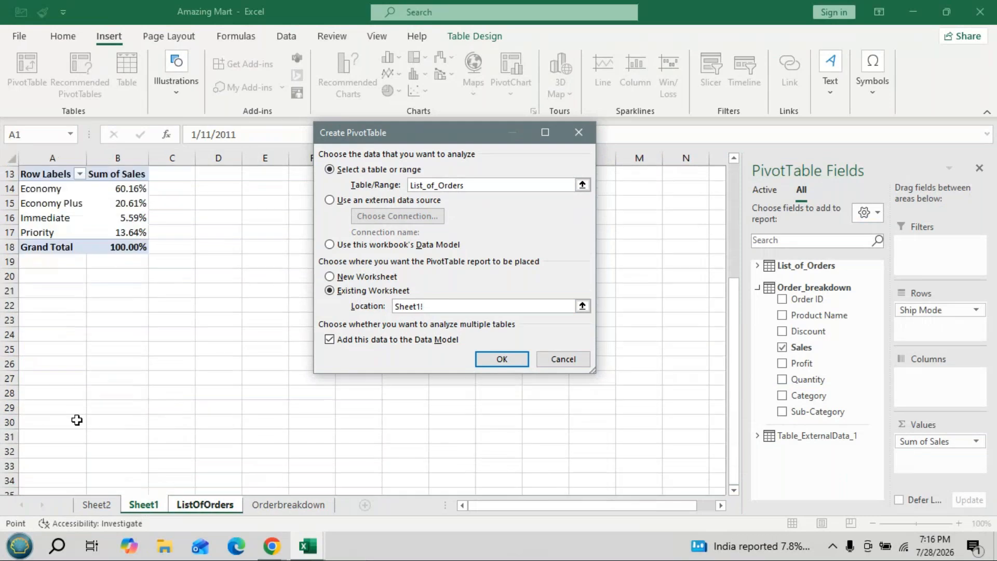
pyautogui.click(44, 335)
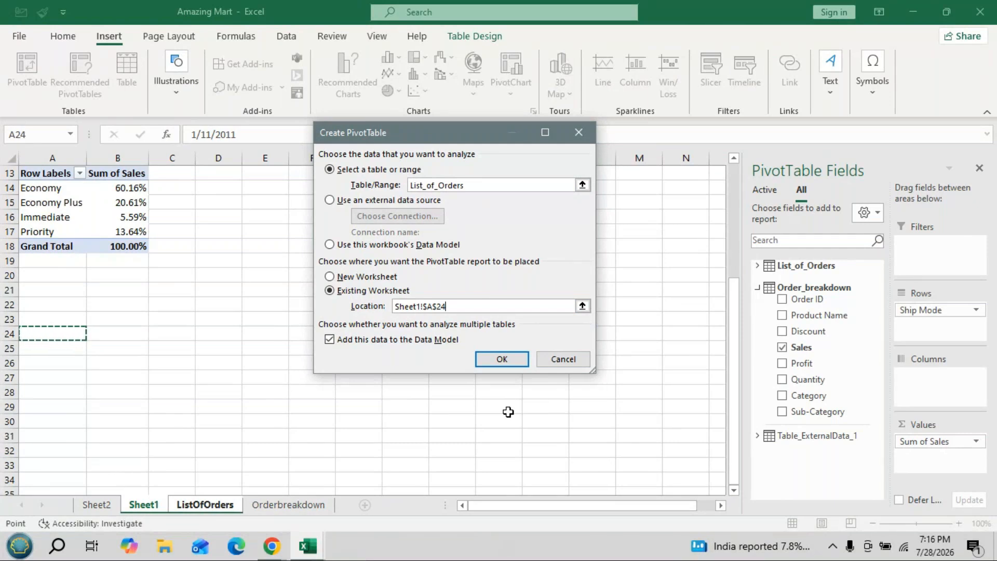
pyautogui.click(578, 133)
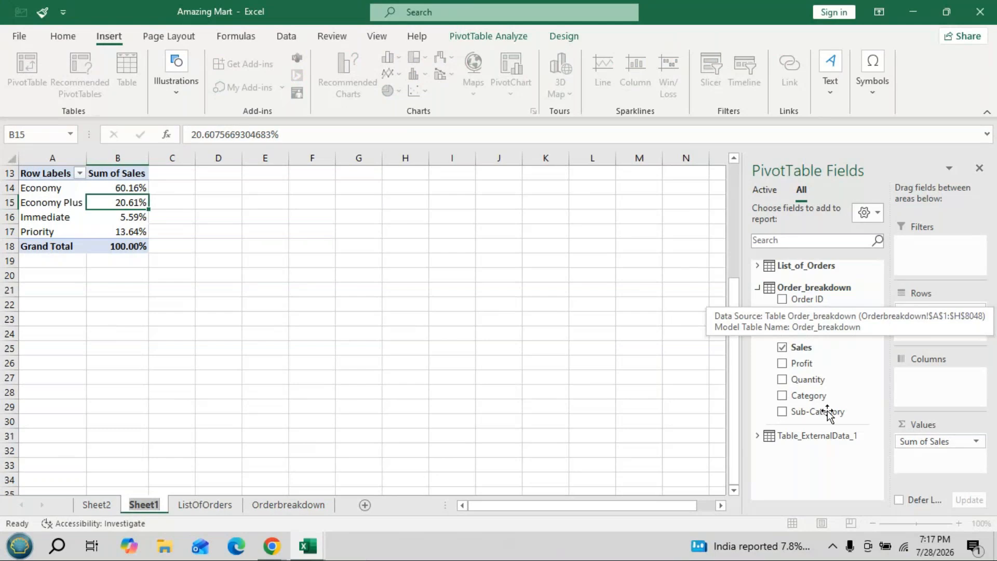
# - Inspect the fields of Table_ExternalData_1 in the ship mode pivot table's field list
pyautogui.click(829, 435)
pyautogui.rightClick(760, 370)
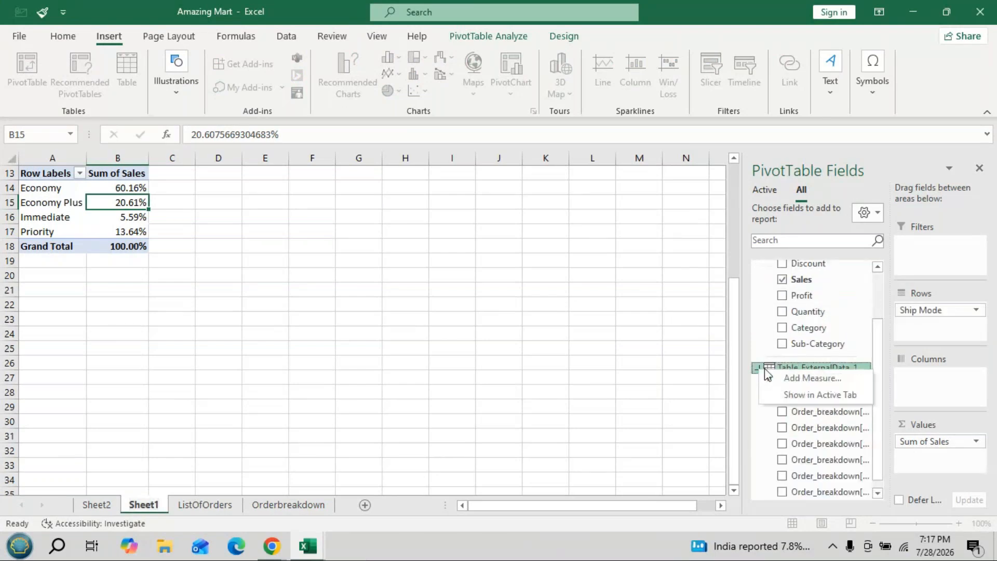
pyautogui.click(786, 364)
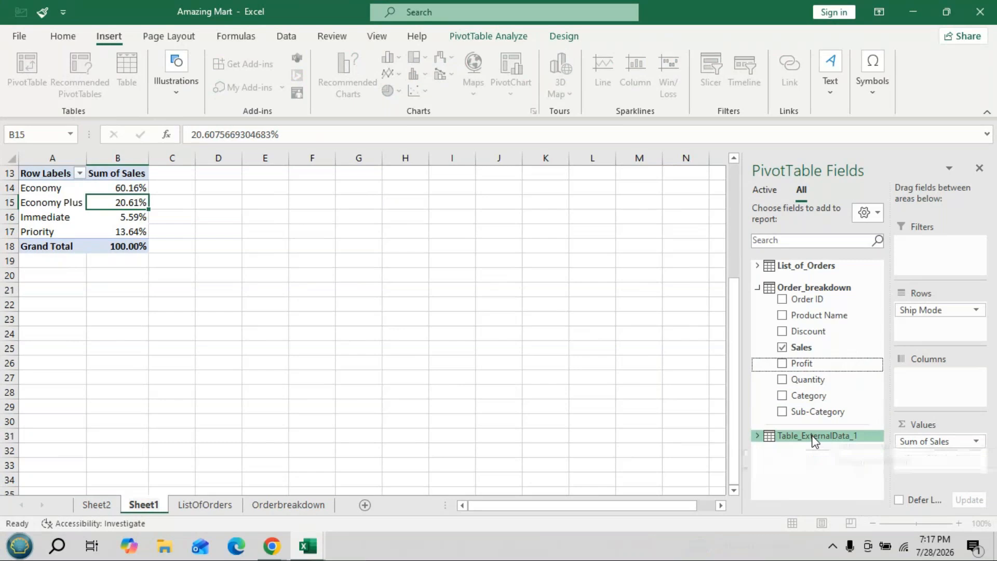
pyautogui.click(757, 435)
pyautogui.click(757, 368)
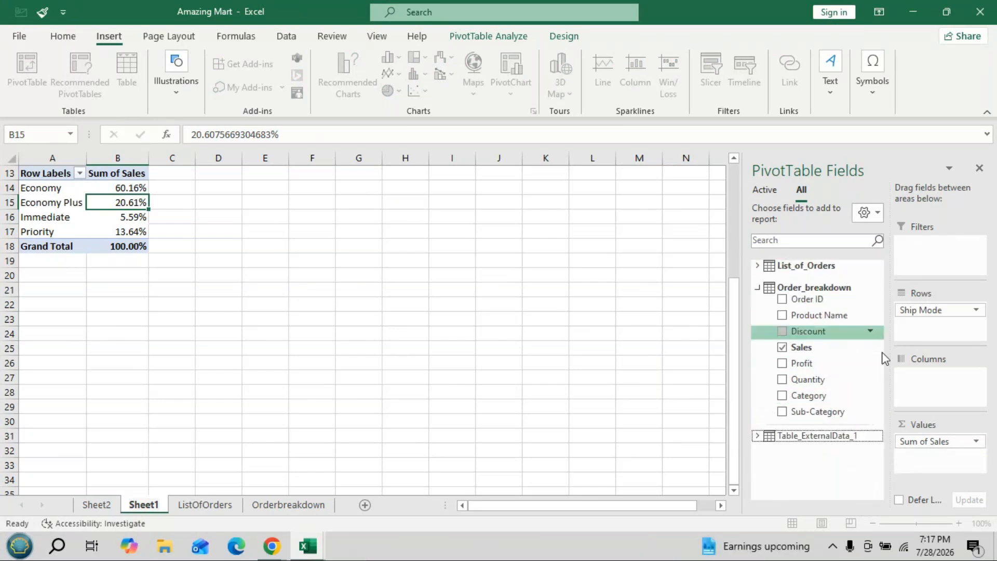
pyautogui.click(870, 434)
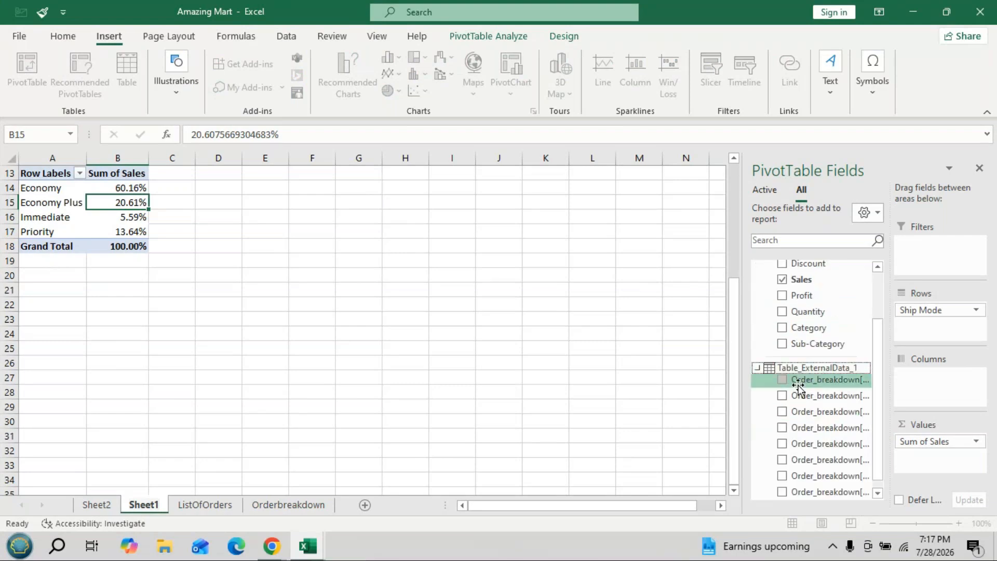
# - Add the Order ID field of Table_ExternalData_1 to the ship mode pivot table's rows and collapse that table's field list
pyautogui.click(797, 381)
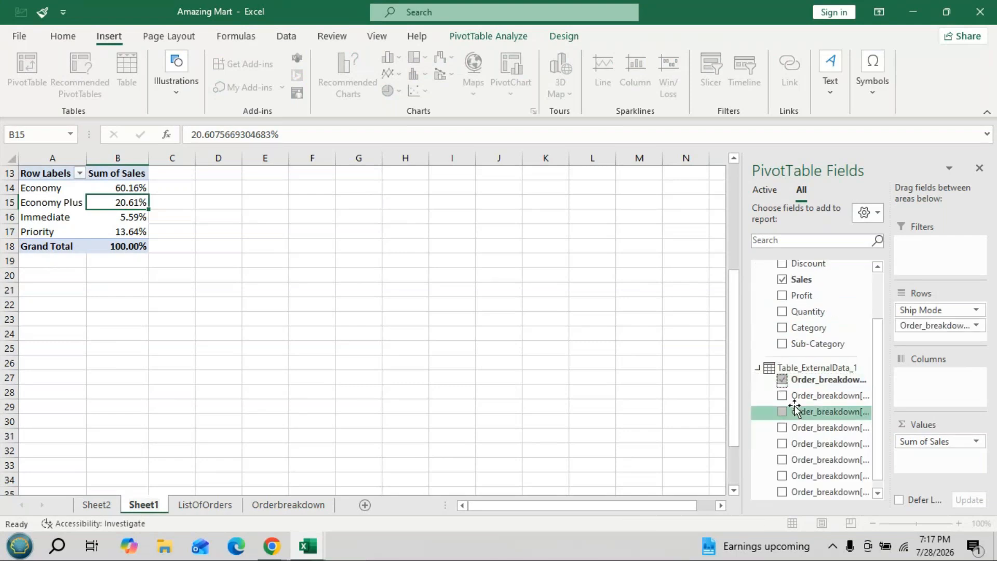
pyautogui.click(789, 282)
pyautogui.click(670, 232)
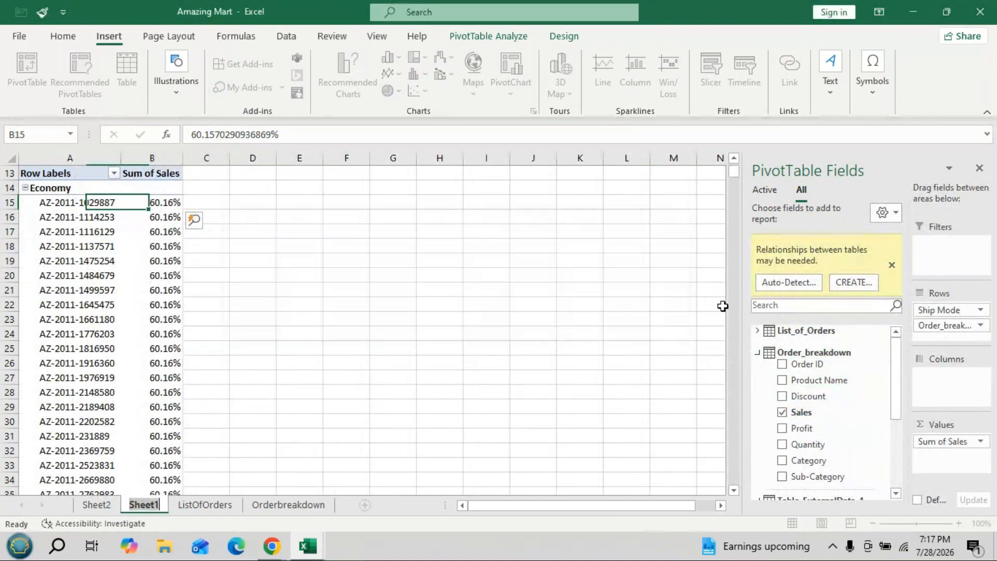
pyautogui.scroll(-1, 851, 396)
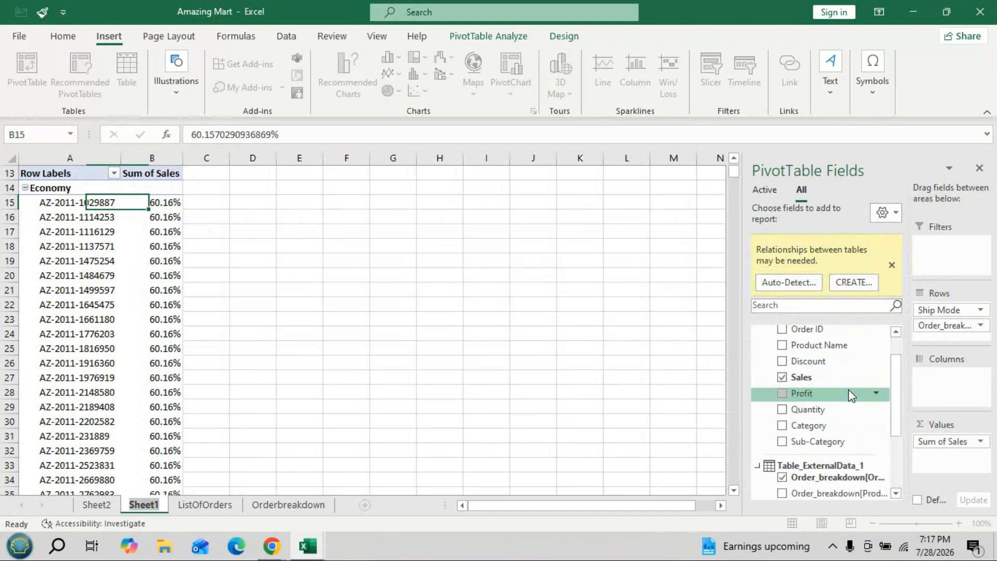
pyautogui.scroll(-1, 850, 396)
pyautogui.click(757, 431)
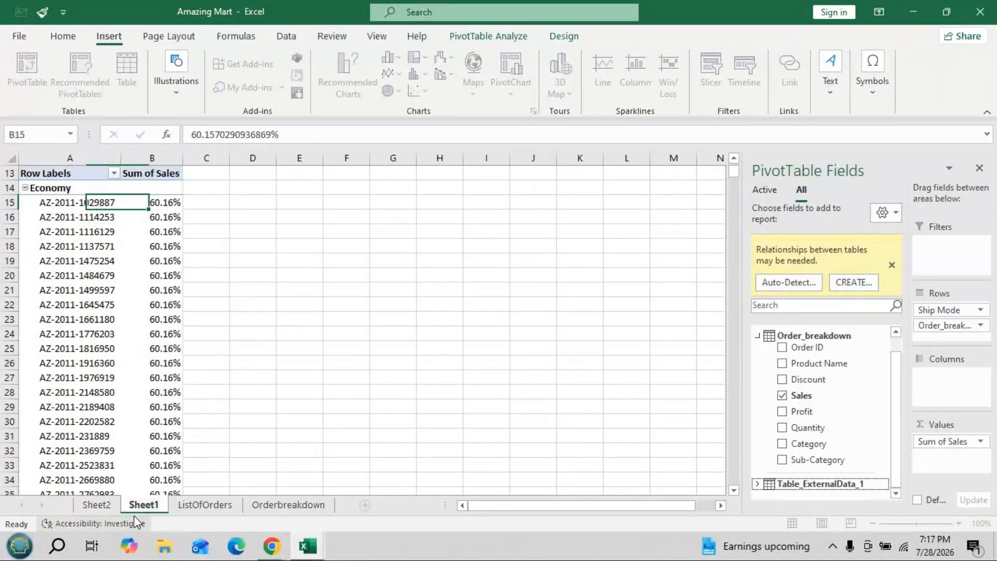
pyautogui.click(305, 352)
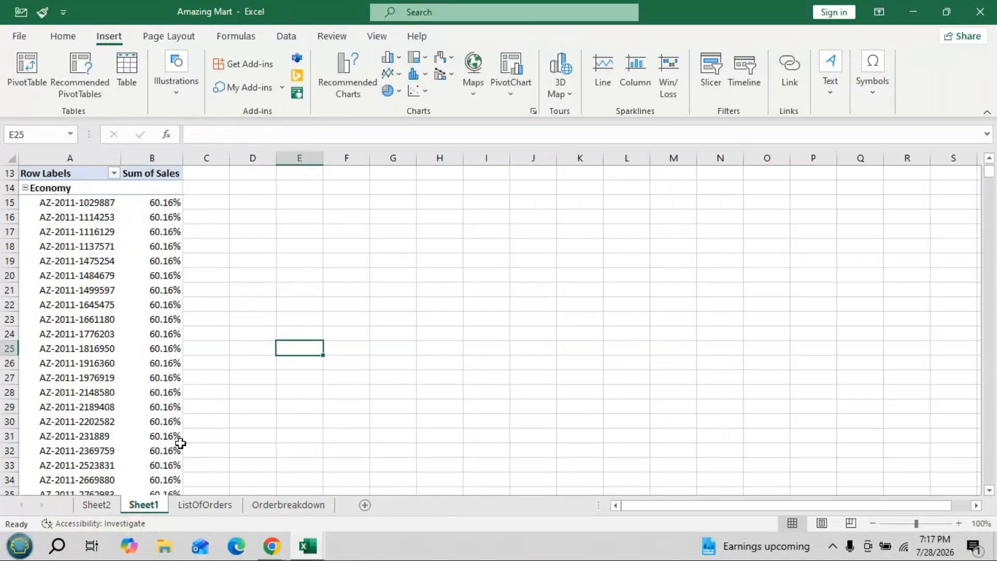
# - Check the ListOfOrders sheet and Sheet1, and close the Amazing Mart workbook
pyautogui.click(205, 505)
pyautogui.click(143, 505)
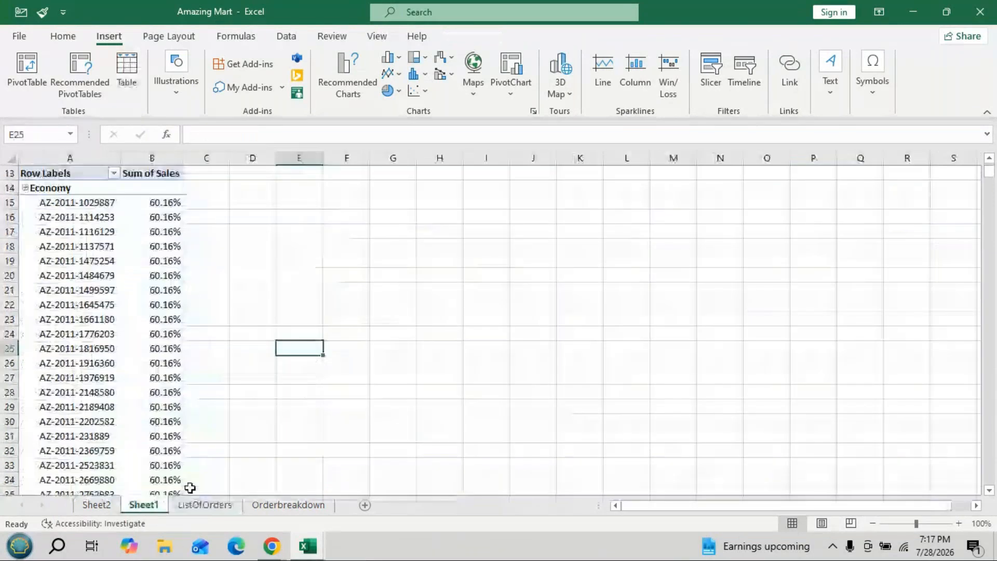
pyautogui.click(979, 12)
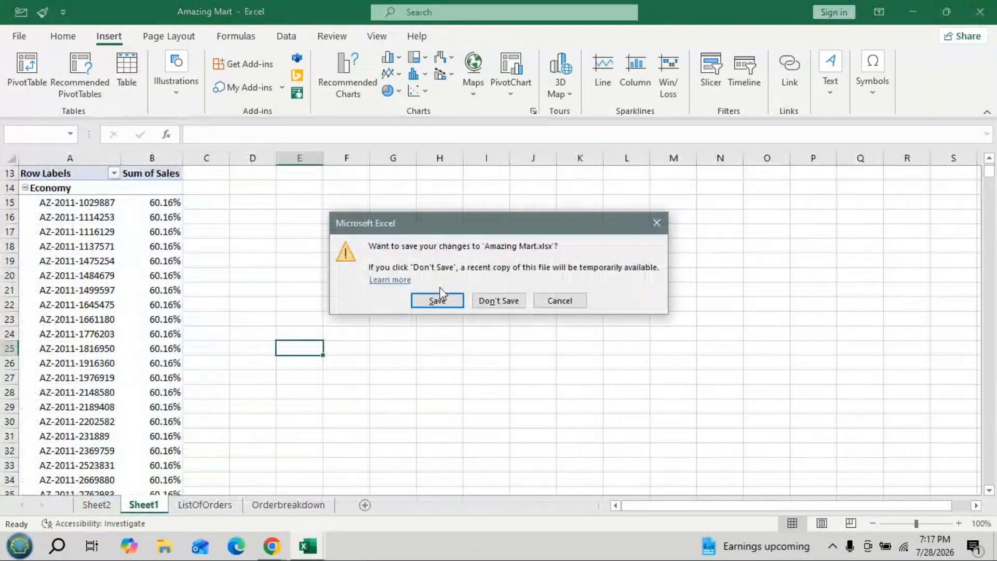
pyautogui.click(438, 299)
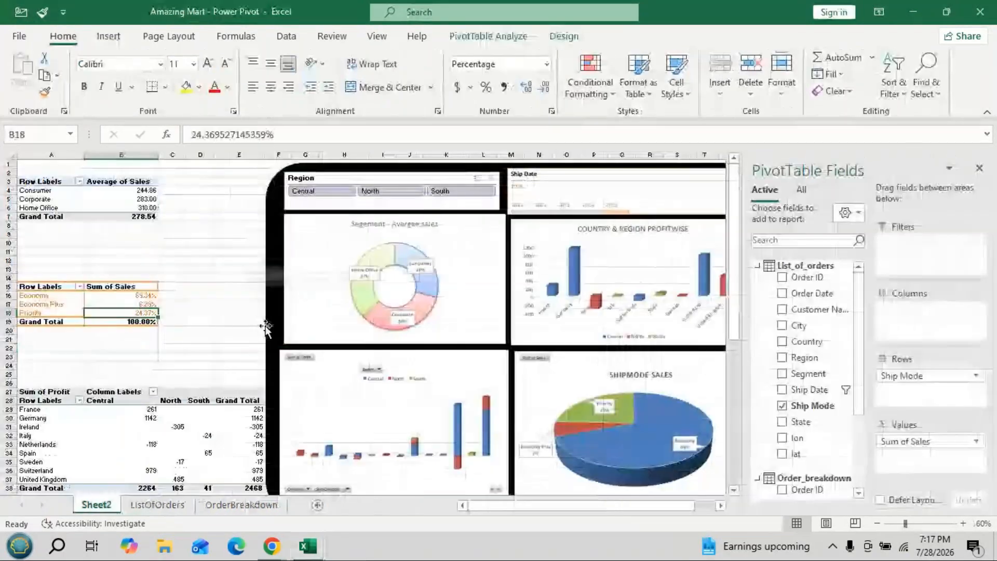
# - Minimise the Amazing Mart - Power Pivot workbook and open the unformatted Amazing Mart workbook from File Explorer
pyautogui.click(906, 8)
pyautogui.press('super+e')
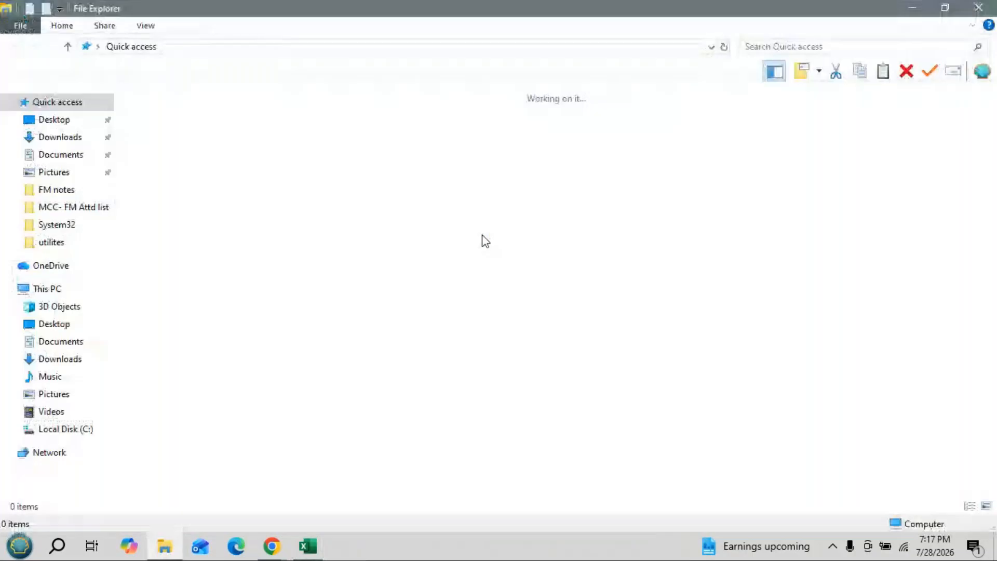
pyautogui.doubleClick(207, 264)
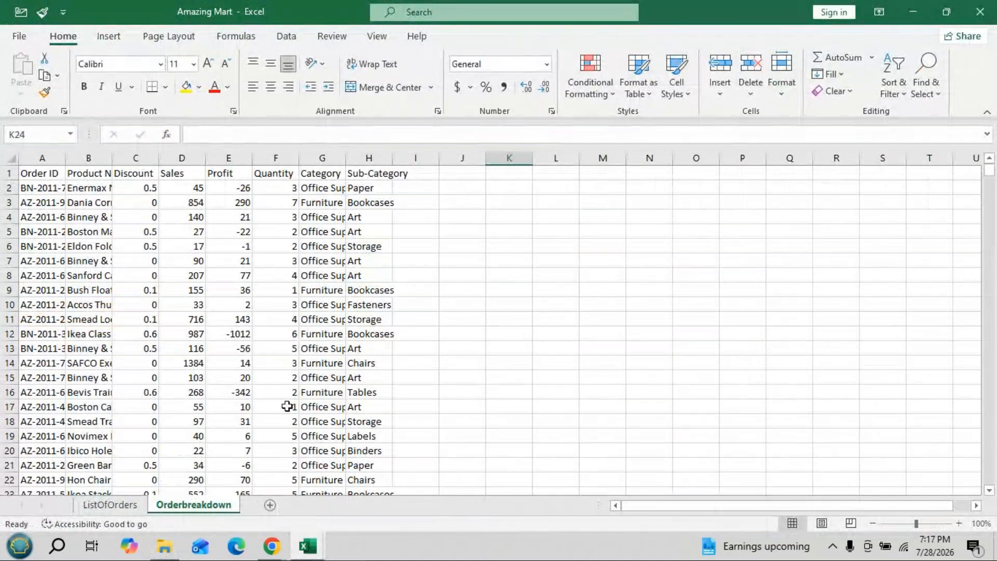
# - Convert the data on the ListOfOrders sheet into a table with headers, named List_Of_orders
pyautogui.click(110, 504)
pyautogui.moveTo(238, 342); pyautogui.dragTo(311, 320)
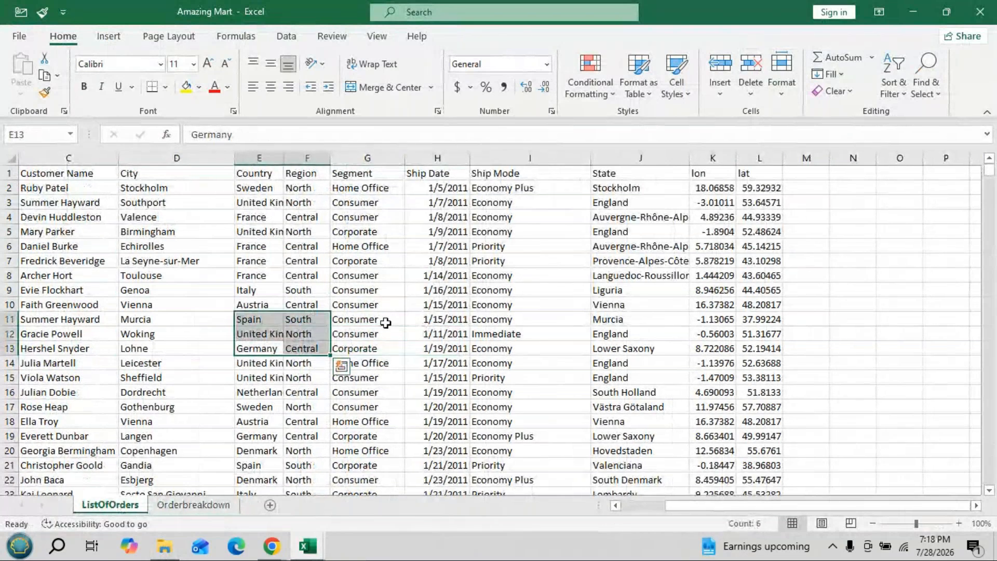
pyautogui.click(385, 322)
pyautogui.moveTo(831, 509); pyautogui.dragTo(831, 509)
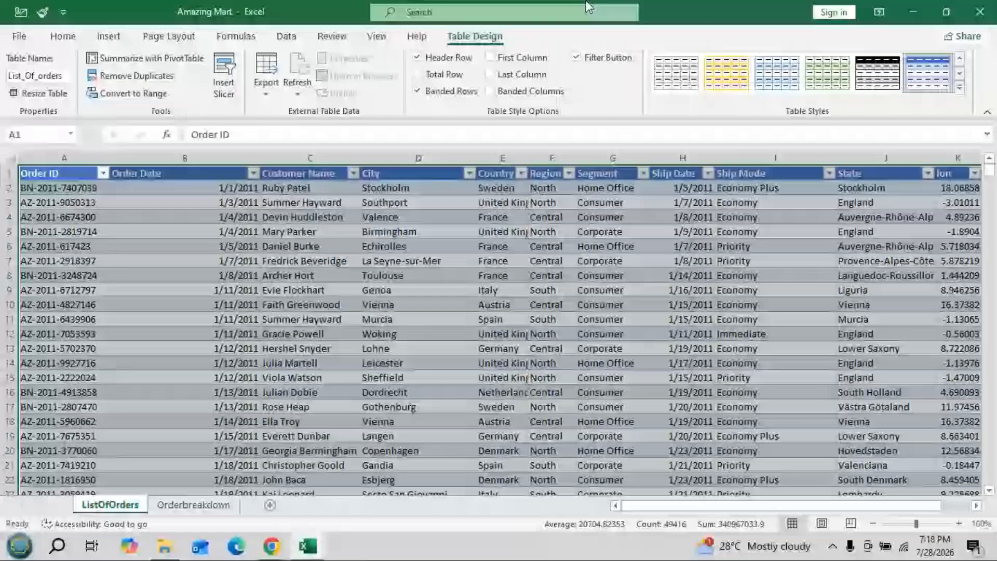
# - Switch to the Orderbreakdown sheet and select its whole data range
pyautogui.hotkey('ctrl', 'pagedown')
pyautogui.click(75, 361)
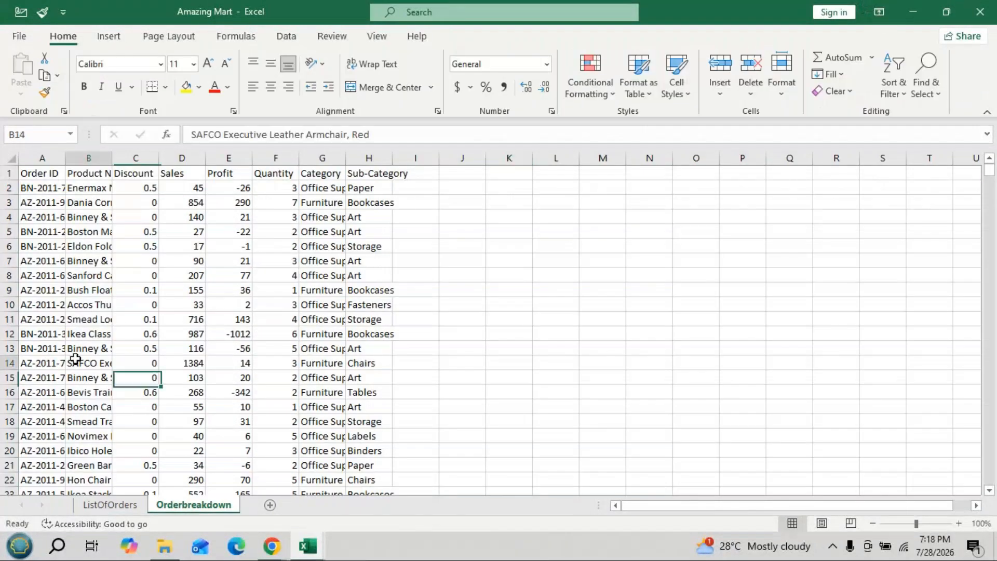
pyautogui.hotkey('ctrl', 'a')
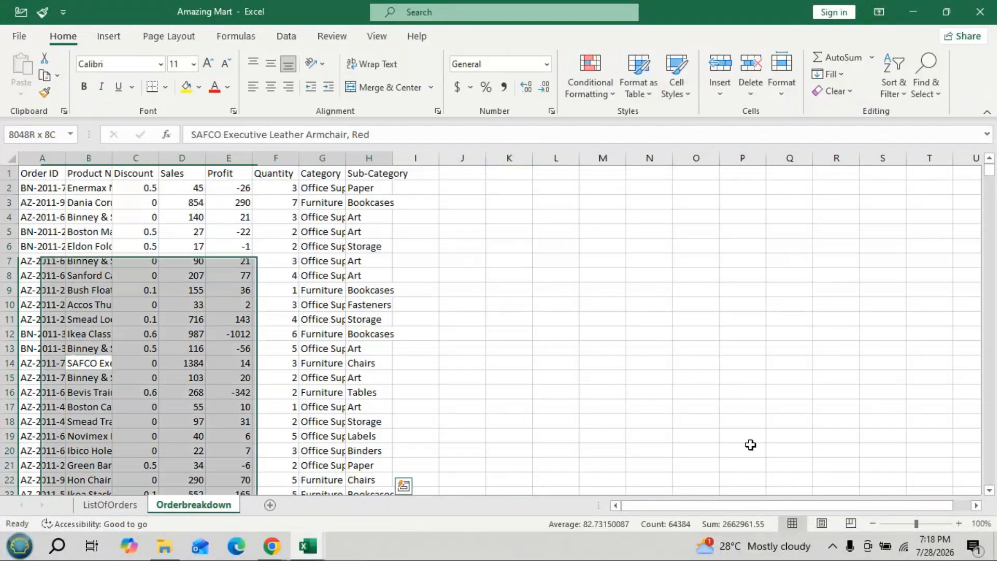
pyautogui.write('t')
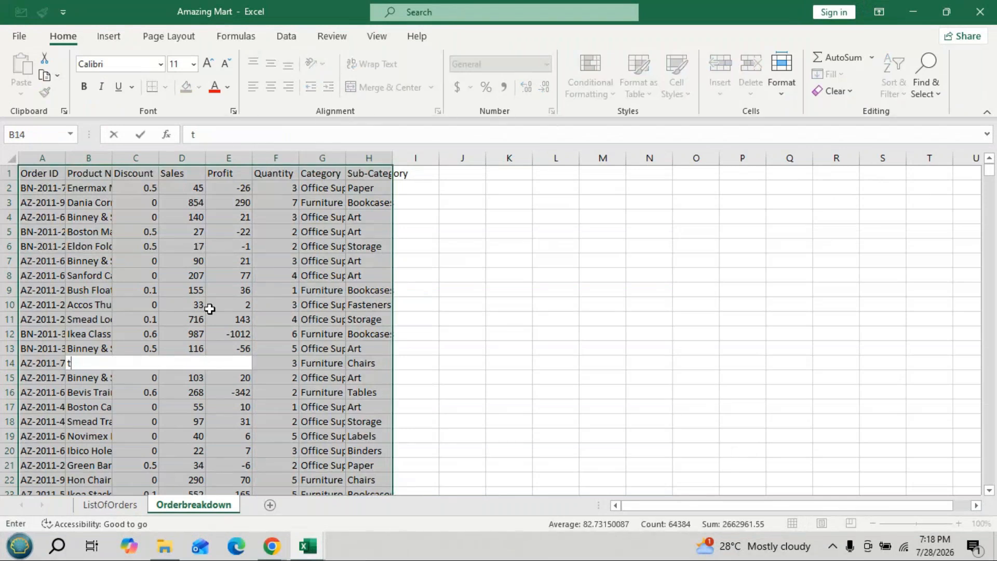
pyautogui.click(209, 308)
pyautogui.hotkey('ctrl', 'z')
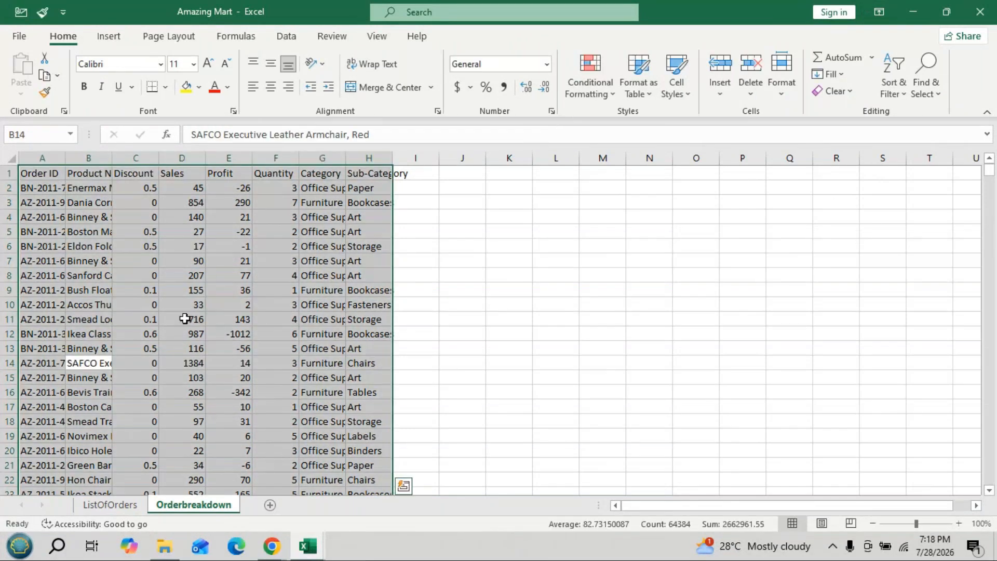
pyautogui.hotkey('ctrl', 'q')
pyautogui.press('Escape')
# - Convert the data on the Orderbreakdown sheet into a table with headers, named Order_breakdown
pyautogui.click(543, 213)
pyautogui.click(209, 309)
pyautogui.hotkey('ctrl', 'a')
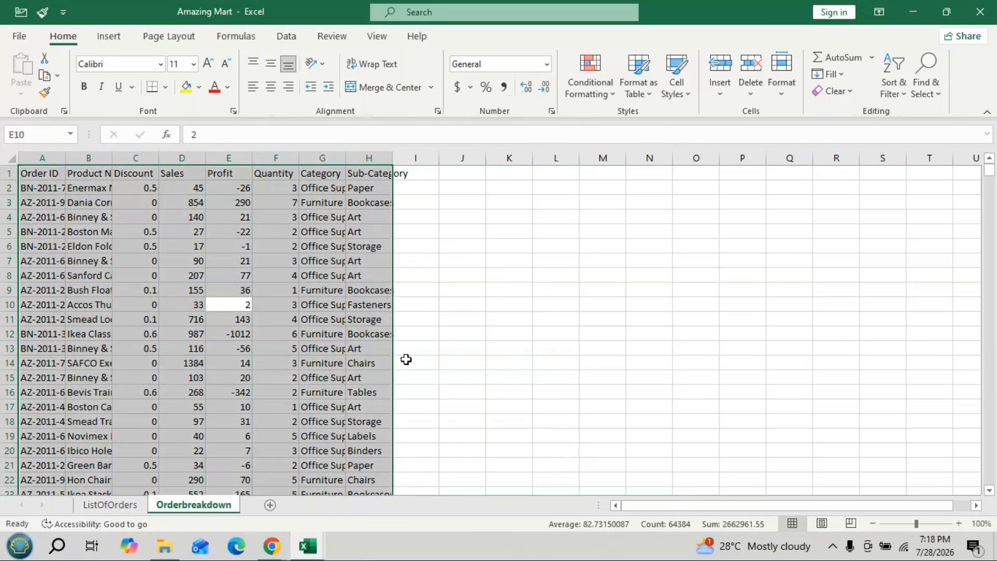
pyautogui.hotkey('ctrl', 't')
pyautogui.click(447, 288)
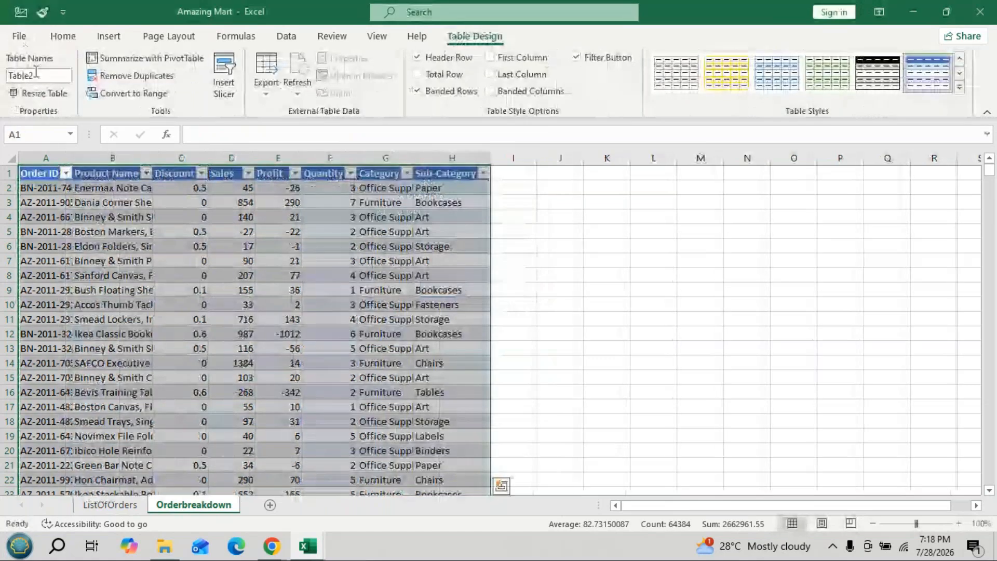
pyautogui.click(36, 72)
pyautogui.write('Ord')
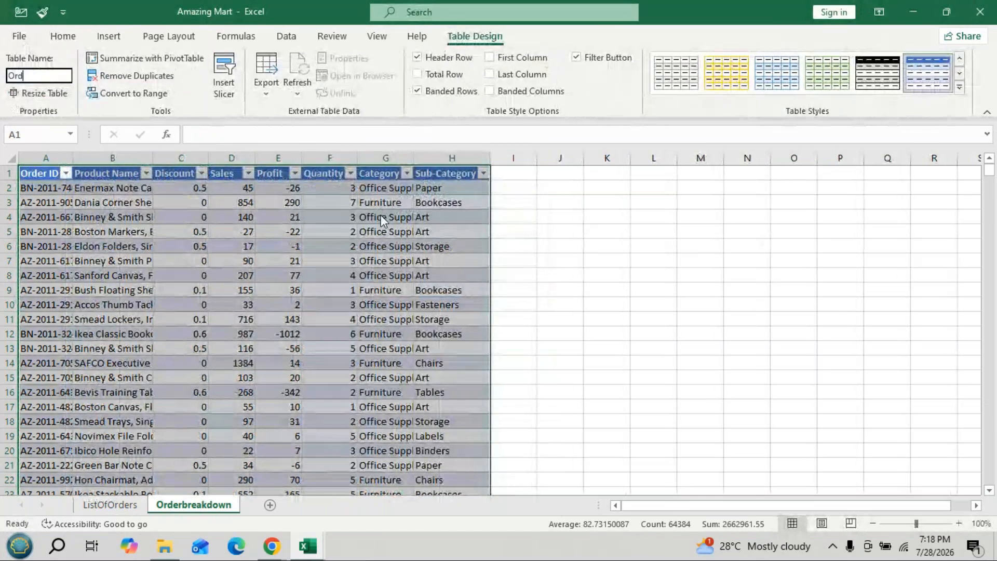
pyautogui.write('er_breakdown')
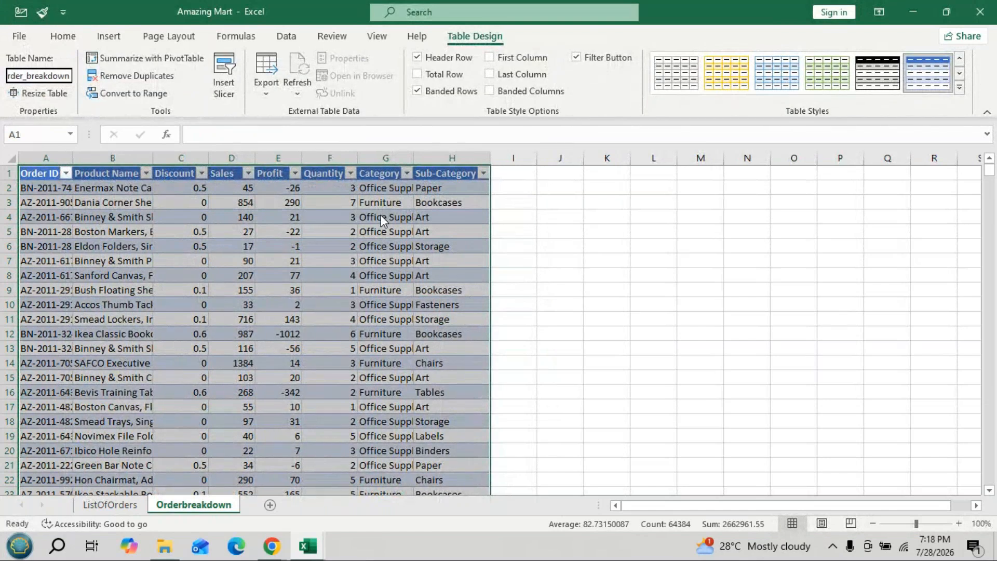
pyautogui.press('Return')
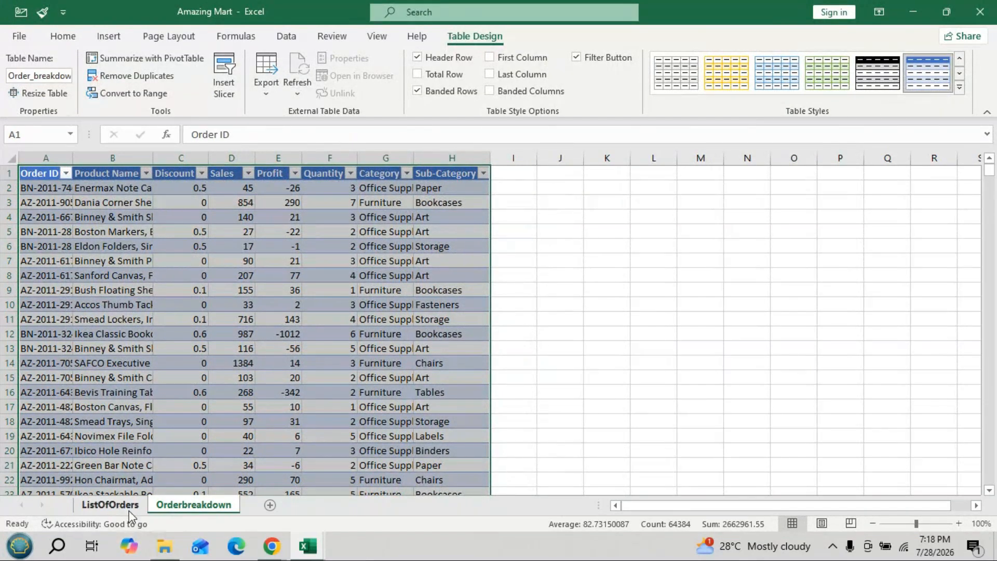
# - Insert a pivot table from the List_Of_orders table on a new worksheet, adding its data to the Data Model
pyautogui.click(129, 511)
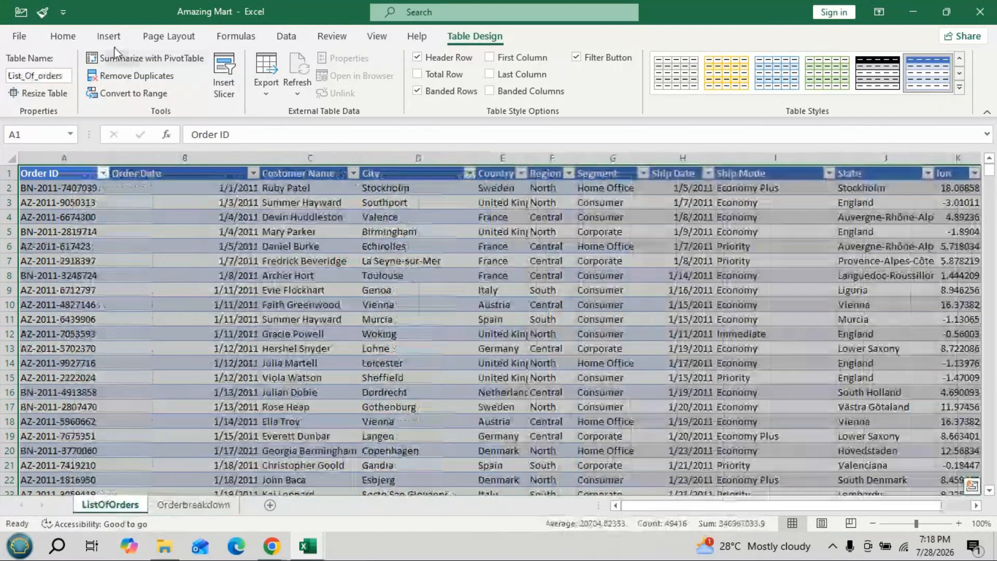
pyautogui.click(108, 36)
pyautogui.click(29, 70)
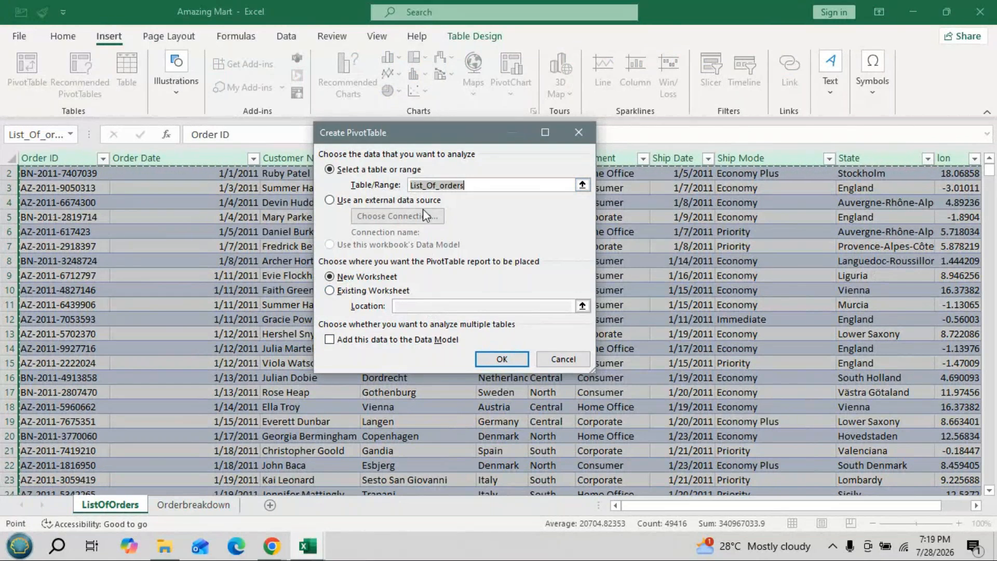
pyautogui.click(330, 340)
pyautogui.click(523, 357)
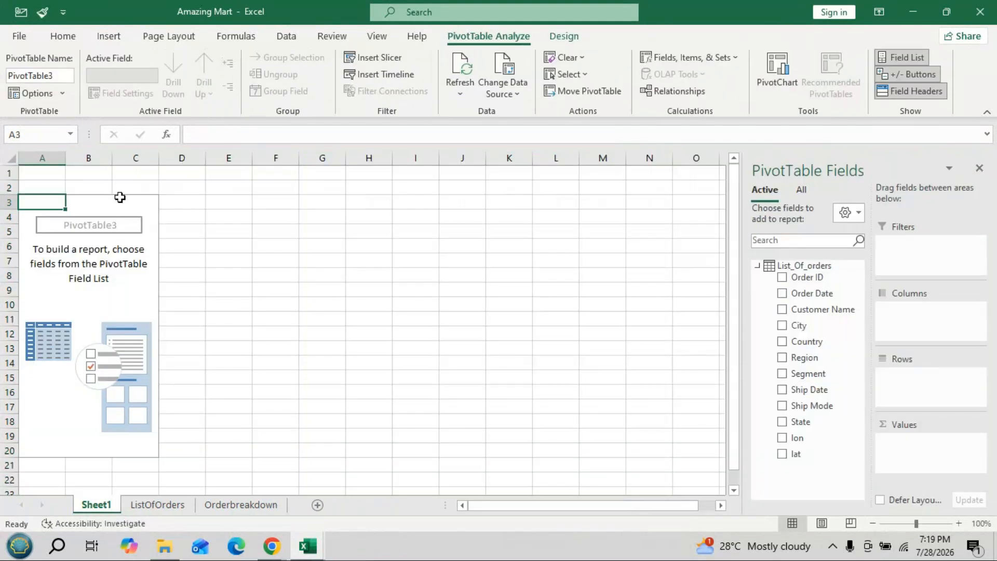
# - Build the pivot table with Segment from List_Of_orders as rows and Sales from Order_breakdown as values
pyautogui.click(758, 267)
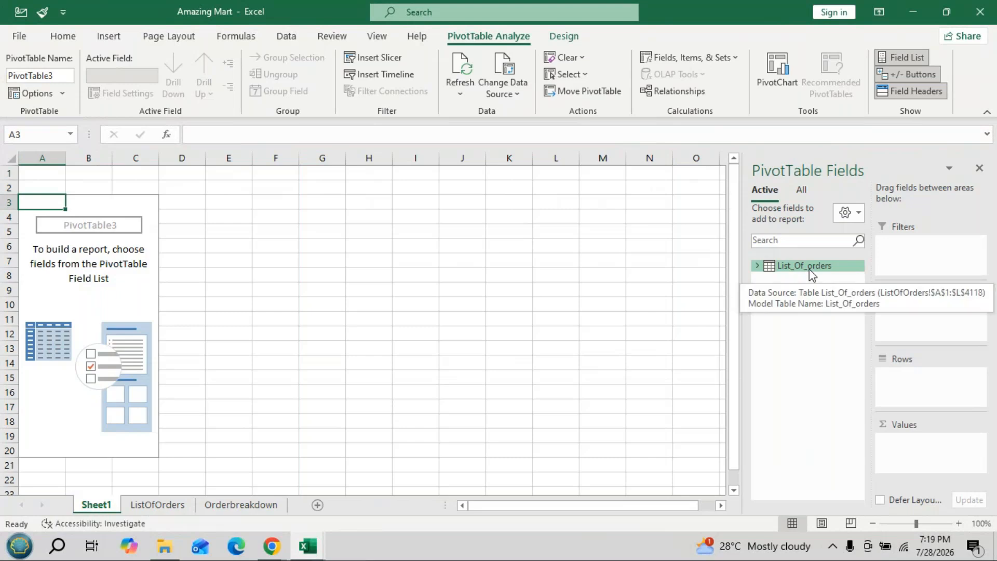
pyautogui.click(801, 189)
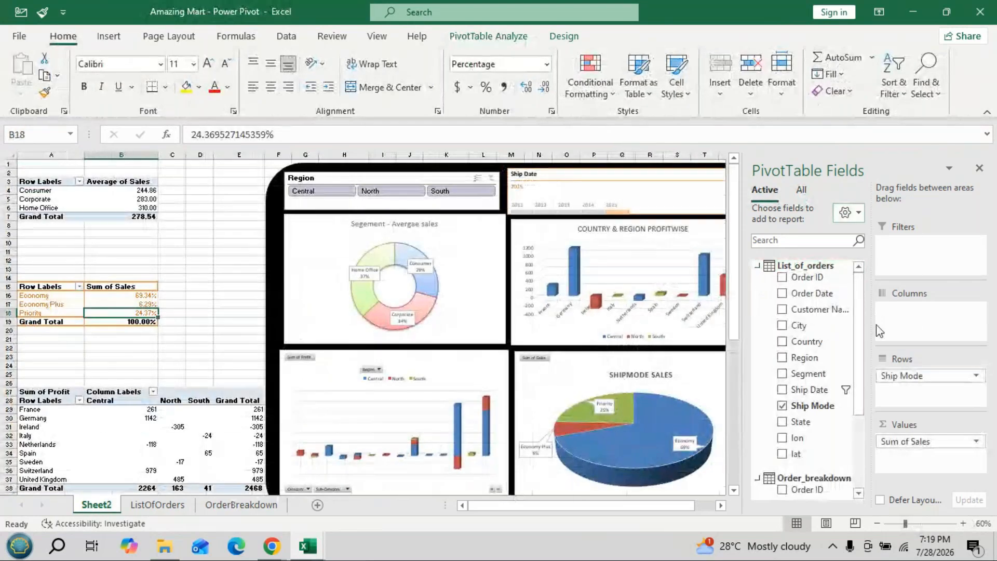
pyautogui.click(757, 265)
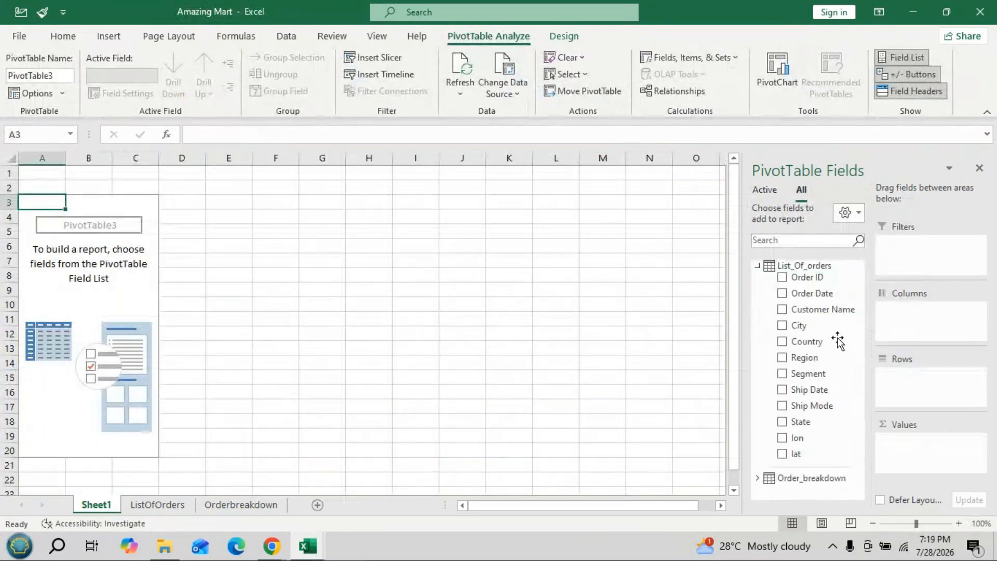
pyautogui.moveTo(812, 373); pyautogui.dragTo(906, 374)
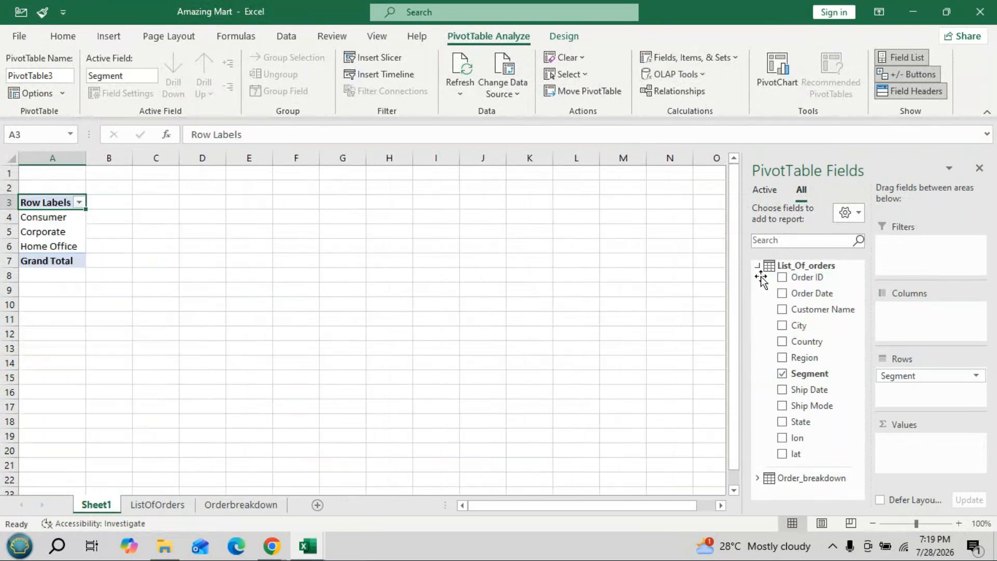
pyautogui.click(758, 266)
pyautogui.click(758, 287)
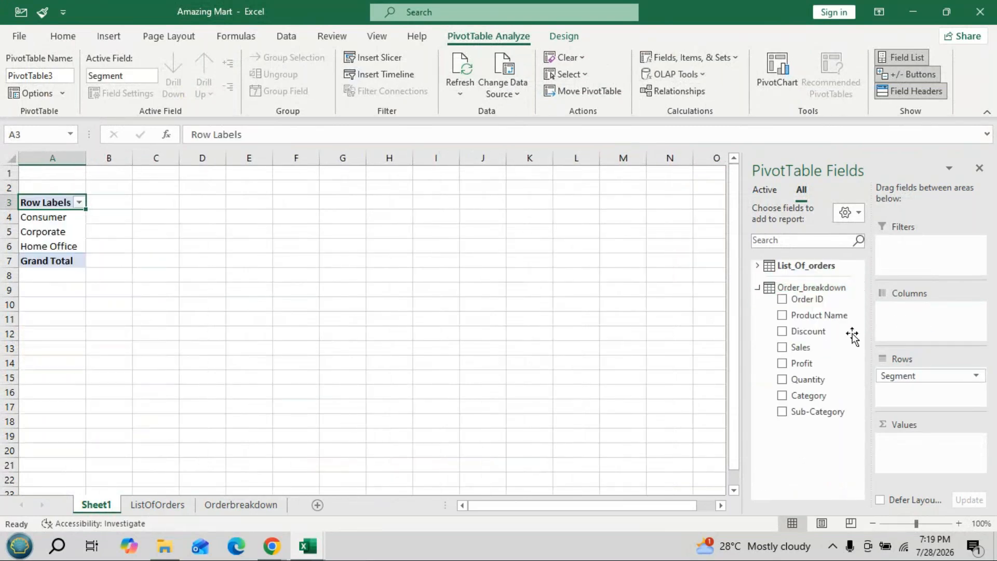
pyautogui.moveTo(814, 355); pyautogui.dragTo(881, 420)
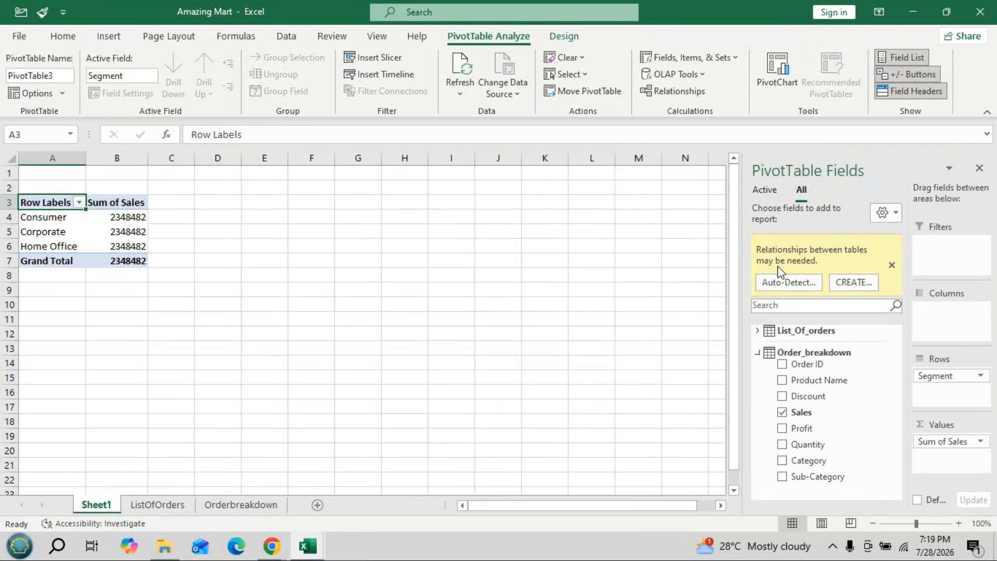
# - Create a relationship between the List_Of_orders and Order_breakdown Data Model tables, using Order ID as the column in both
pyautogui.click(853, 282)
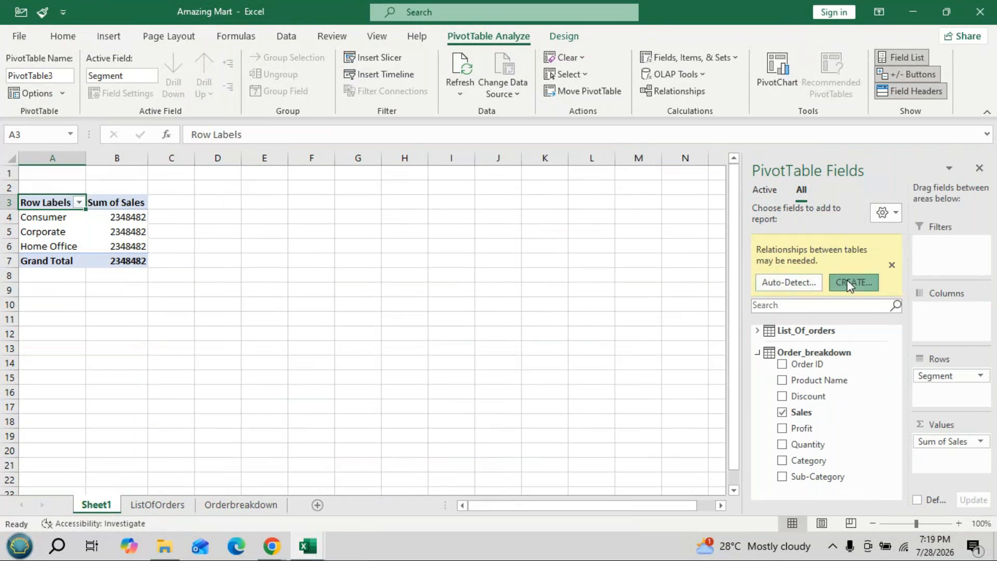
pyautogui.click(447, 260)
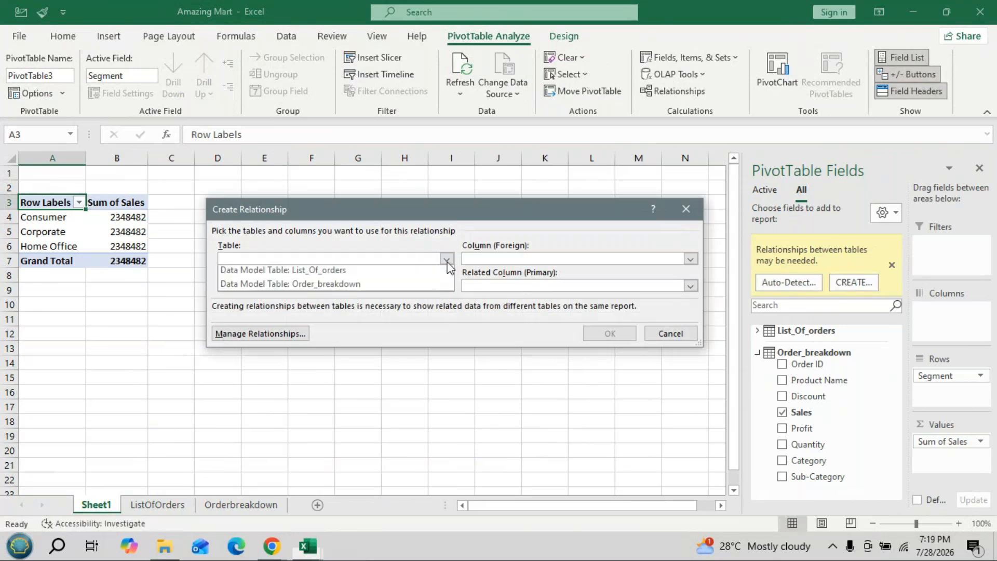
pyautogui.click(348, 275)
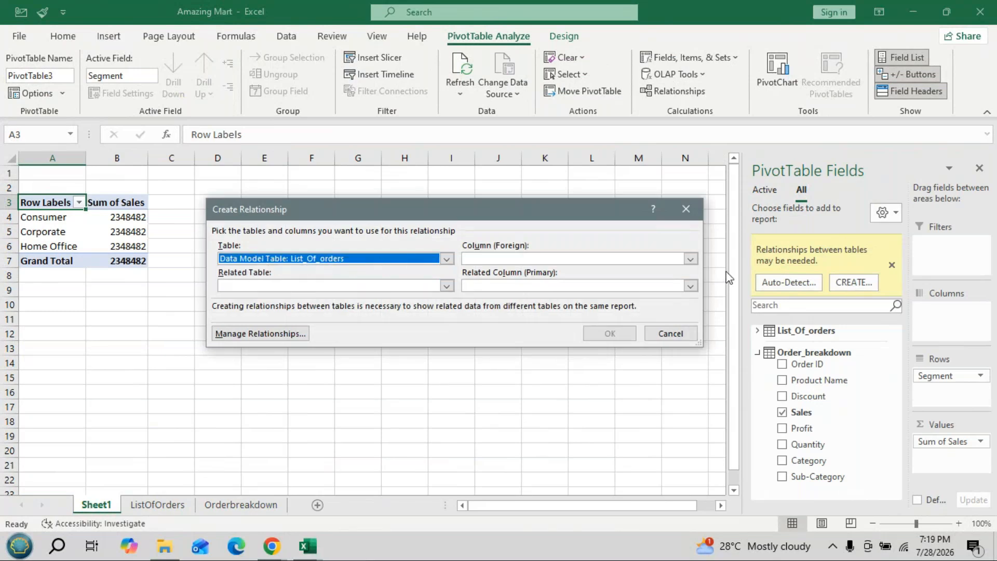
pyautogui.click(691, 259)
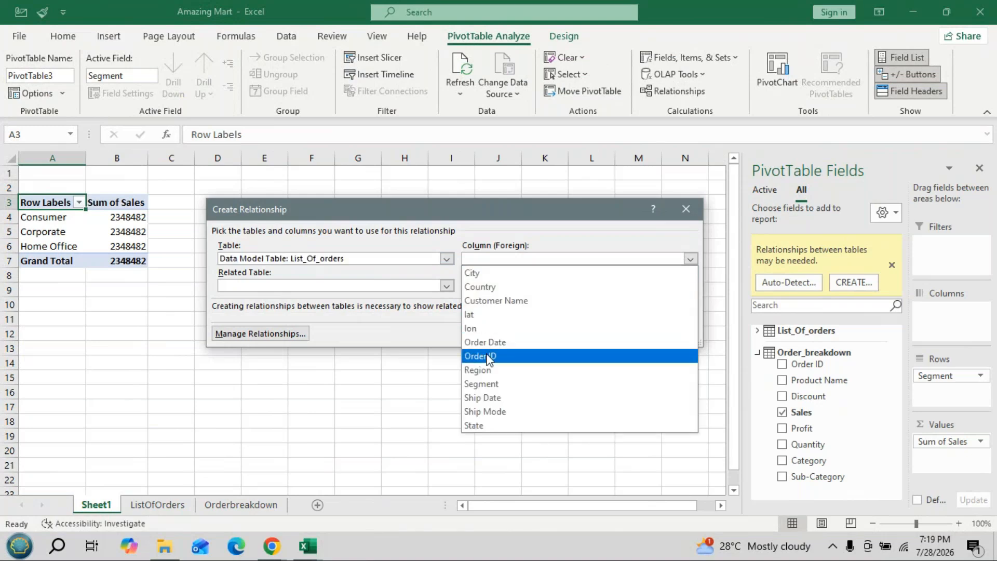
pyautogui.click(483, 352)
pyautogui.click(447, 286)
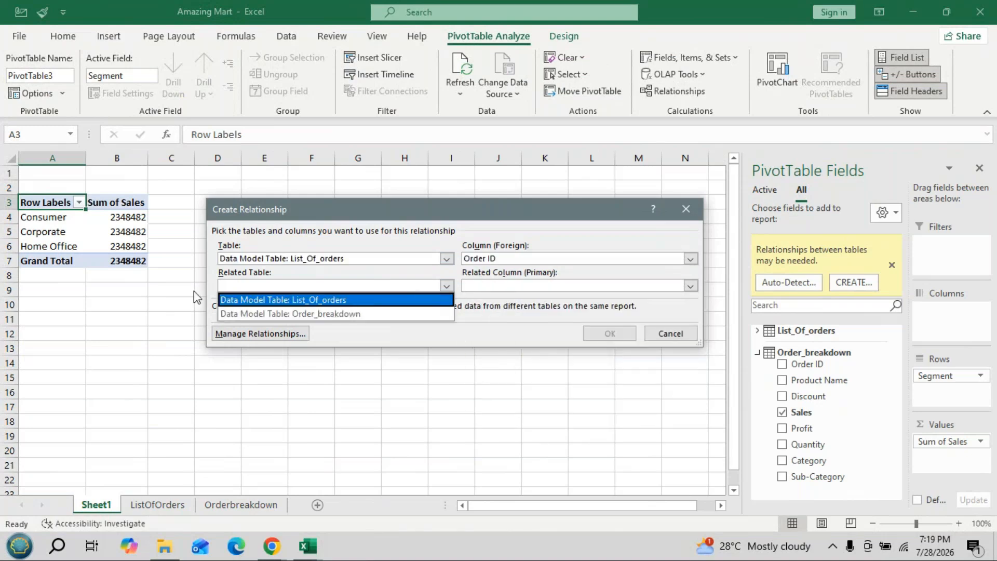
pyautogui.click(329, 315)
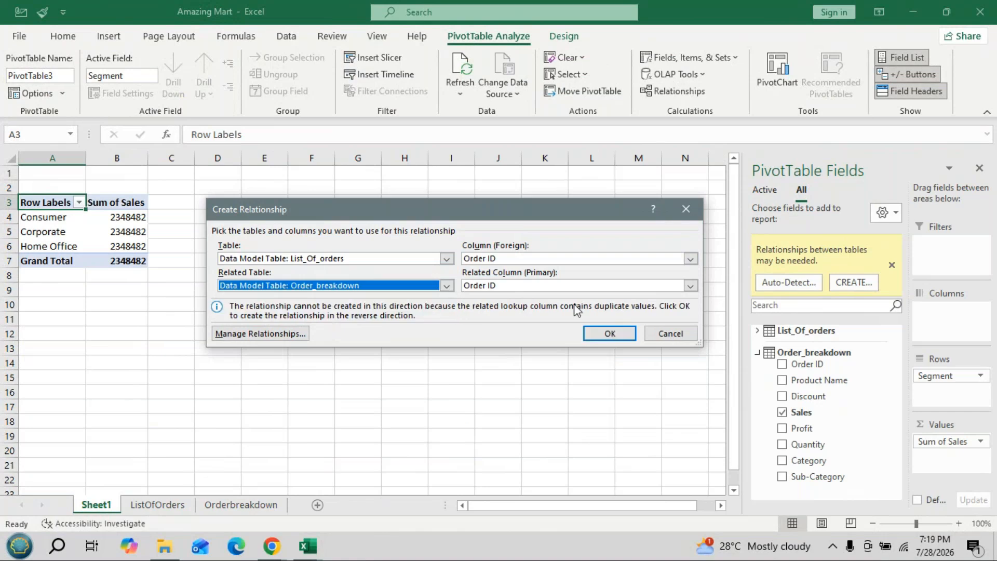
pyautogui.click(627, 333)
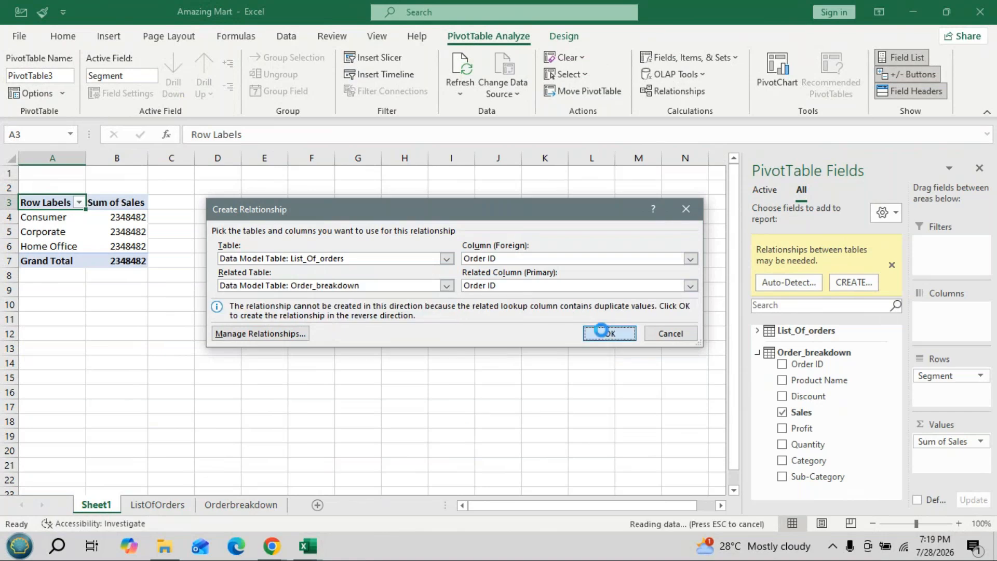
# - Summarise the pivot table's Sales values by Average instead of Sum
pyautogui.click(926, 441)
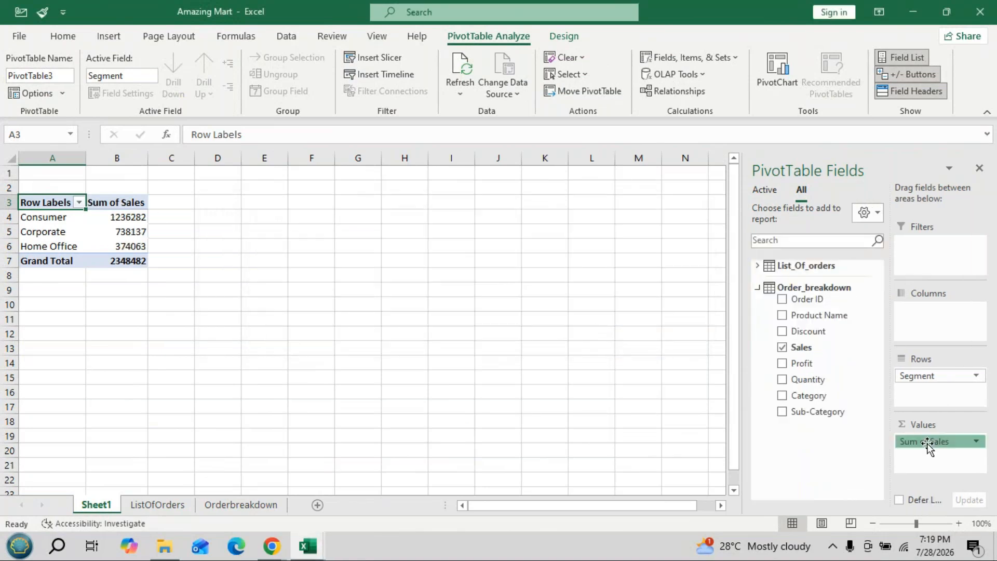
pyautogui.click(928, 424)
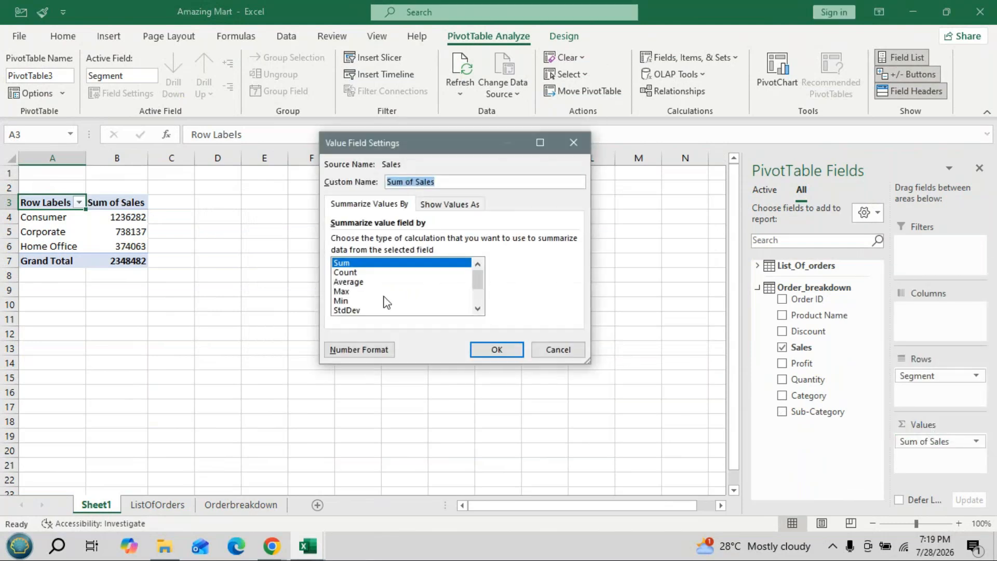
pyautogui.click(382, 283)
pyautogui.click(496, 351)
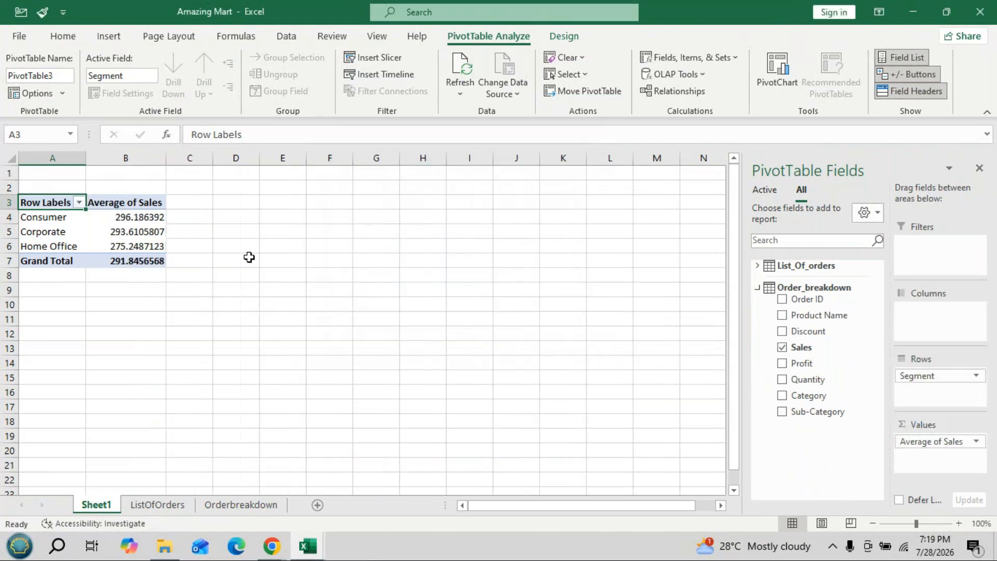
# - Format the average sales values in B4:B7, including the grand total, to one decimal place
pyautogui.click(158, 214)
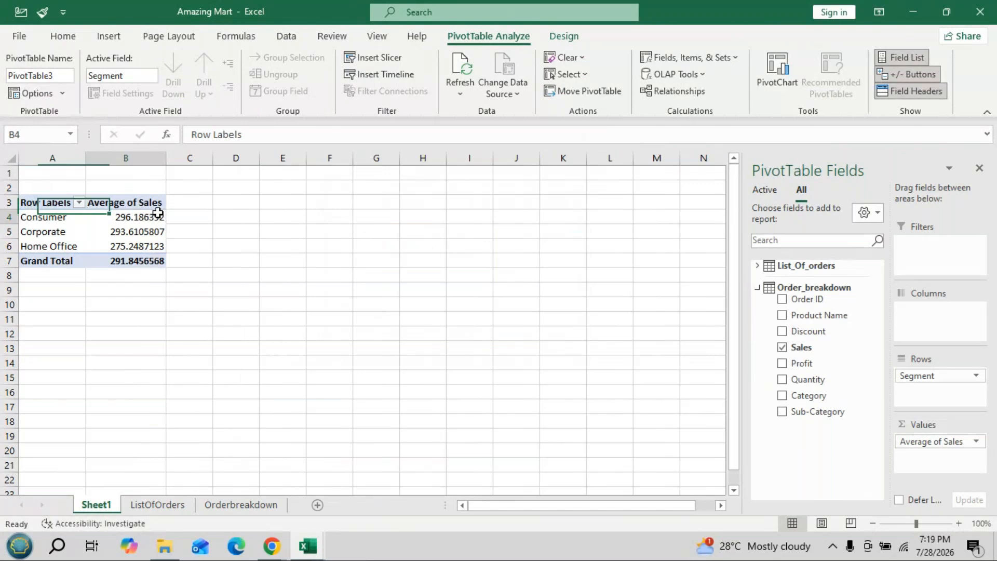
pyautogui.moveTo(157, 214); pyautogui.dragTo(150, 261)
pyautogui.click(61, 36)
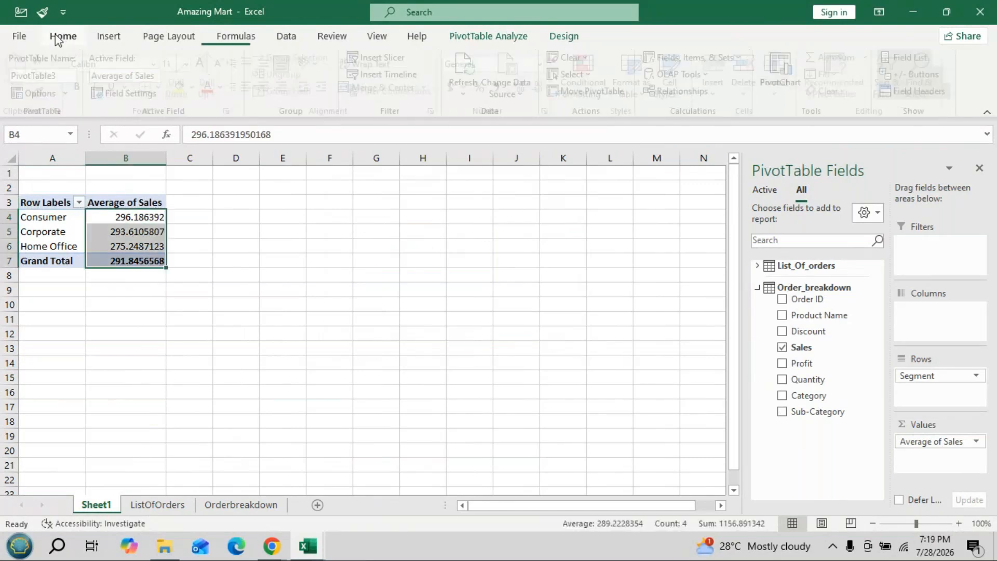
pyautogui.click(544, 86)
pyautogui.click(544, 87)
pyautogui.click(544, 87)
pyautogui.click(545, 87)
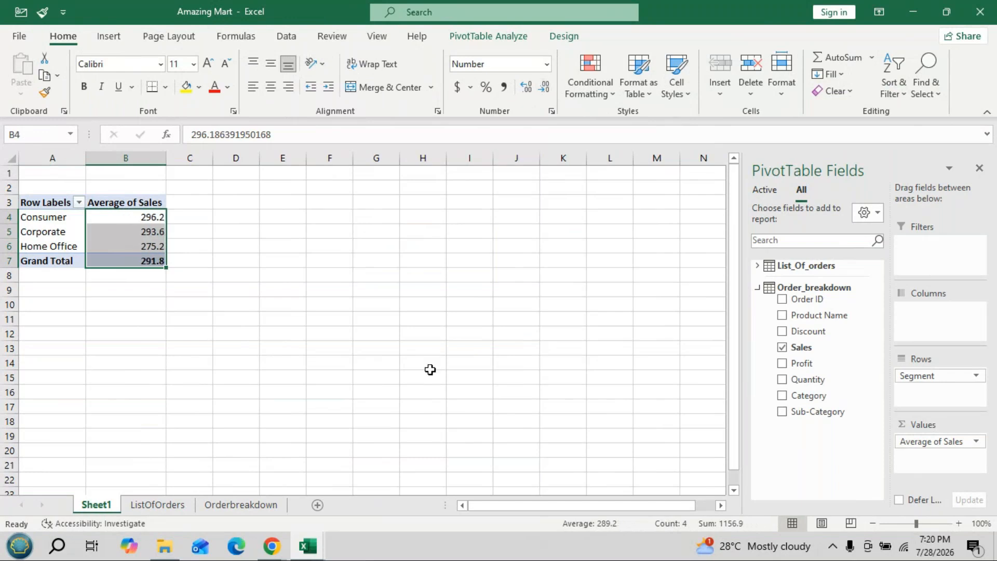
pyautogui.click(430, 369)
# - Insert a pivot table from List_Of_orders at cell A14 of the existing Sheet1, adding the data to the Data Model
pyautogui.click(153, 509)
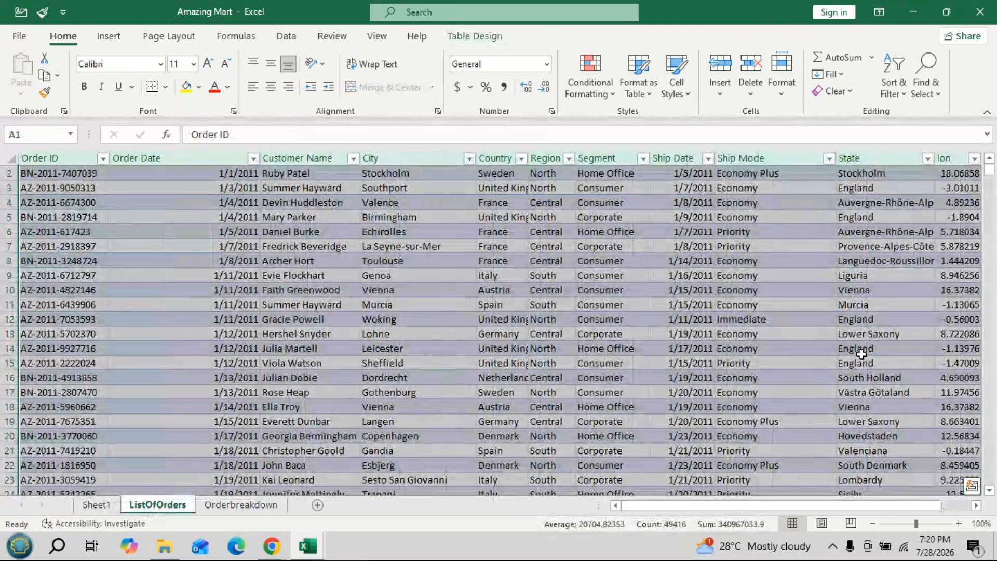
pyautogui.scroll(1, 842, 311)
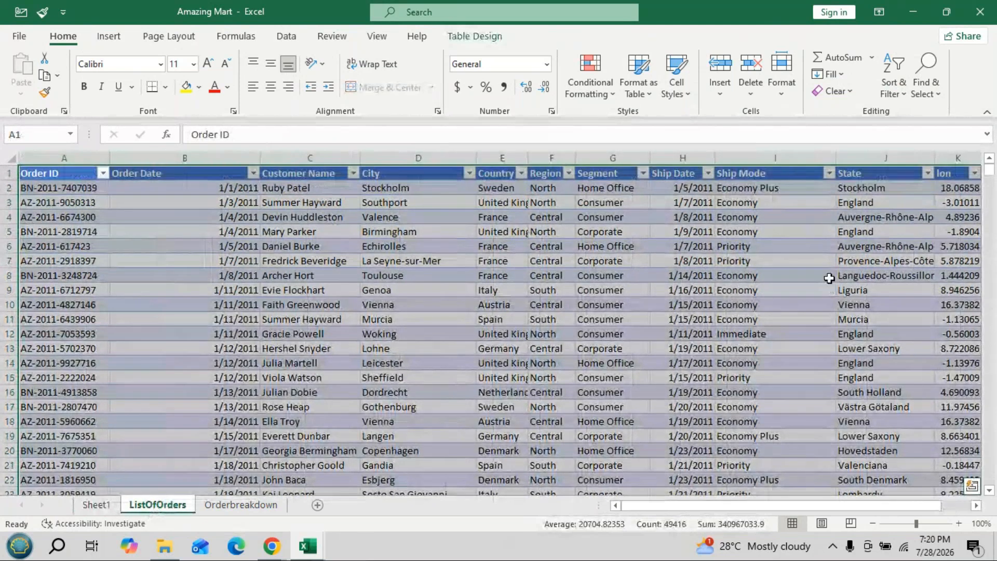
pyautogui.click(109, 37)
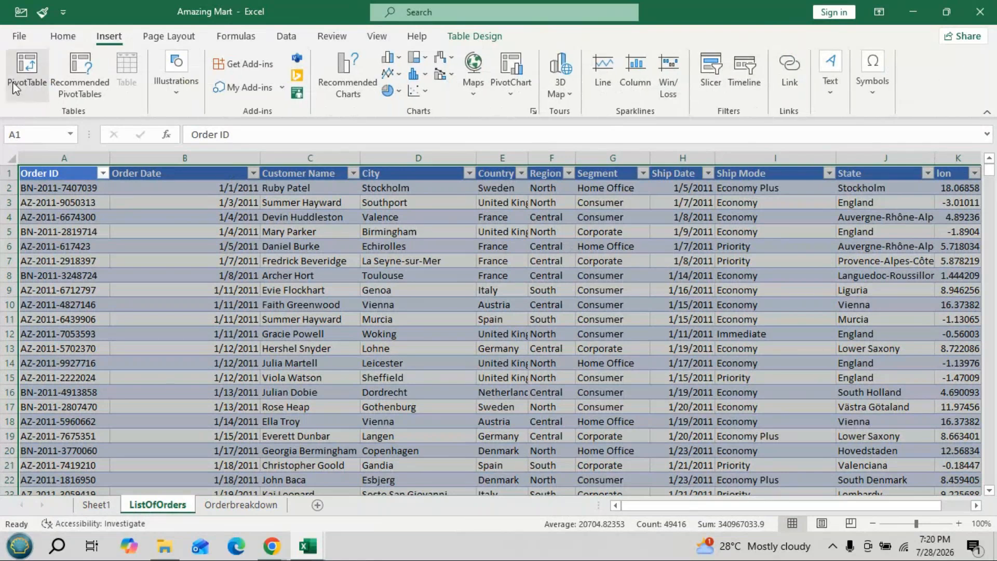
pyautogui.click(12, 82)
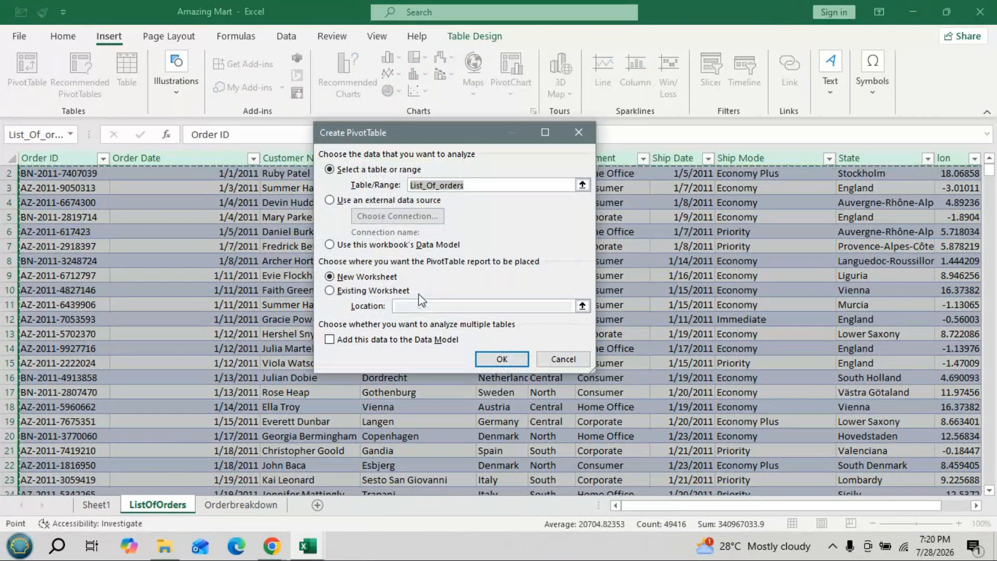
pyautogui.click(338, 291)
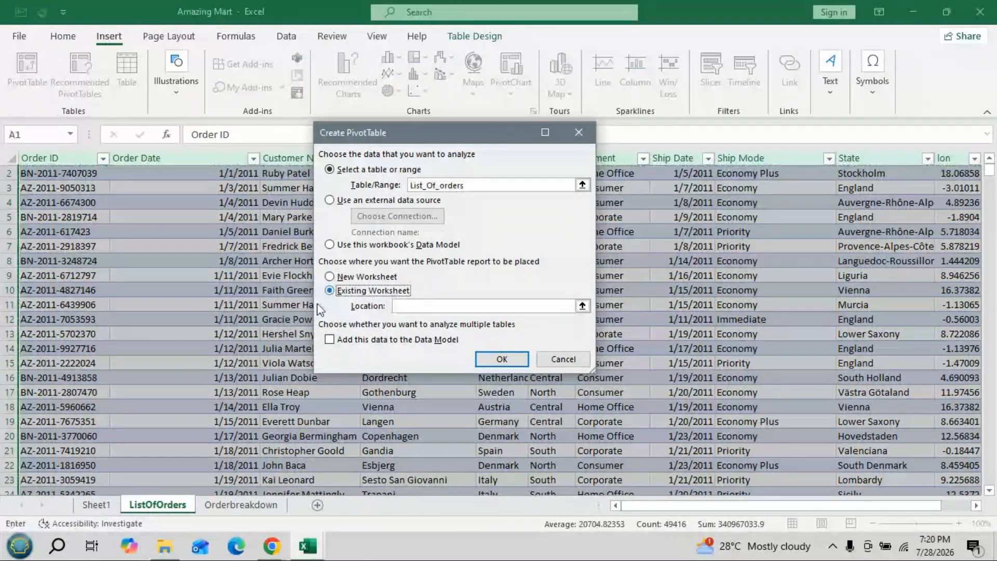
pyautogui.click(329, 341)
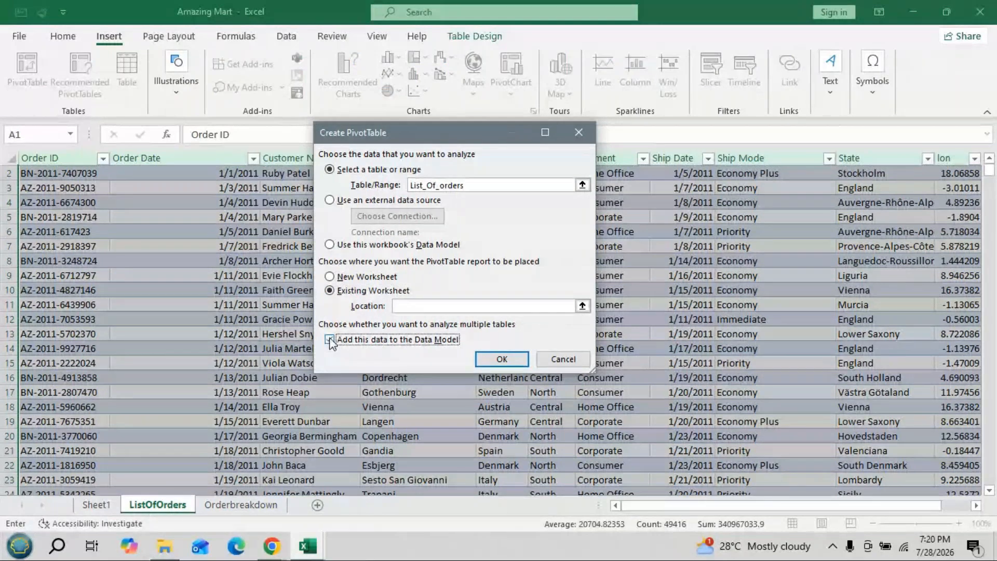
pyautogui.click(329, 340)
pyautogui.click(418, 307)
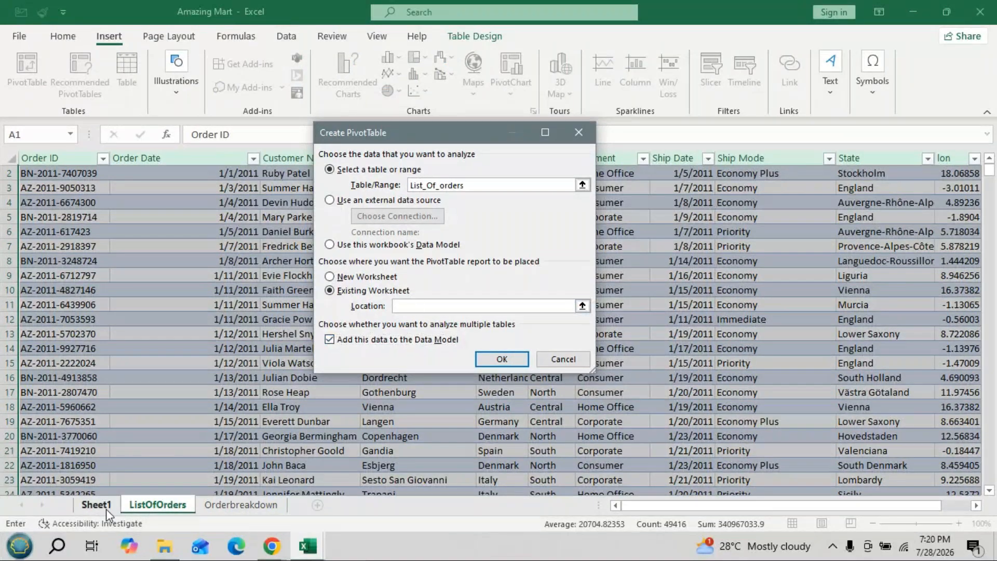
pyautogui.click(107, 511)
pyautogui.click(38, 362)
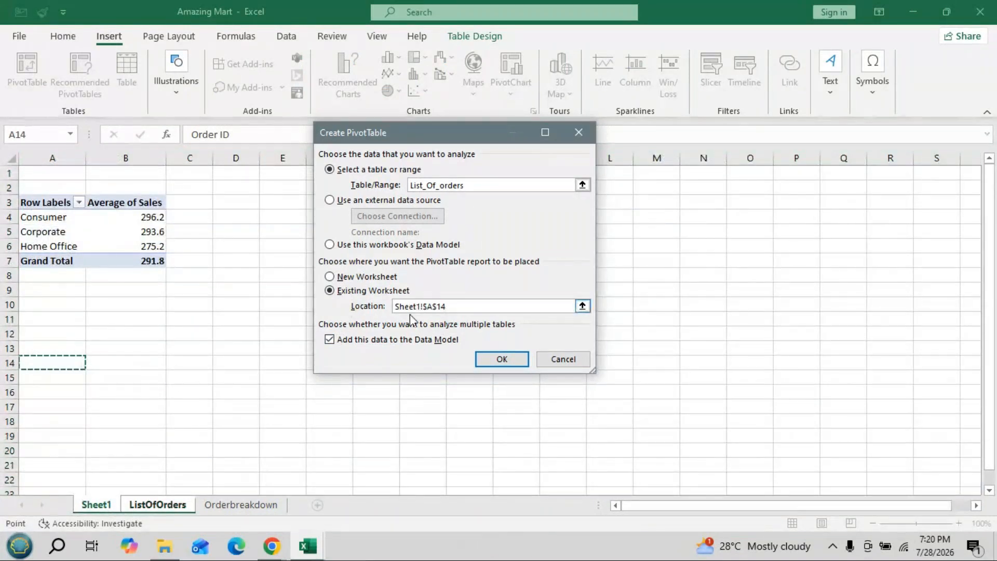
pyautogui.click(501, 359)
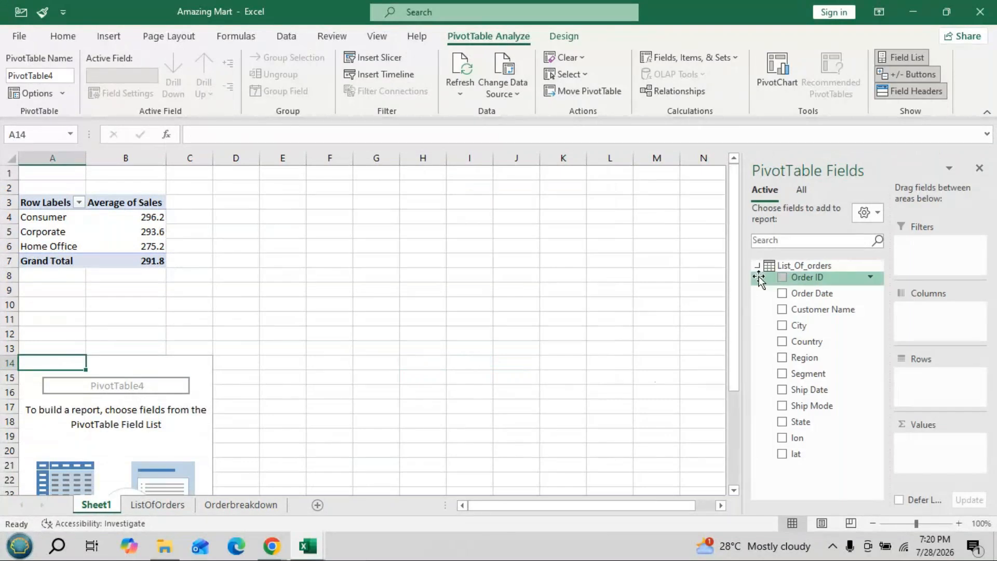
# - Build the new pivot table with Ship Mode from List_Of_orders as rows and Sales from Order_breakdown as values
pyautogui.click(757, 266)
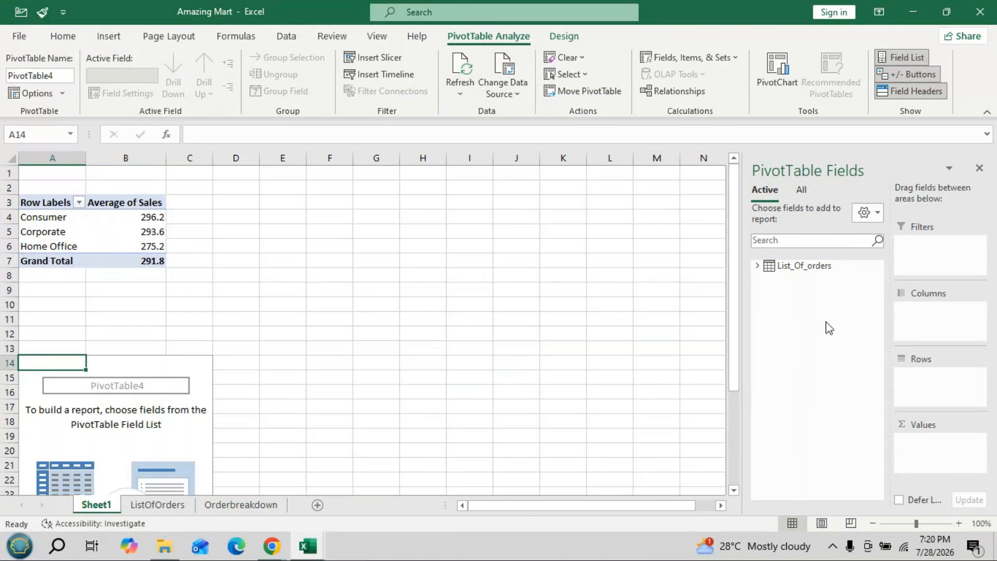
pyautogui.click(802, 190)
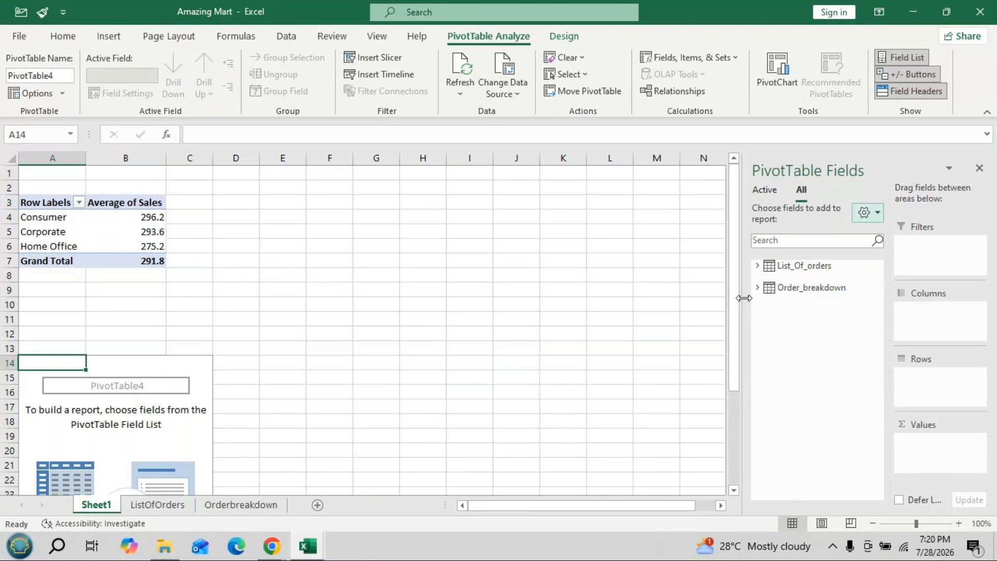
pyautogui.click(758, 267)
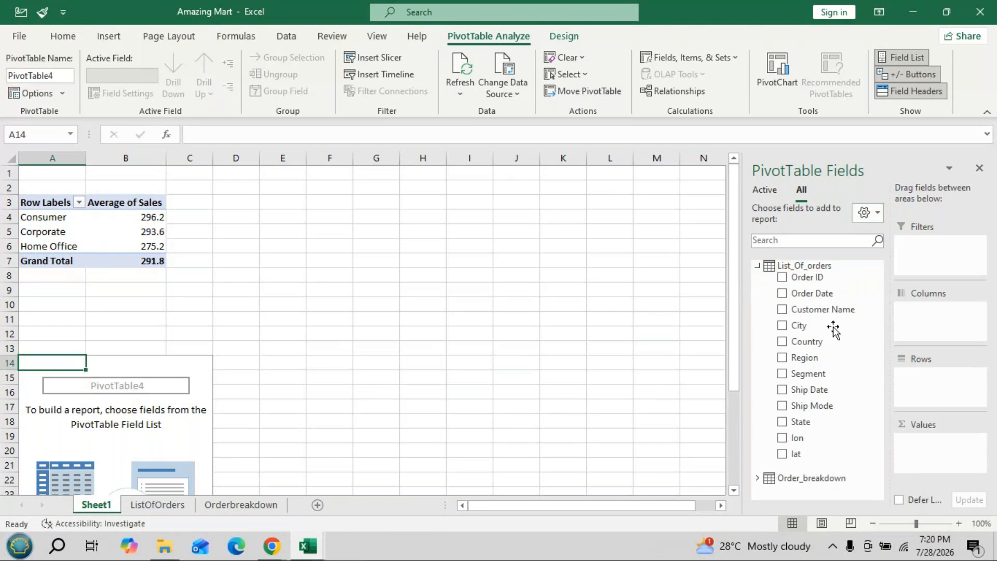
pyautogui.moveTo(819, 406); pyautogui.dragTo(899, 405)
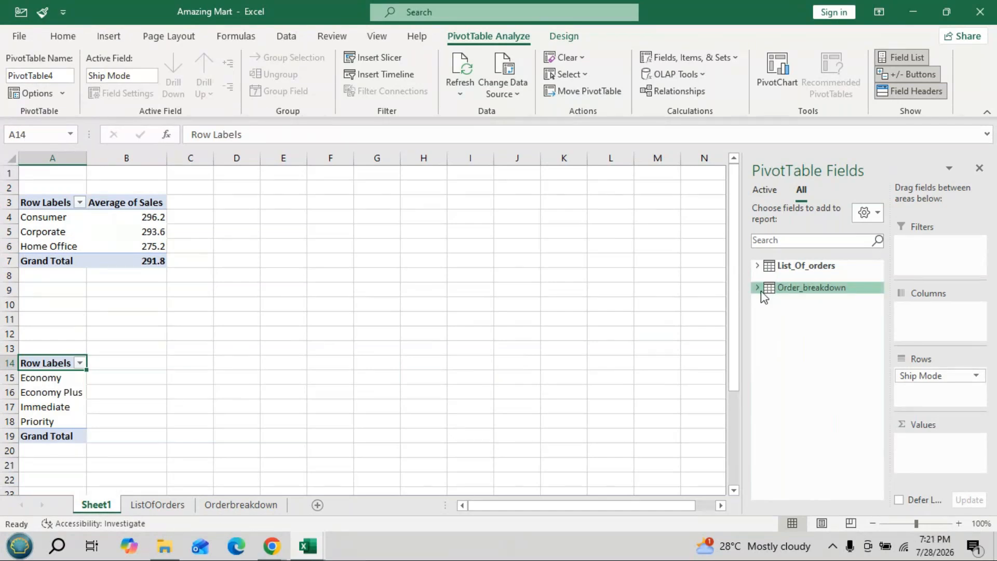
pyautogui.click(758, 289)
pyautogui.moveTo(806, 355); pyautogui.dragTo(935, 449)
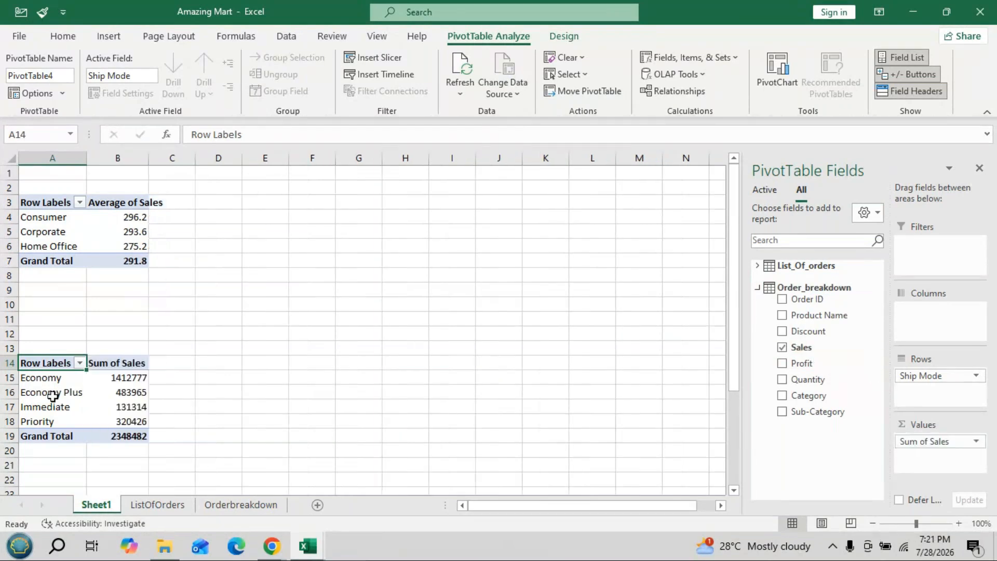
# - Show the ship mode pivot table's Sum of Sales values as % of Grand Total
pyautogui.moveTo(732, 335); pyautogui.dragTo(733, 384)
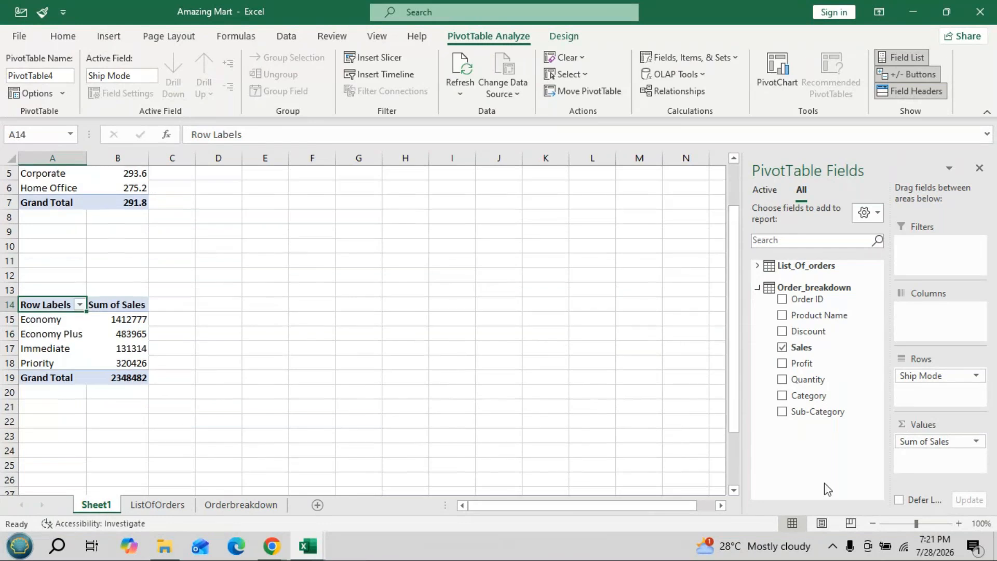
pyautogui.click(919, 442)
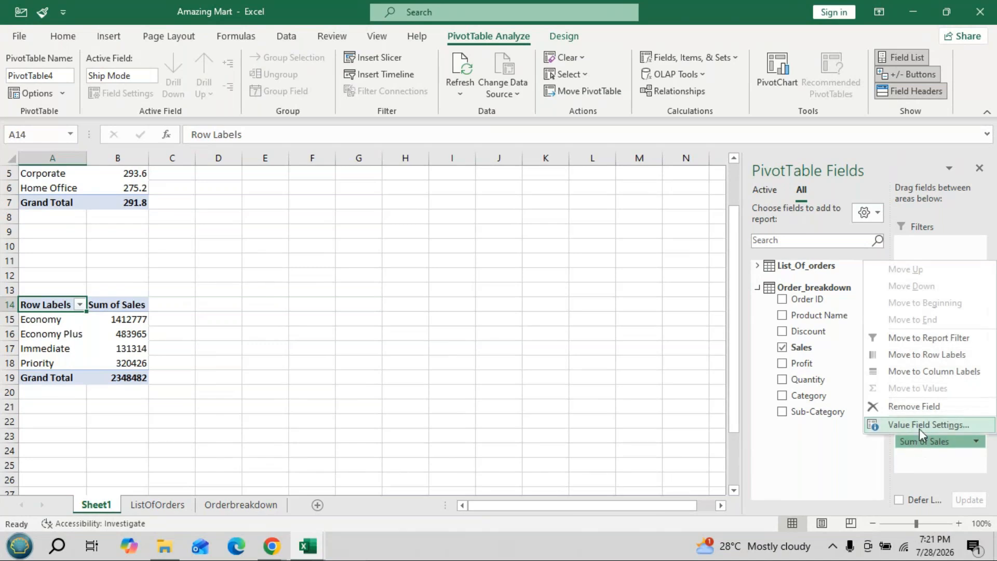
pyautogui.click(919, 426)
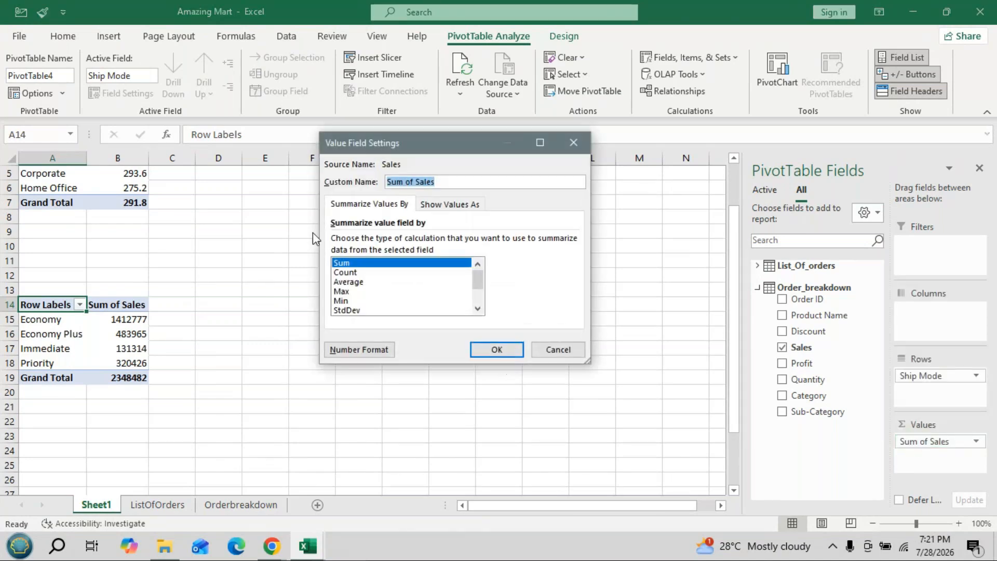
pyautogui.click(475, 207)
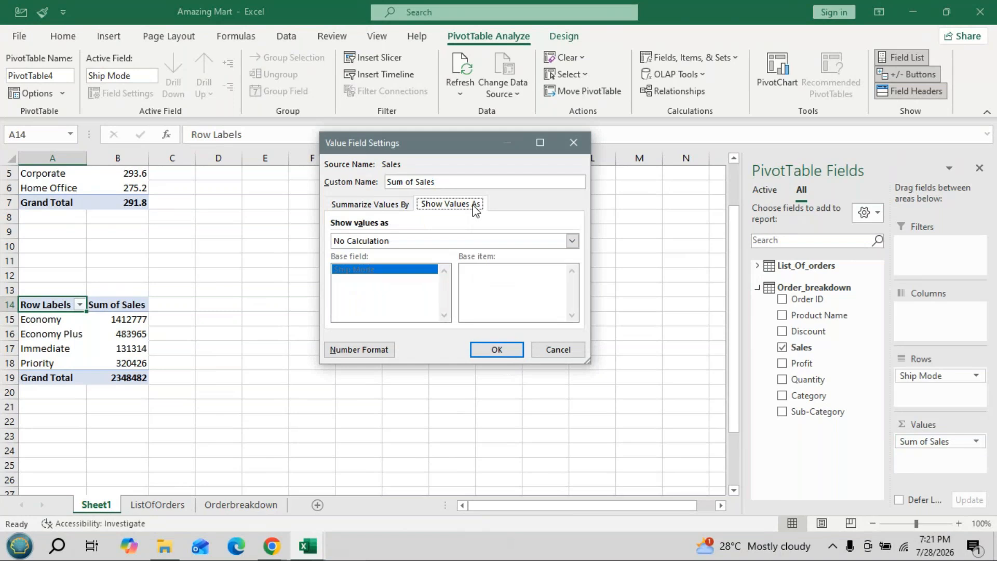
pyautogui.click(571, 241)
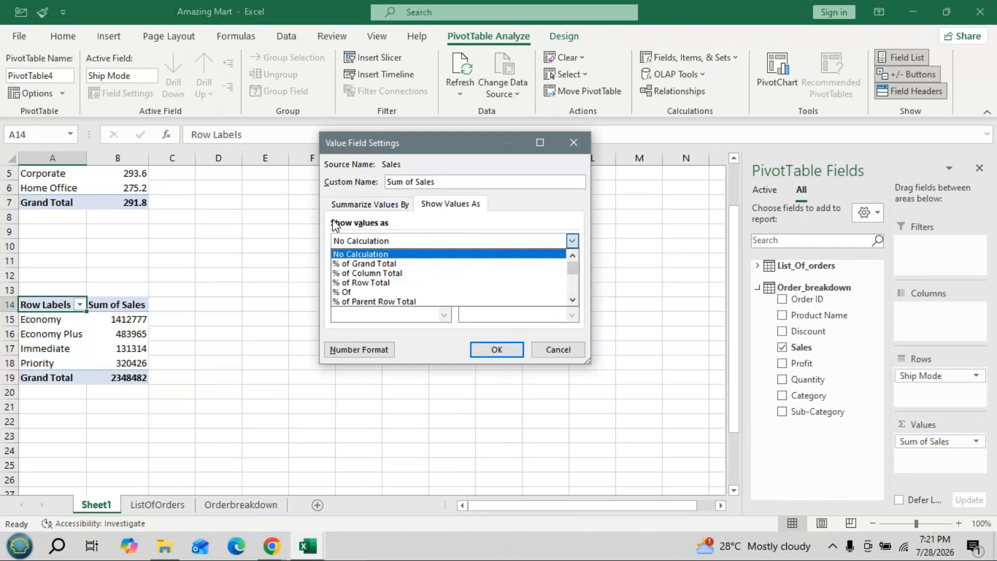
pyautogui.click(362, 264)
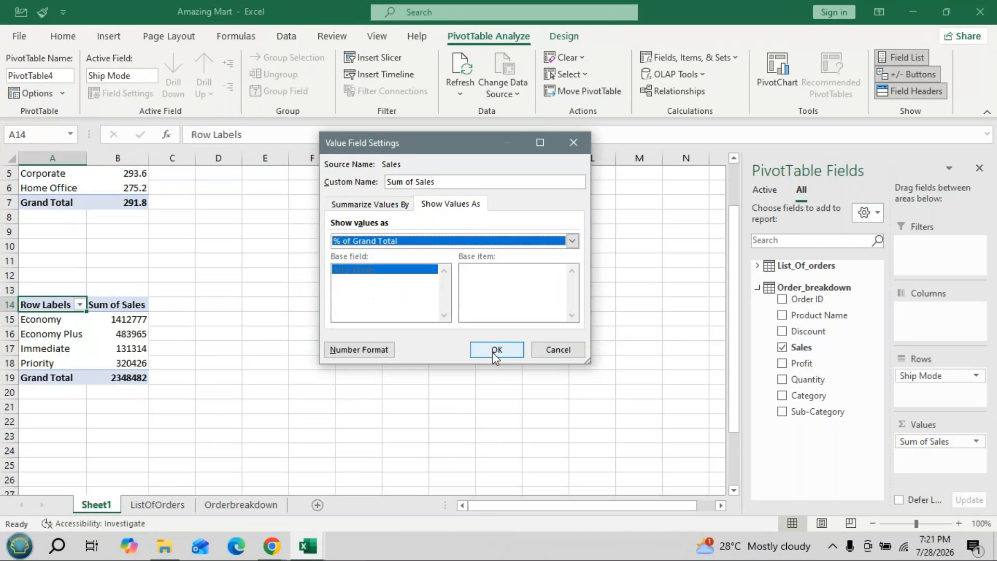
pyautogui.click(497, 349)
pyautogui.click(495, 350)
pyautogui.click(134, 348)
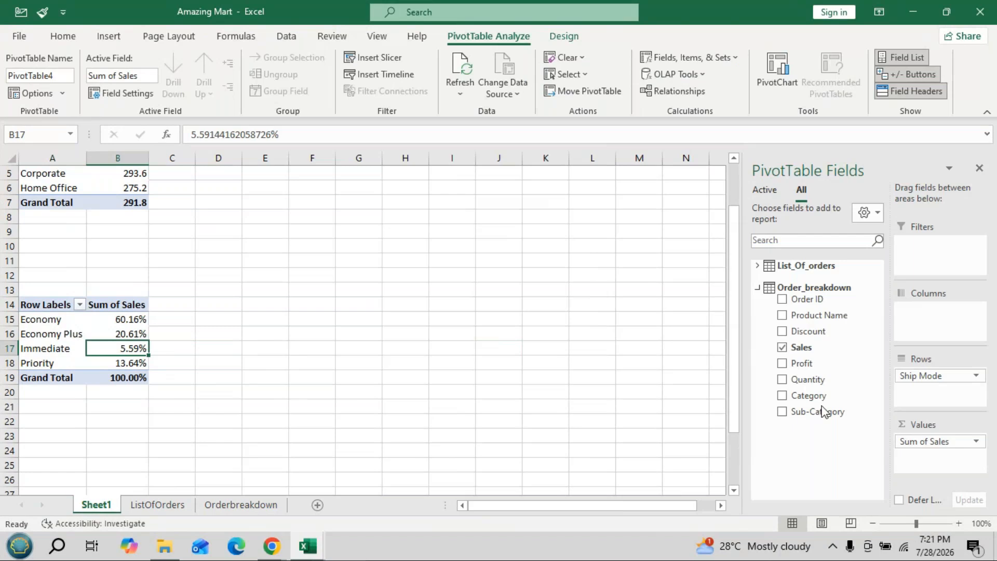
# - Review the available Show Values As calculations for the ship mode pivot table's Sales field and close the settings
pyautogui.click(926, 439)
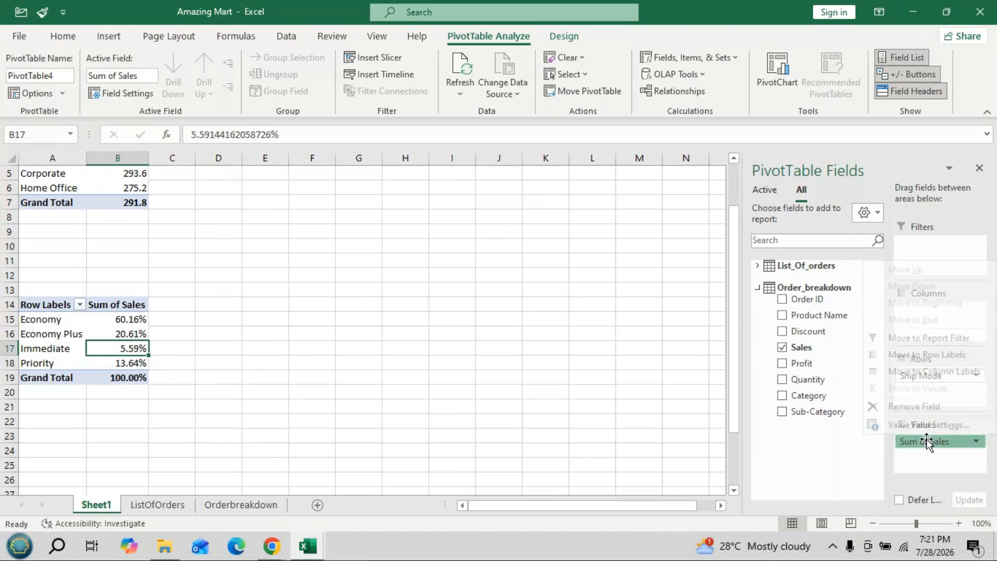
pyautogui.click(922, 425)
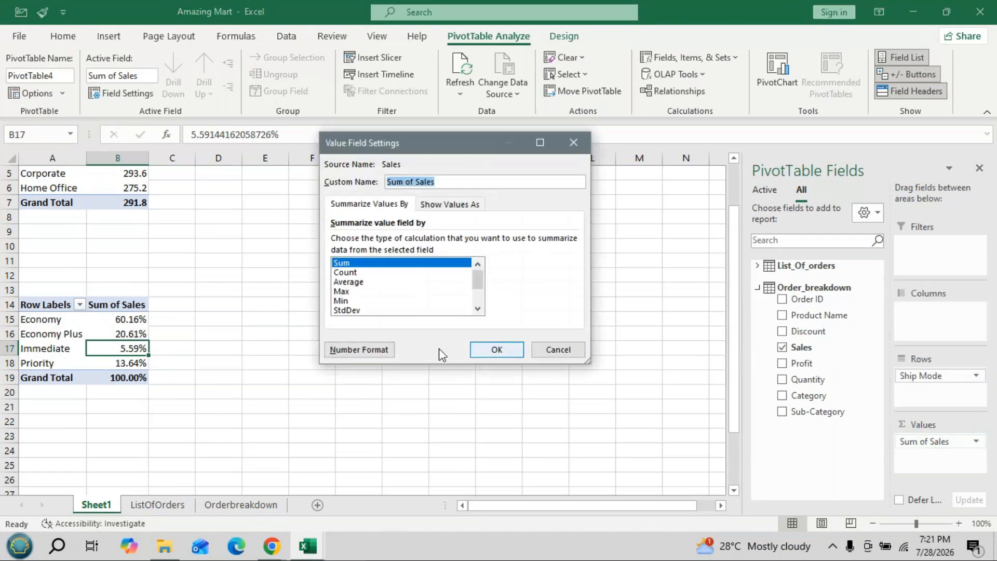
pyautogui.click(443, 207)
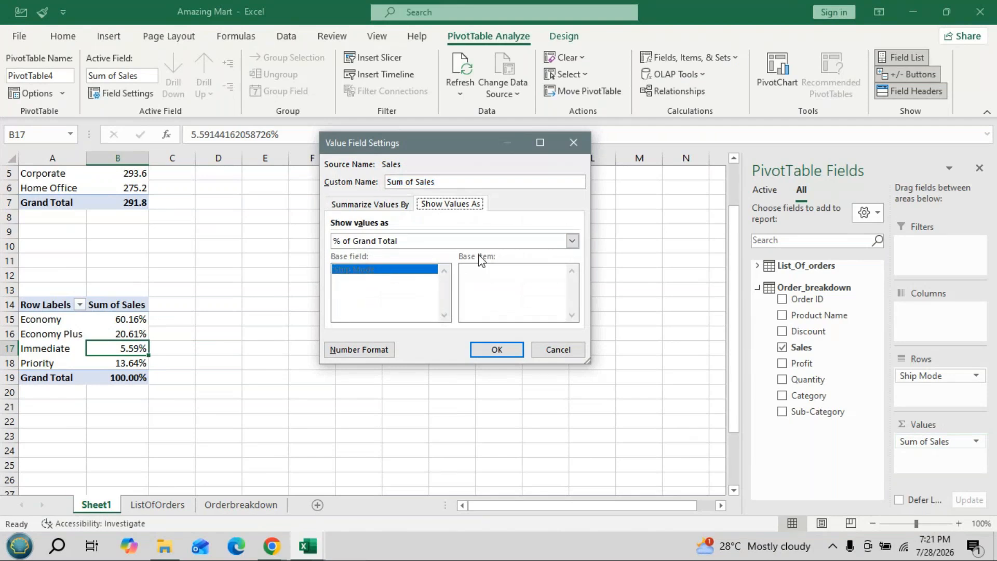
pyautogui.click(572, 240)
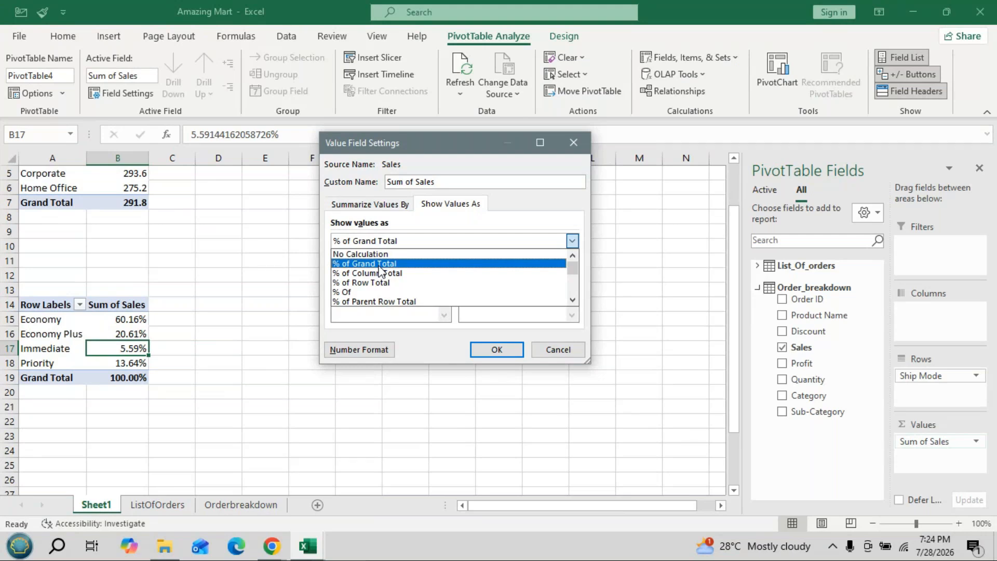
pyautogui.click(575, 144)
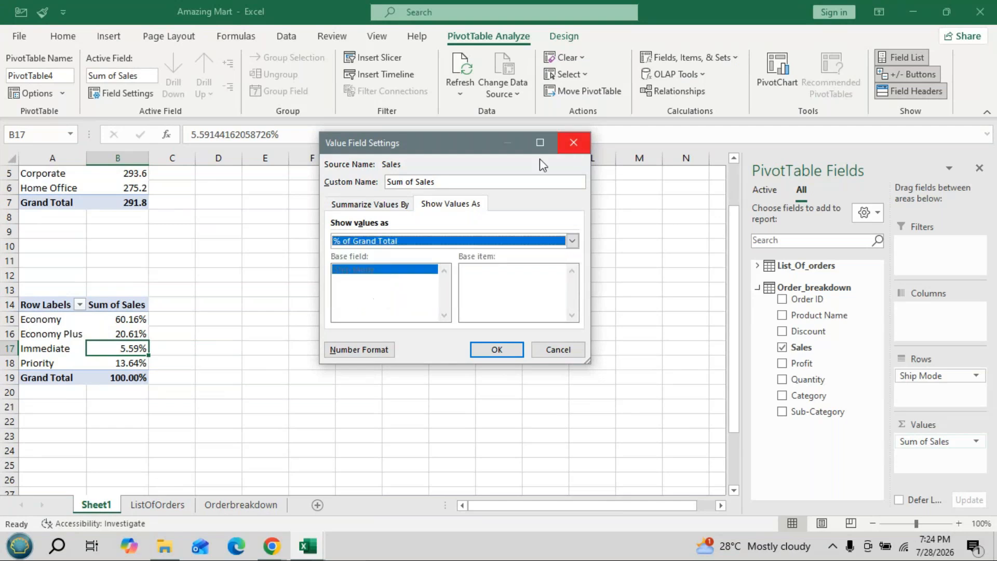
pyautogui.click(554, 351)
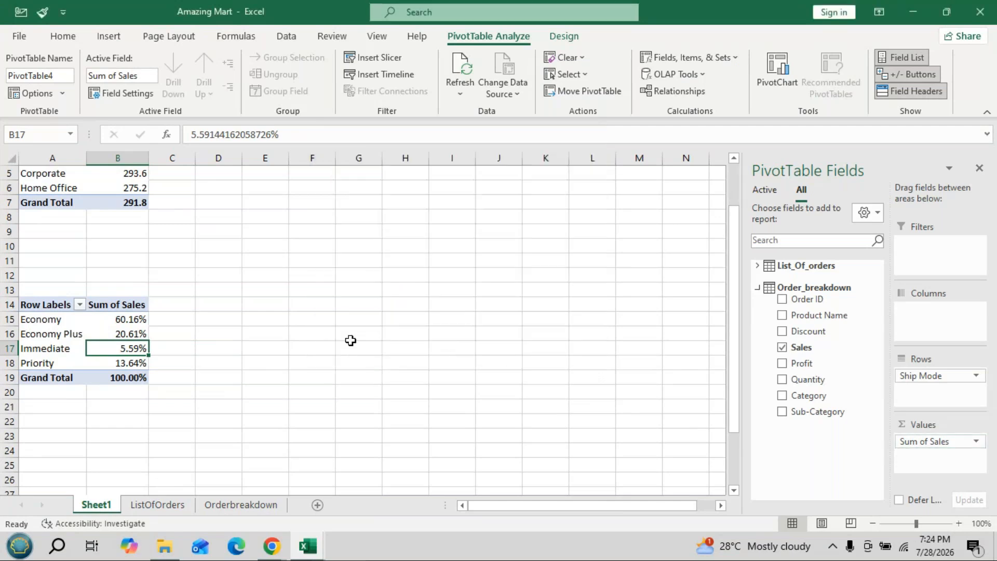
# - Check the field layout of the country and region profit pivot table in the Amazing Mart - Power Pivot workbook and return to Amazing Mart
pyautogui.hotkey('alt', 'Tab')
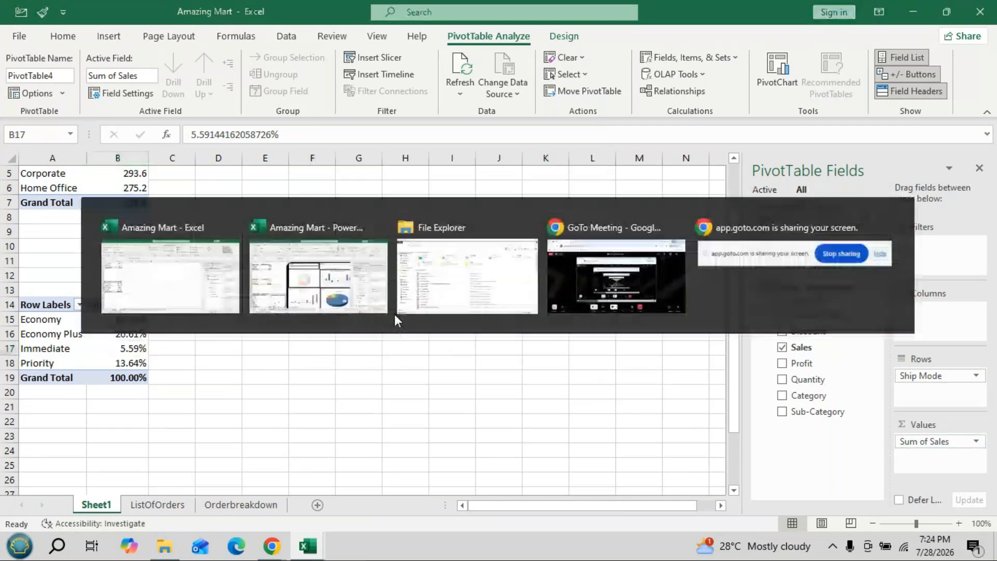
pyautogui.scroll(-2, 214, 336)
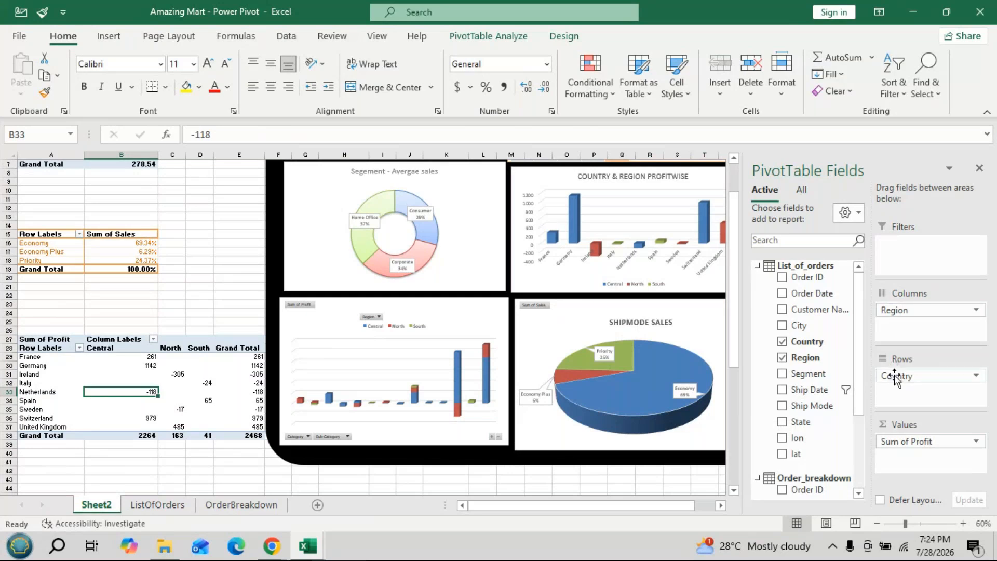
pyautogui.hotkey('alt', 'Tab')
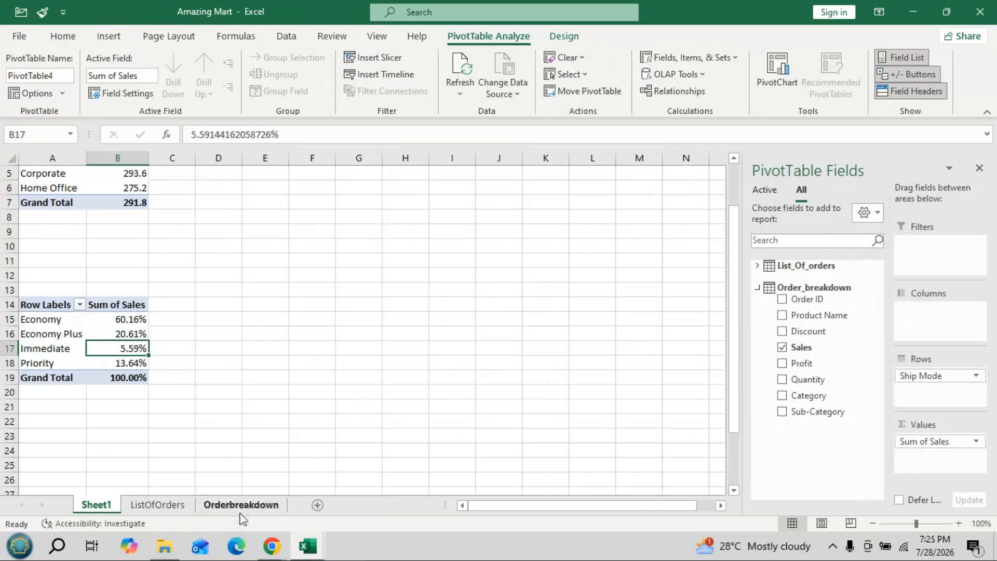
# - Create a pivot table from the List_Of_orders table at cell A25 of Sheet1, adding the data to the Data Model
pyautogui.click(184, 508)
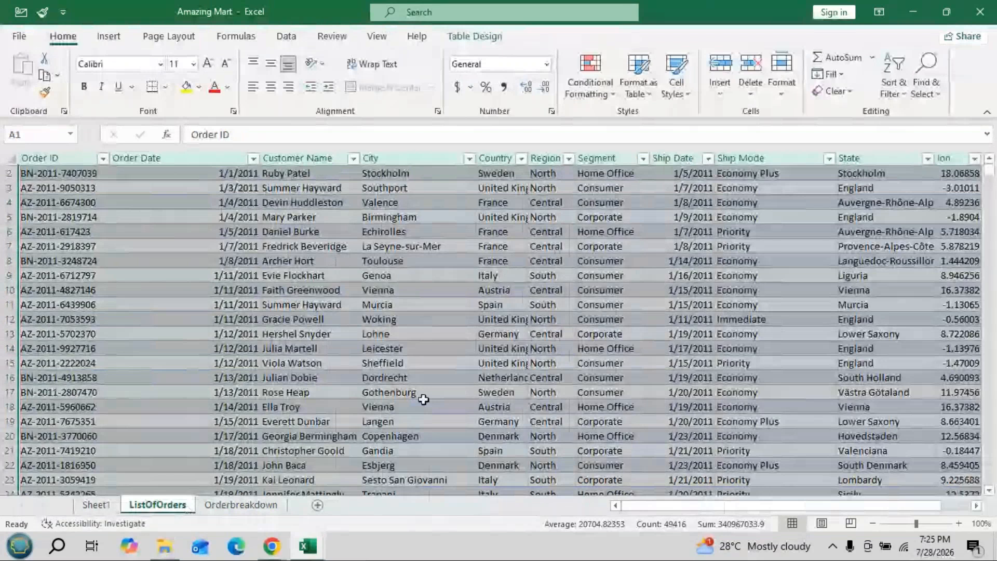
pyautogui.scroll(1, 423, 398)
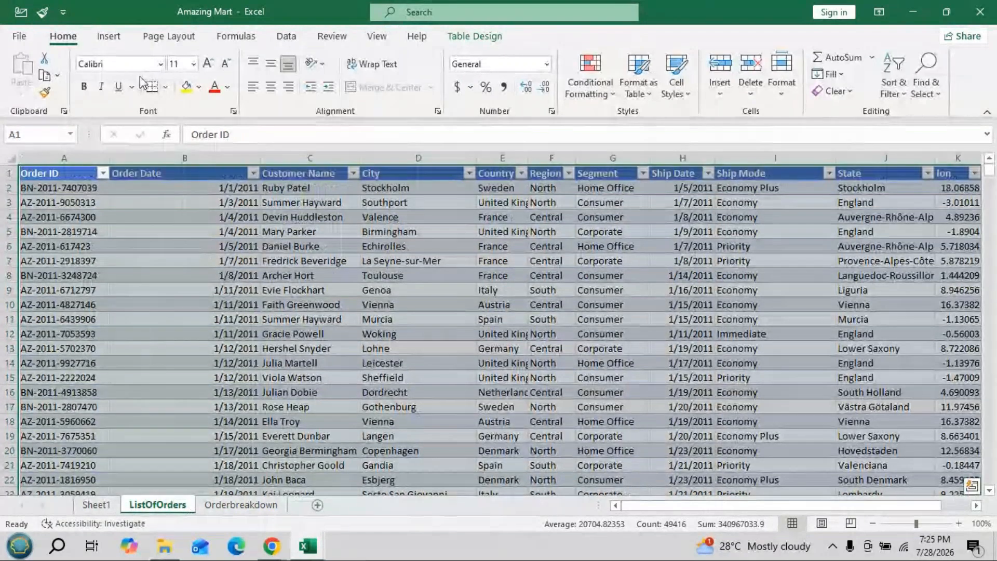
pyautogui.click(109, 38)
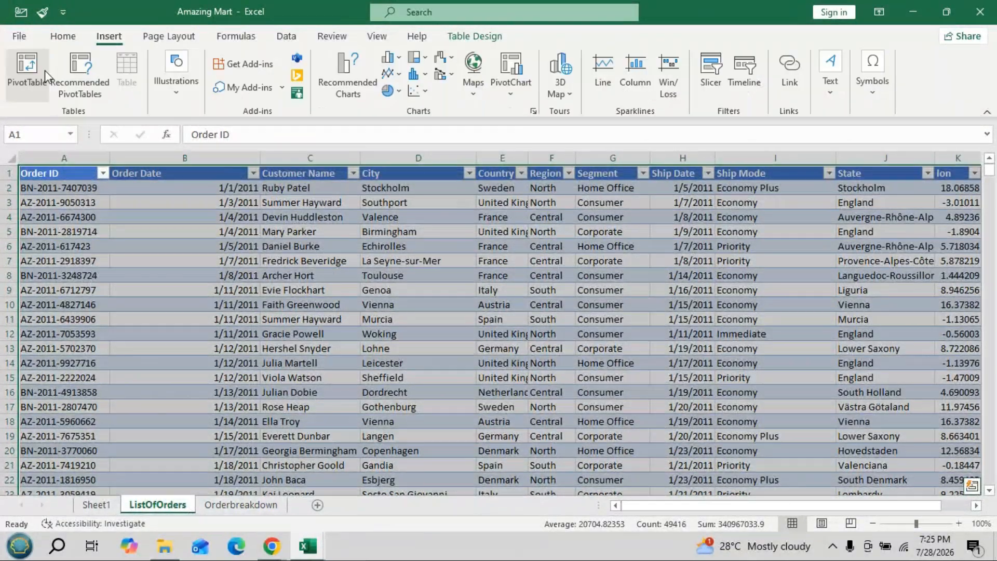
pyautogui.click(30, 76)
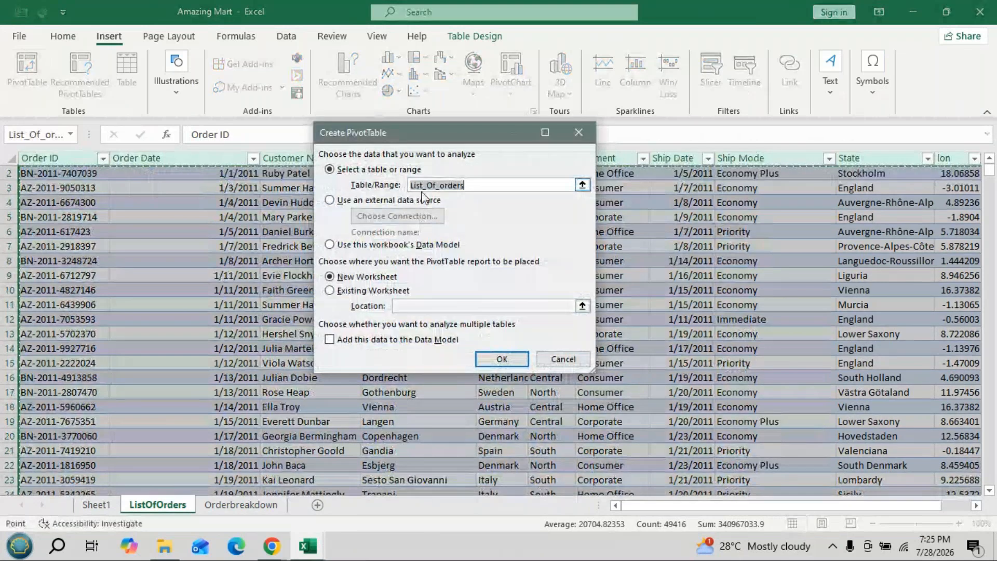
pyautogui.click(329, 290)
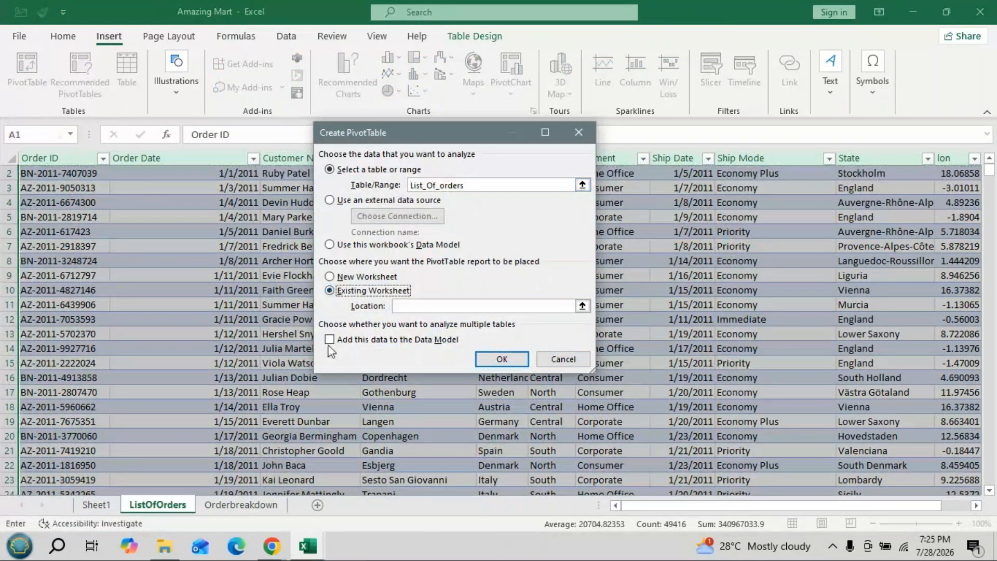
pyautogui.click(329, 340)
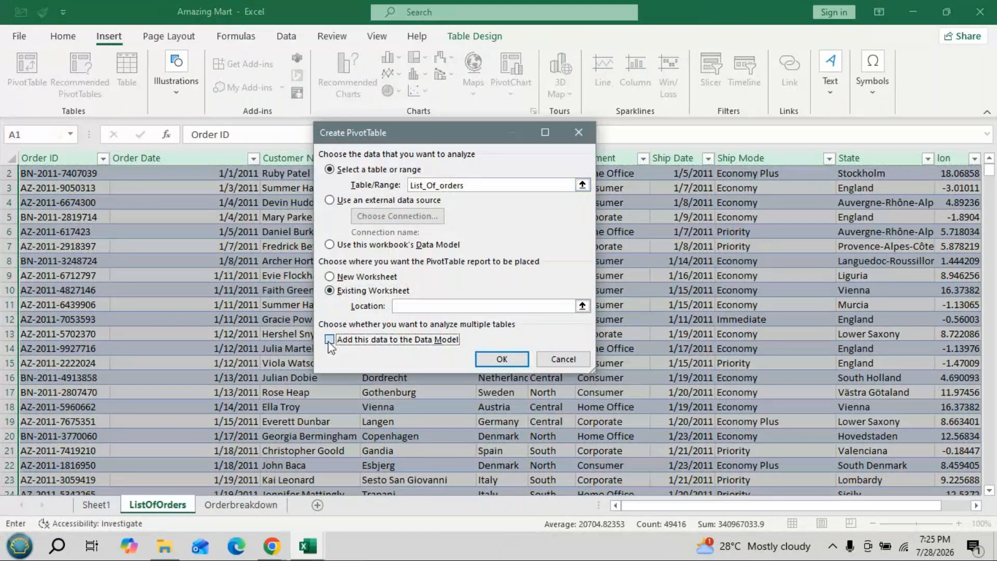
pyautogui.click(401, 305)
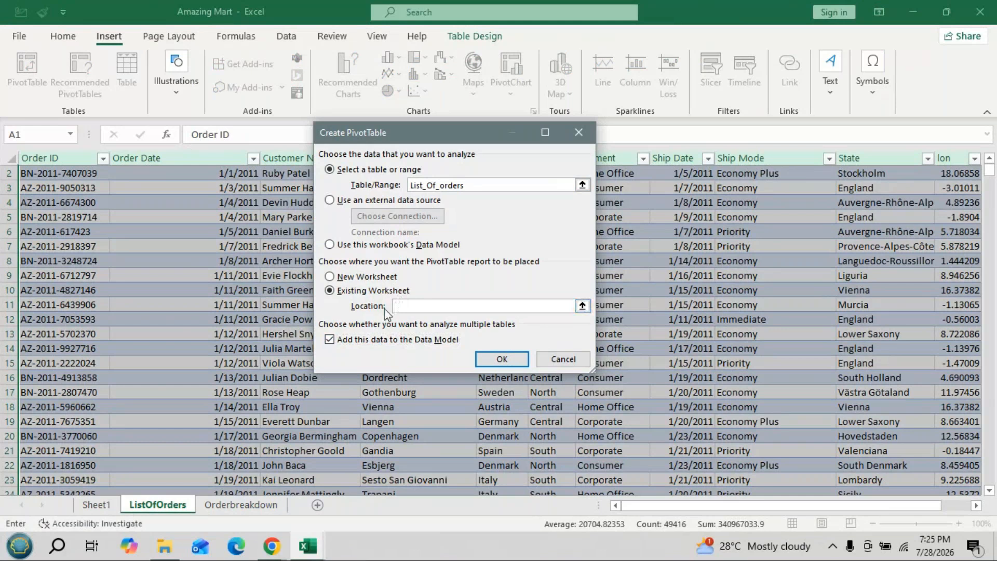
pyautogui.click(105, 505)
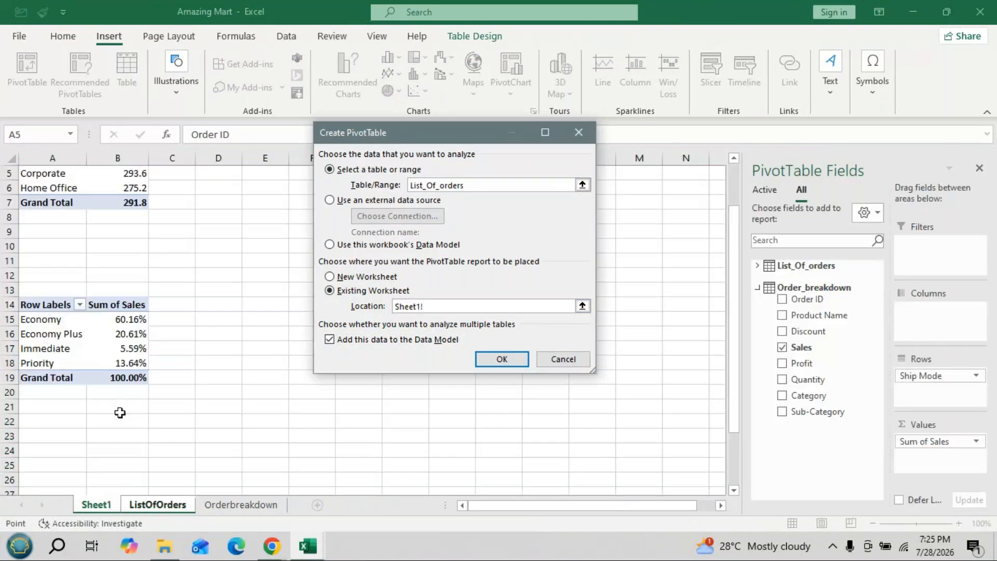
pyautogui.scroll(-2, 120, 412)
pyautogui.click(48, 378)
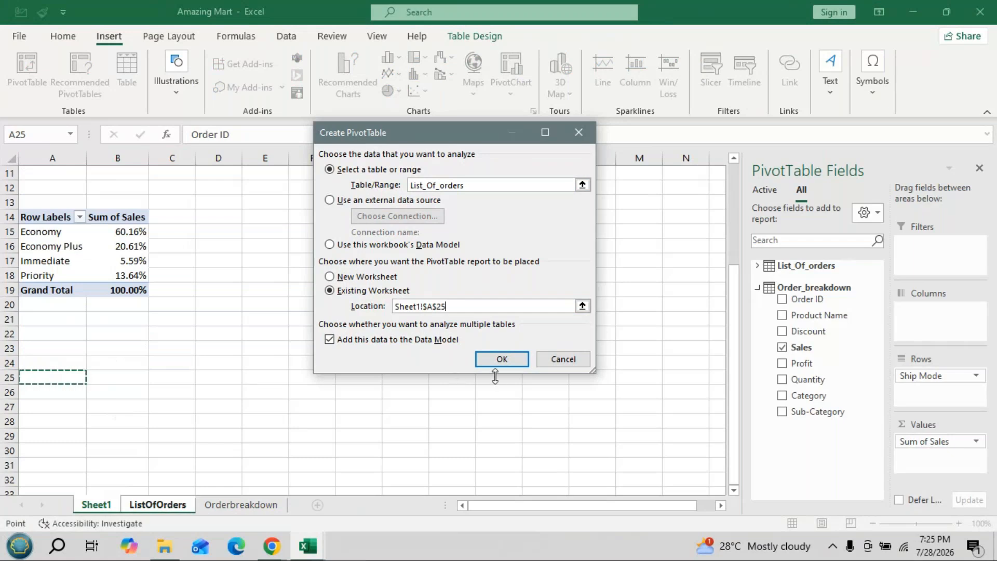
pyautogui.click(502, 359)
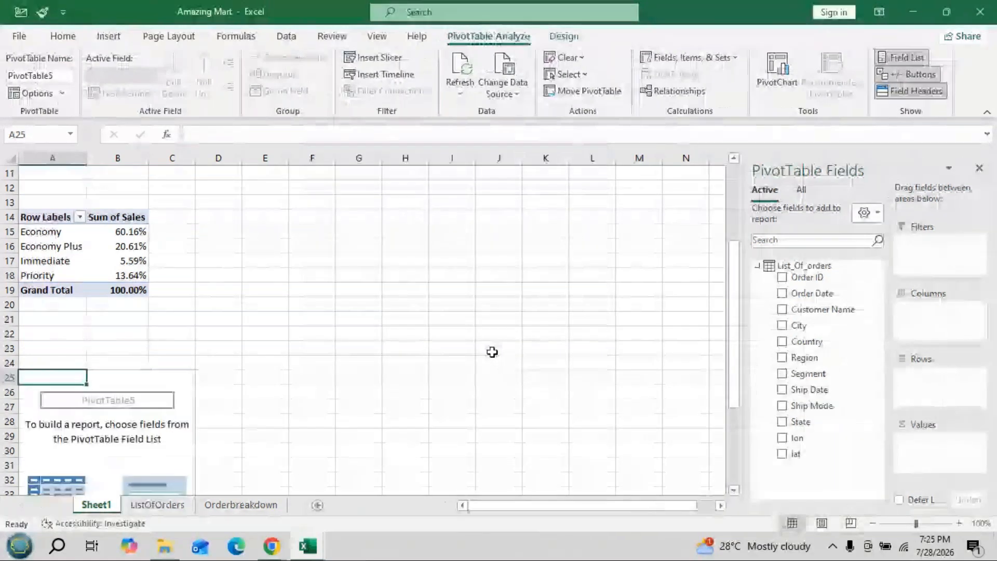
# - Lay out the new pivot table with Region from List_Of_orders as columns and Country as rows, following the Power Pivot workbook's layout
pyautogui.scroll(-4, 294, 285)
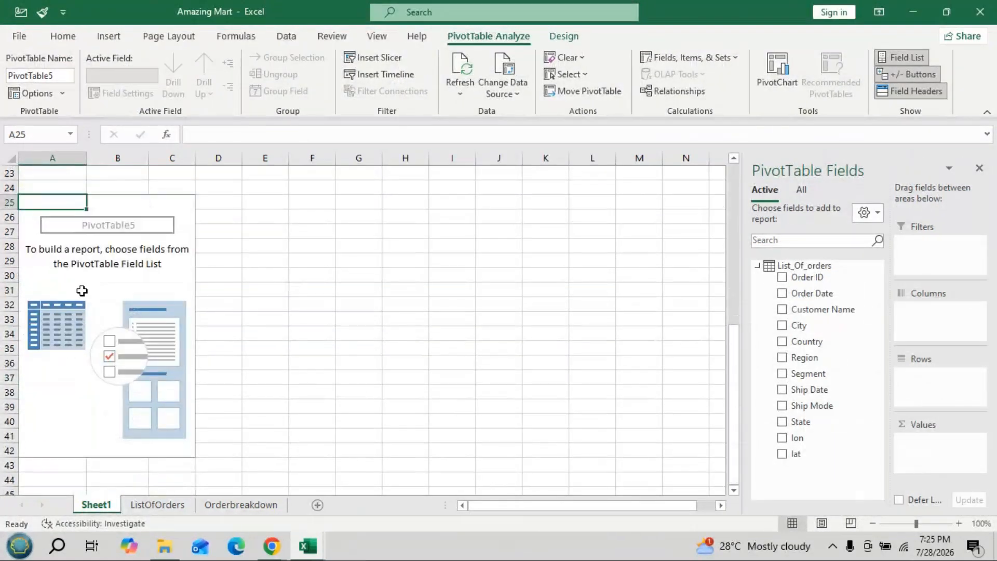
pyautogui.click(758, 266)
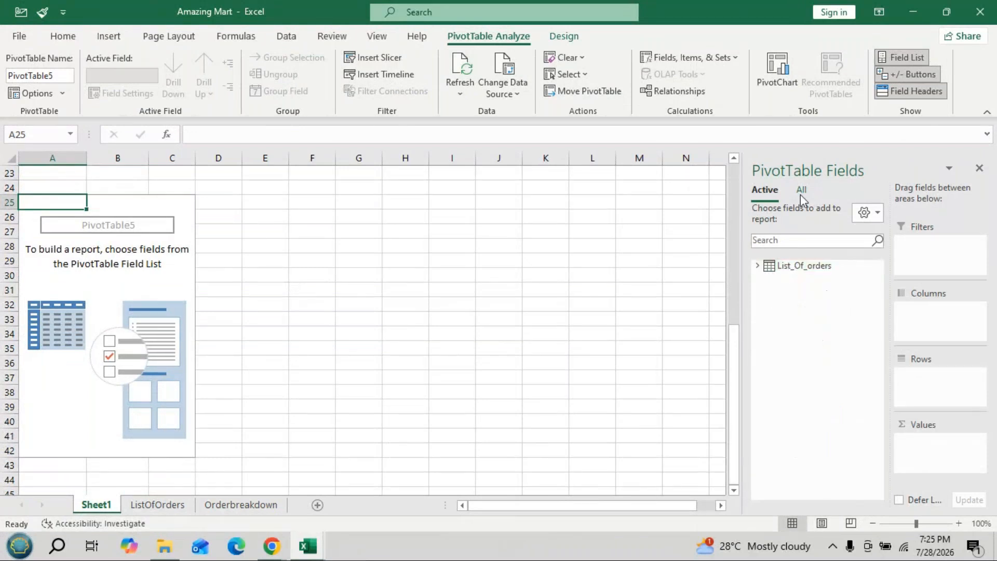
pyautogui.click(802, 191)
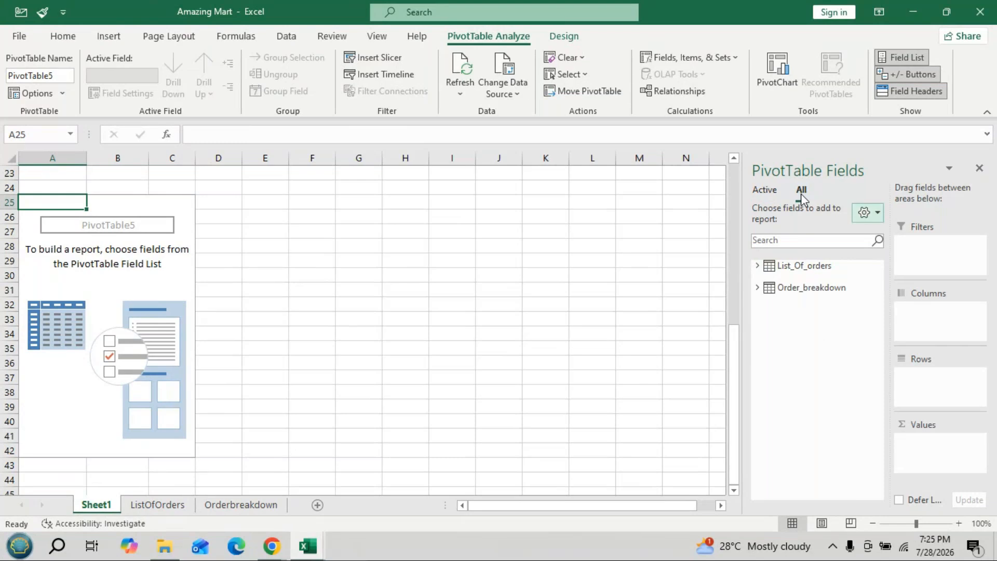
pyautogui.click(803, 270)
pyautogui.hotkey('alt', 'Tab')
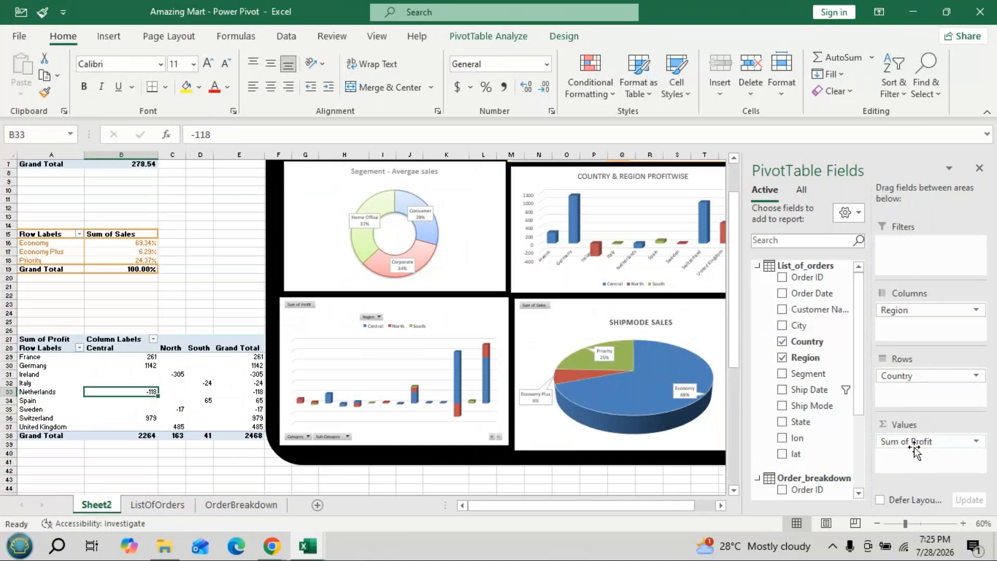
pyautogui.hotkey('alt', 'Tab')
pyautogui.click(757, 265)
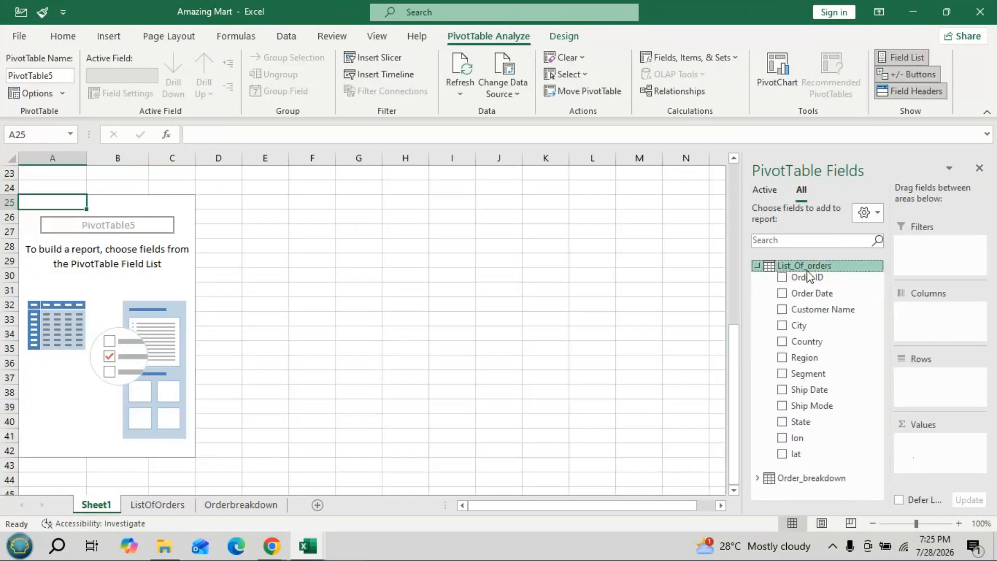
pyautogui.moveTo(815, 357); pyautogui.dragTo(915, 332)
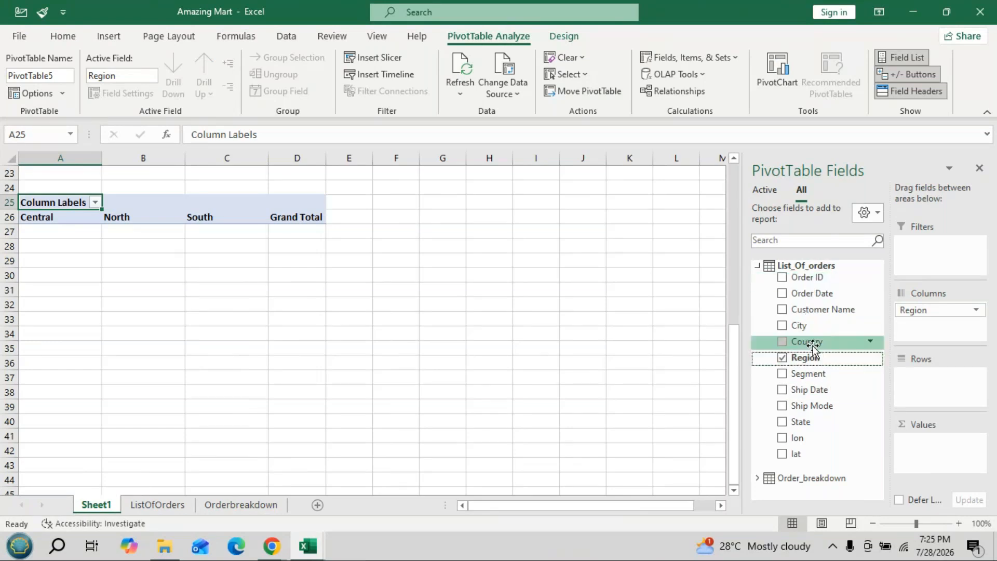
pyautogui.moveTo(814, 345); pyautogui.dragTo(930, 376)
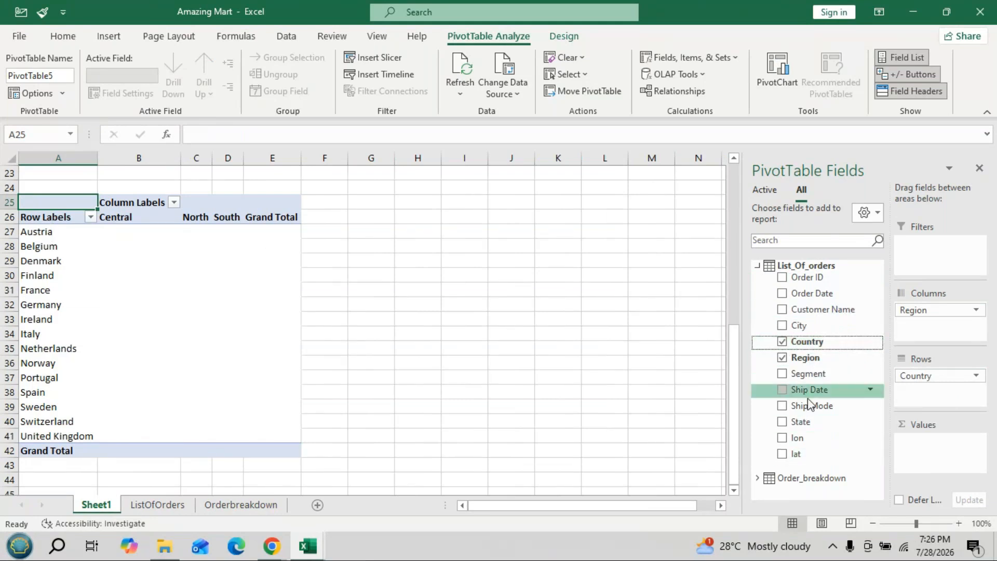
# - Add Profit from Order_breakdown as the country and region pivot table's values and compare the result with the Power Pivot workbook
pyautogui.click(757, 265)
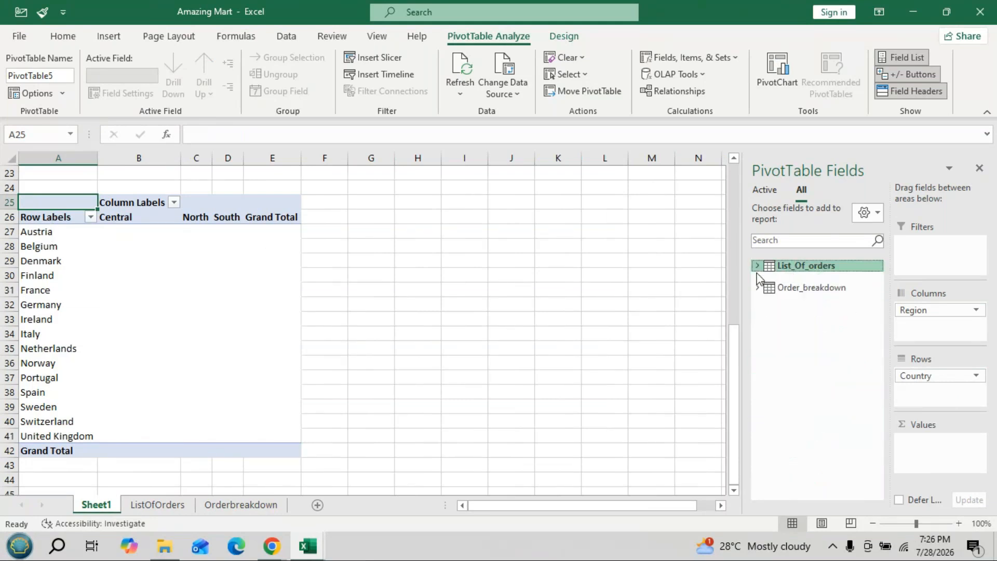
pyautogui.click(758, 288)
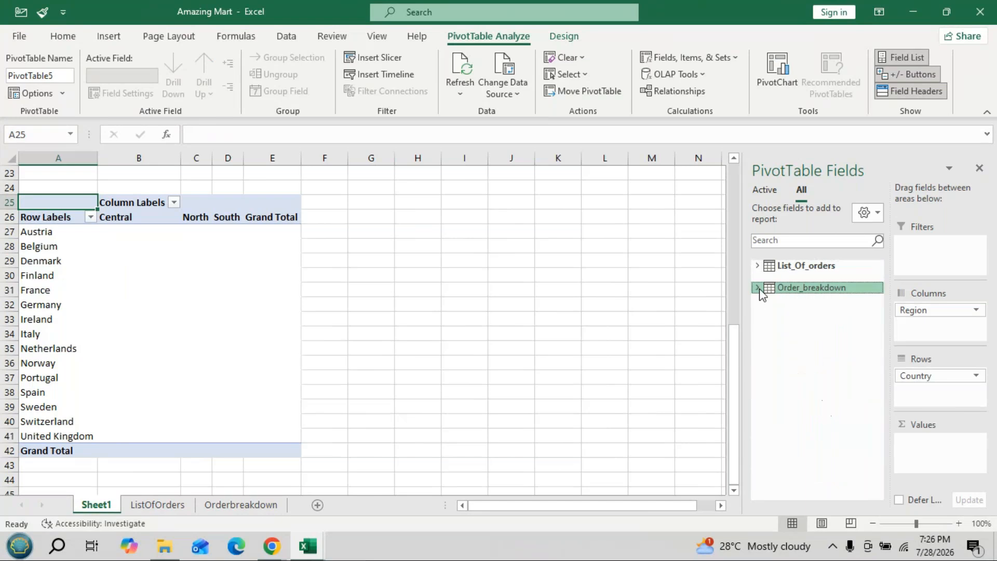
pyautogui.moveTo(802, 363); pyautogui.dragTo(921, 443)
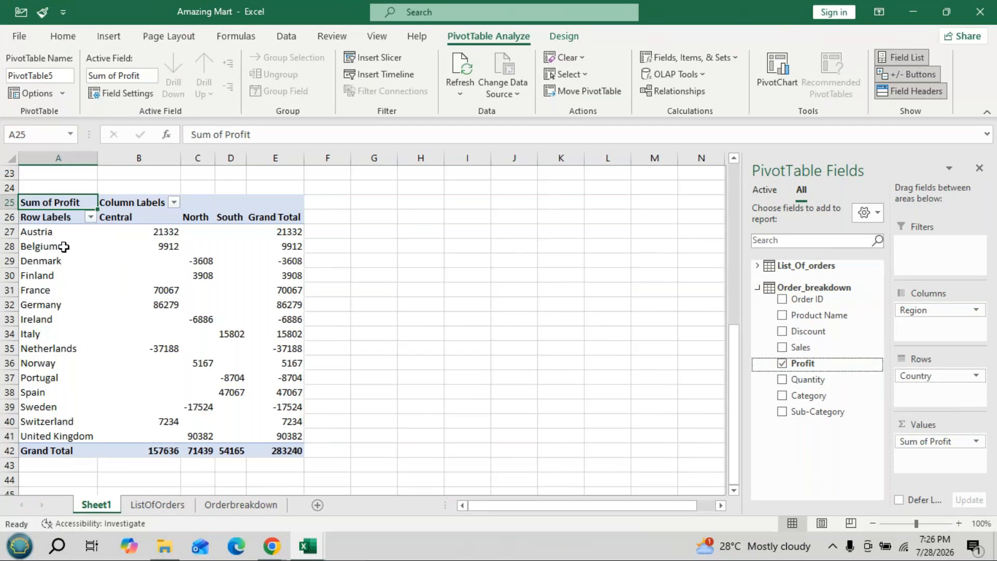
pyautogui.moveTo(251, 337)
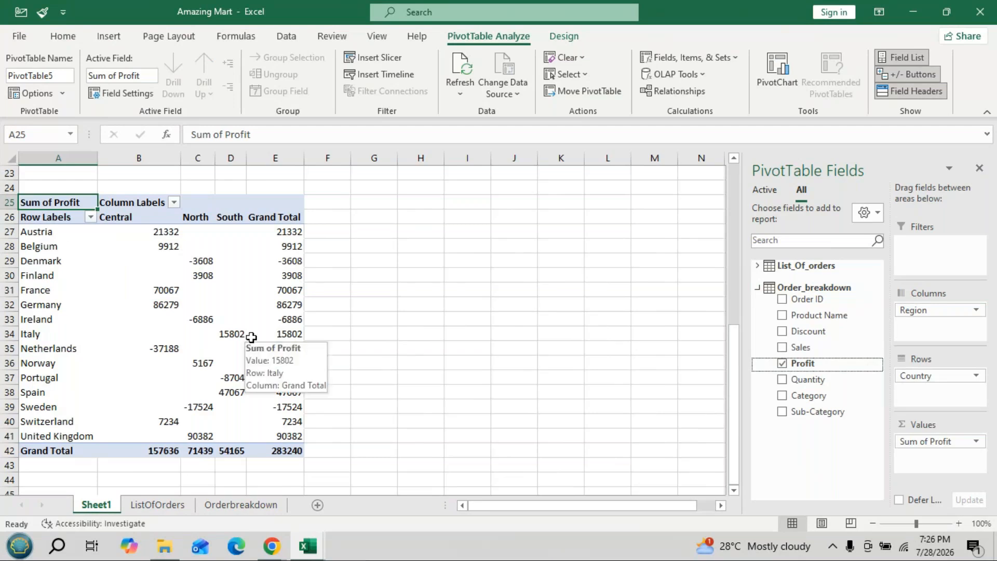
pyautogui.hotkey('alt', 'Tab')
pyautogui.hotkey('alt', 'Tab')
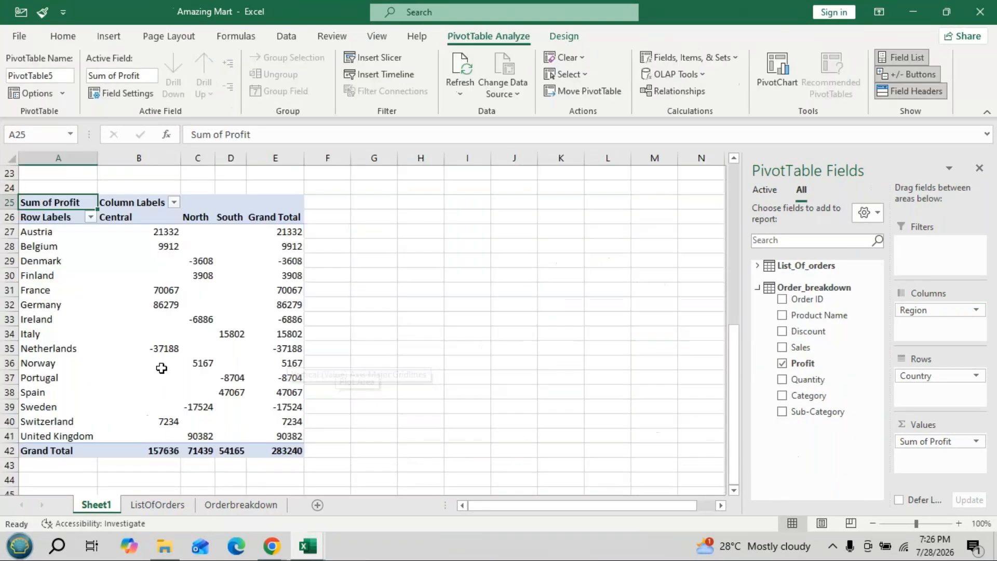
# - Check the field layout of the category and sub-category profit pivot table in the Amazing Mart - Power Pivot workbook and return to Amazing Mart
pyautogui.moveTo(280, 378)
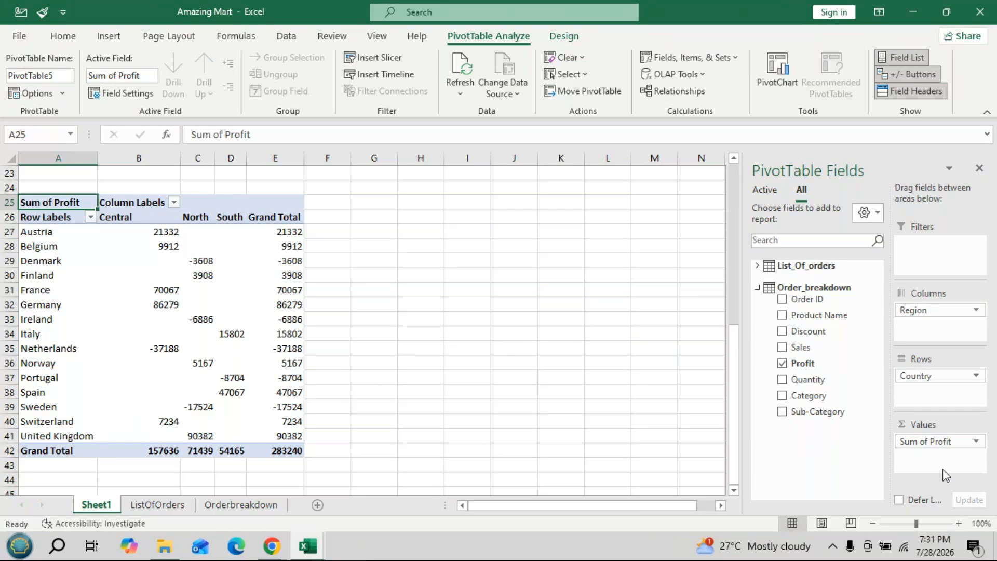
pyautogui.press('Right')
pyautogui.press('alt')
pyautogui.hotkey('alt', 'Tab')
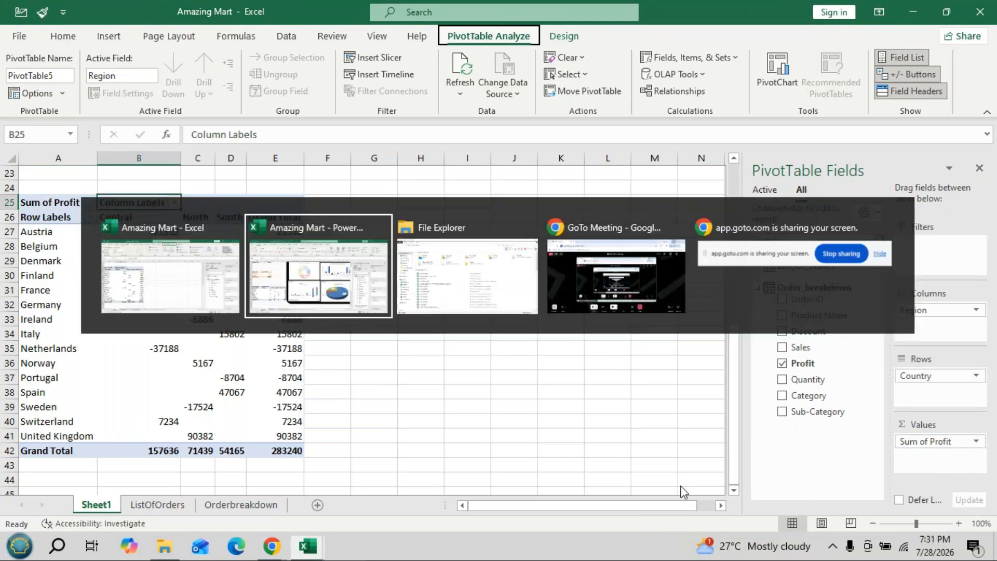
pyautogui.scroll(-10, 124, 317)
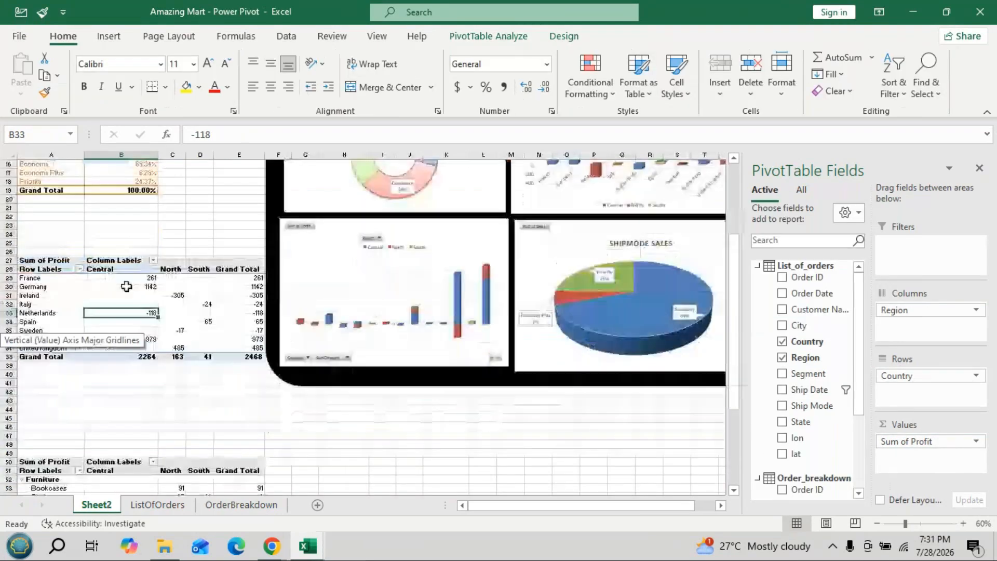
pyautogui.click(145, 348)
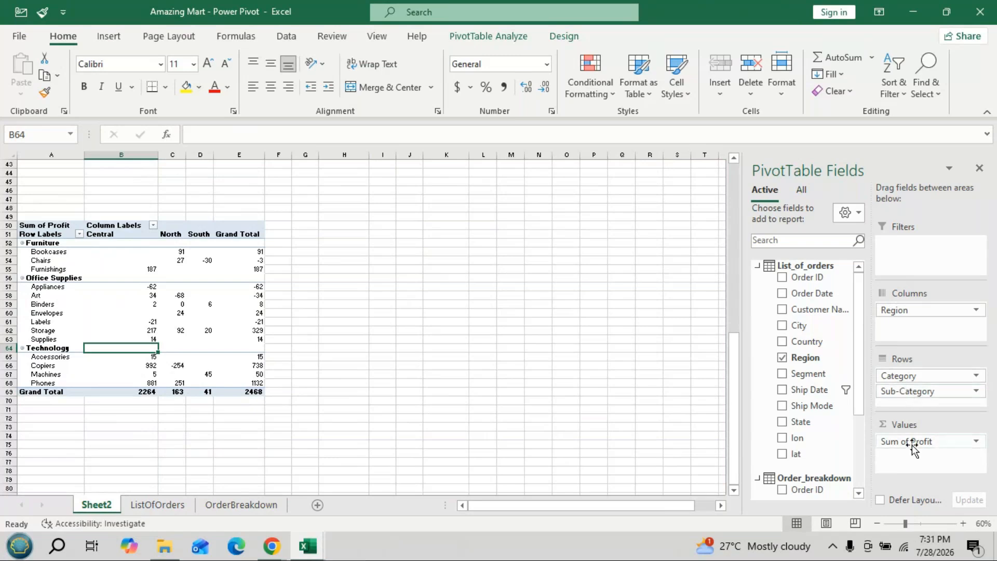
pyautogui.hotkey('alt', 'Tab')
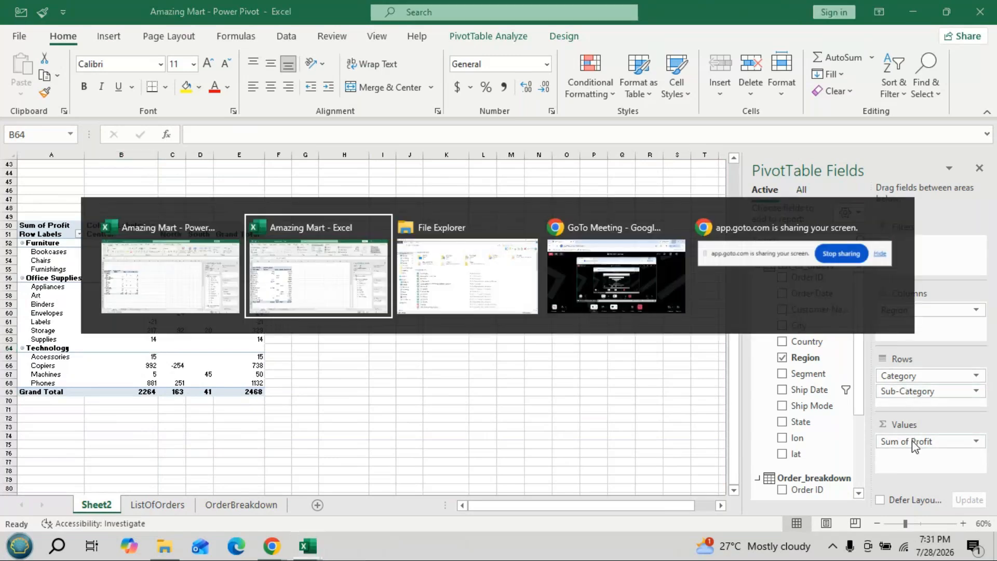
# - Create another pivot table from List_Of_orders at cell A48 of Sheet1, adding the data to the Data Model, and select it
pyautogui.click(165, 505)
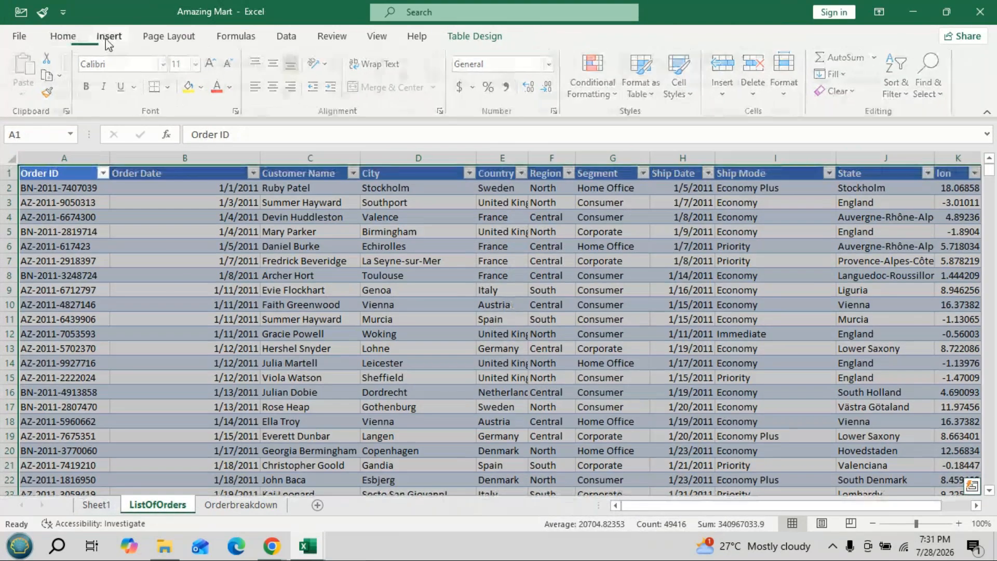
pyautogui.click(109, 36)
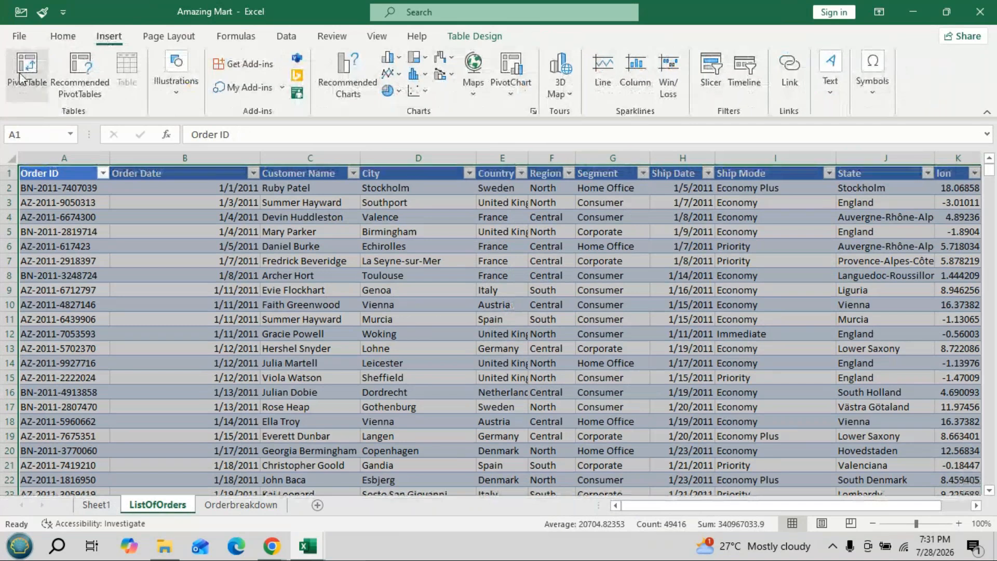
pyautogui.click(21, 78)
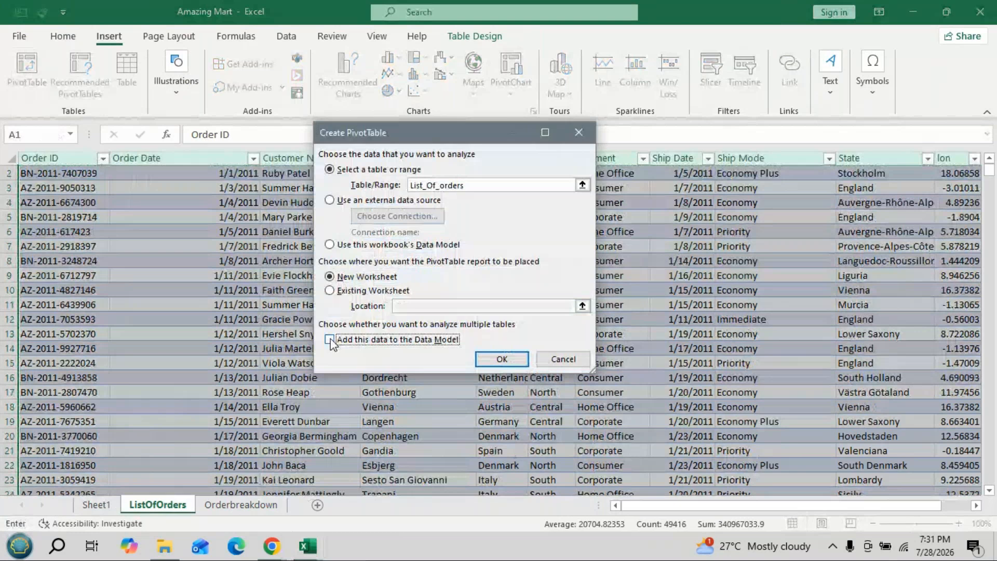
pyautogui.click(330, 340)
pyautogui.click(330, 290)
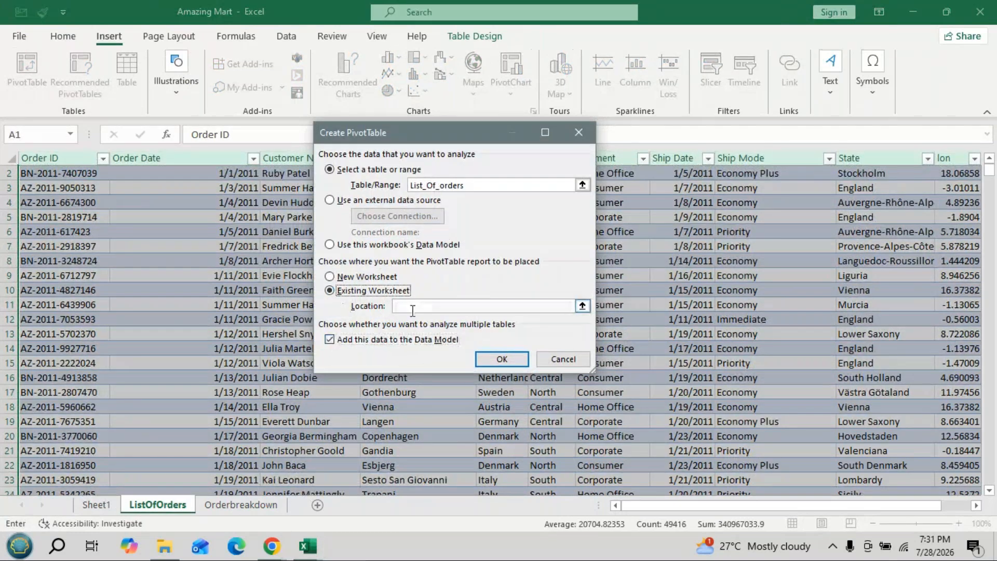
pyautogui.click(413, 307)
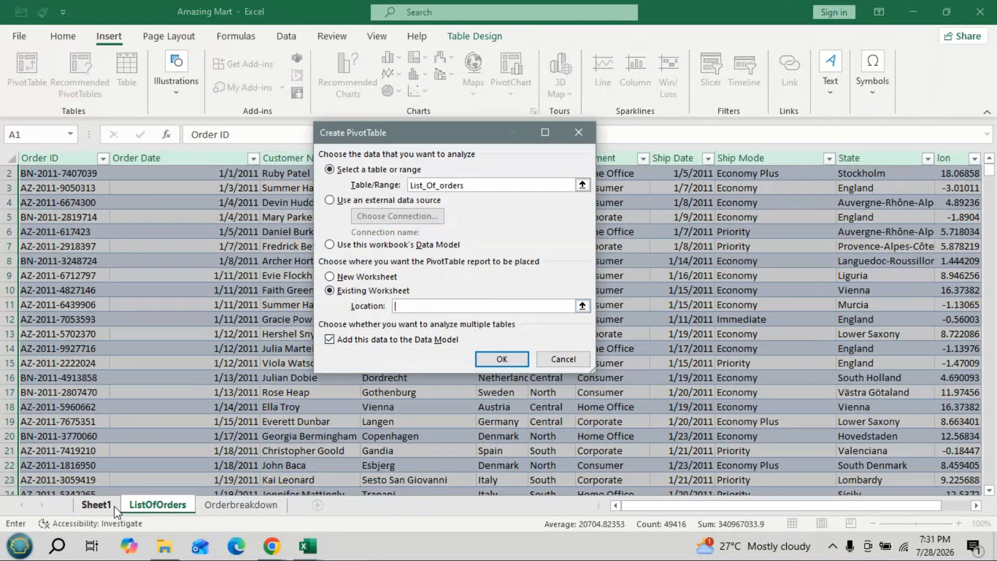
pyautogui.click(113, 508)
pyautogui.click(58, 362)
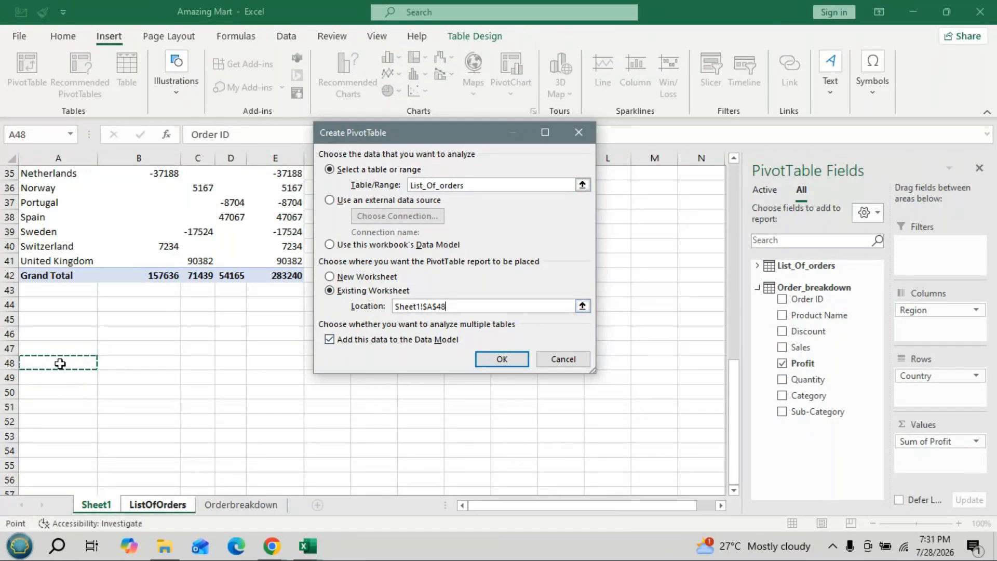
pyautogui.click(503, 362)
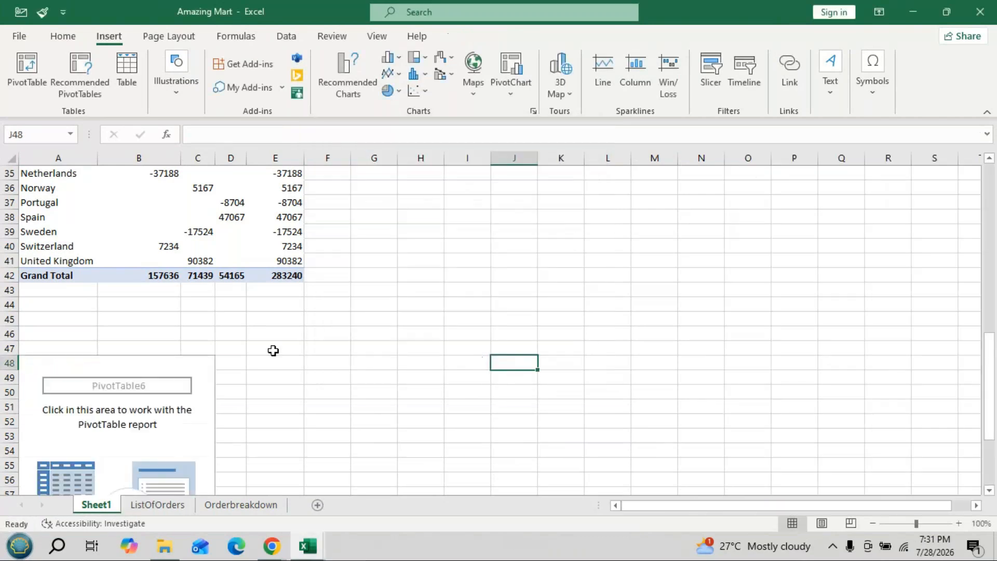
pyautogui.scroll(-2, 273, 351)
pyautogui.click(123, 389)
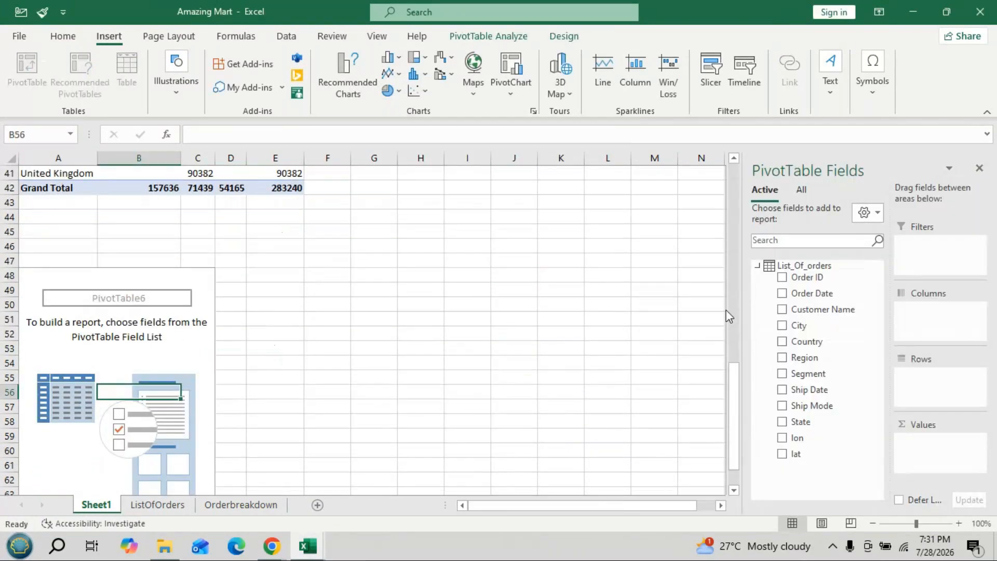
# - Show all Data Model tables for the new pivot table and put Region from List_Of_orders in its columns
pyautogui.click(757, 266)
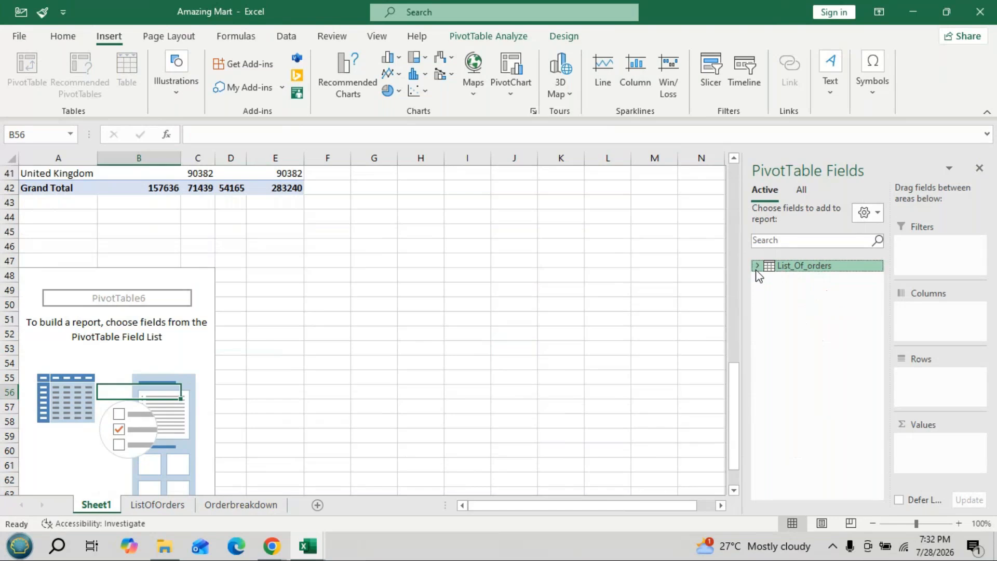
pyautogui.click(801, 189)
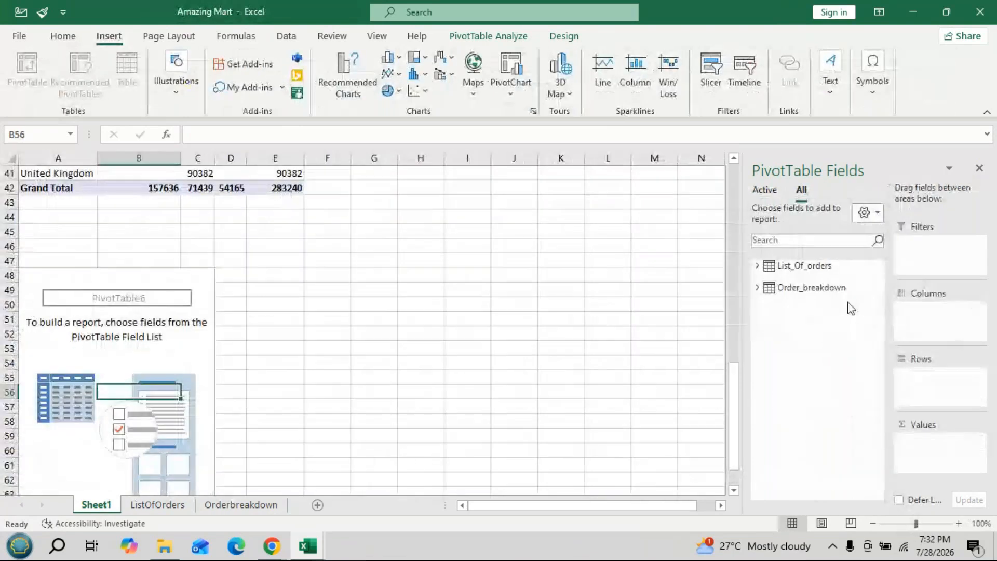
pyautogui.click(757, 266)
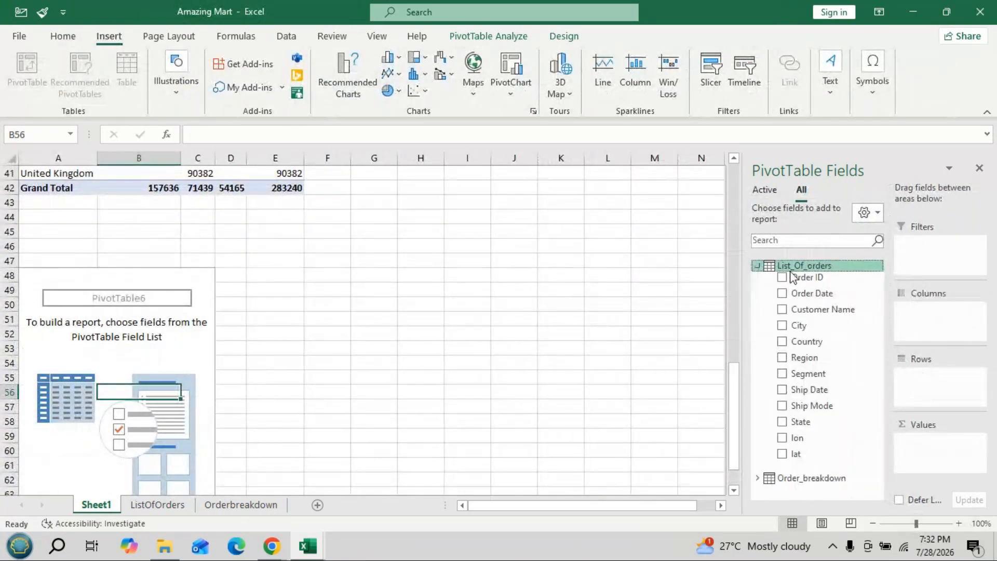
pyautogui.moveTo(800, 358); pyautogui.dragTo(917, 314)
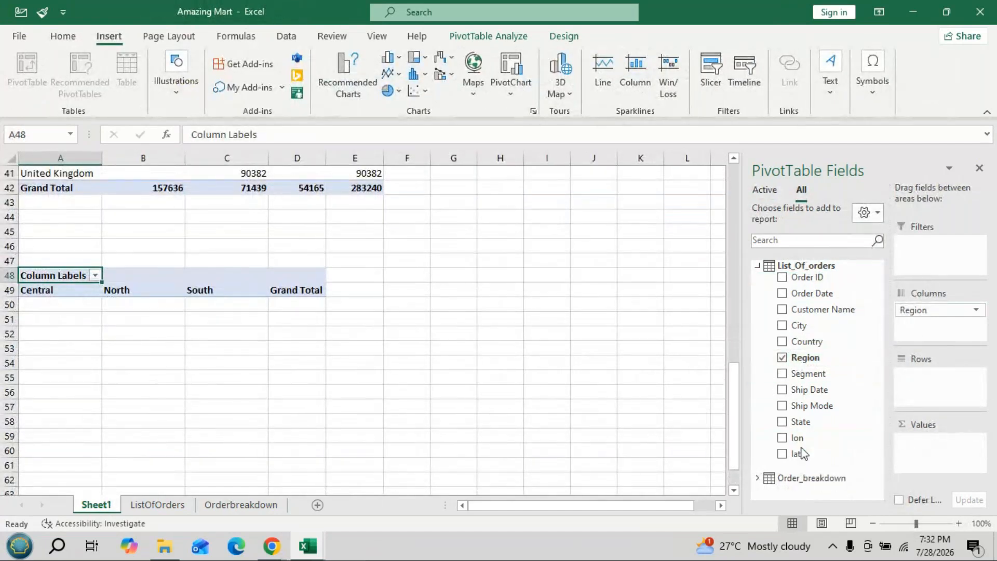
# - Add Category and Sub-Category from Order_breakdown as the new pivot table's rows, with Sub-Category nested under Category
pyautogui.click(757, 266)
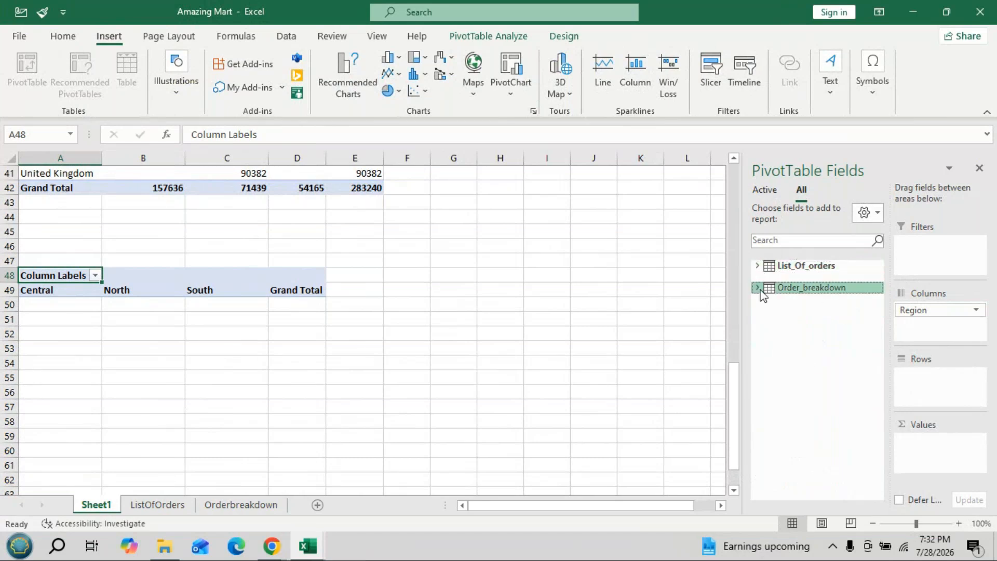
pyautogui.click(758, 287)
pyautogui.moveTo(818, 395); pyautogui.dragTo(909, 378)
pyautogui.click(909, 378)
pyautogui.click(814, 414)
pyautogui.moveTo(816, 414); pyautogui.dragTo(915, 392)
pyautogui.scroll(-2, 310, 327)
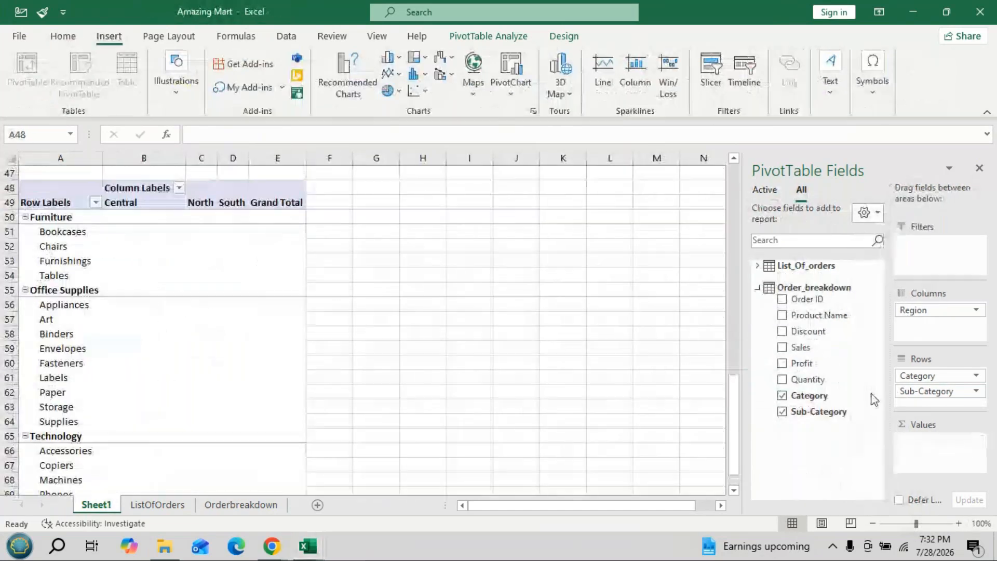
# - Add Profit from Order_breakdown as the category pivot table's summed values and review it alongside the country pivot table
pyautogui.moveTo(801, 364); pyautogui.dragTo(921, 447)
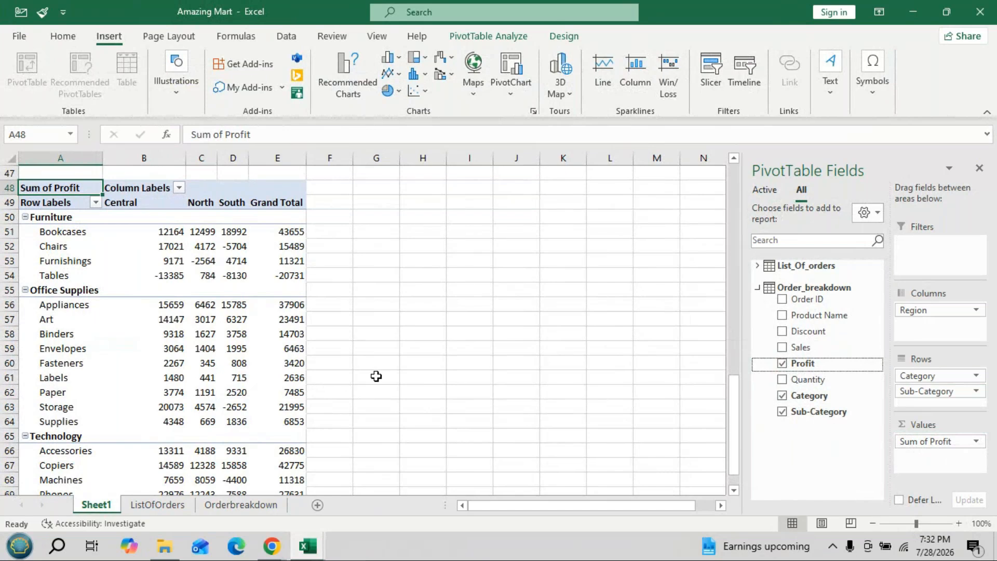
pyautogui.scroll(4, 492, 367)
pyautogui.scroll(3, 492, 367)
pyautogui.scroll(-5, 491, 368)
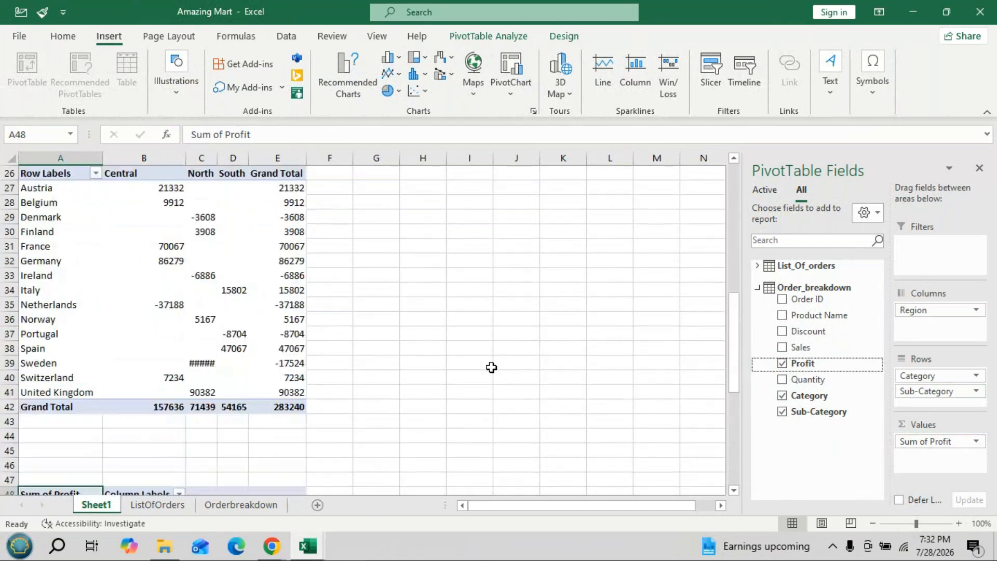
pyautogui.scroll(-2, 492, 370)
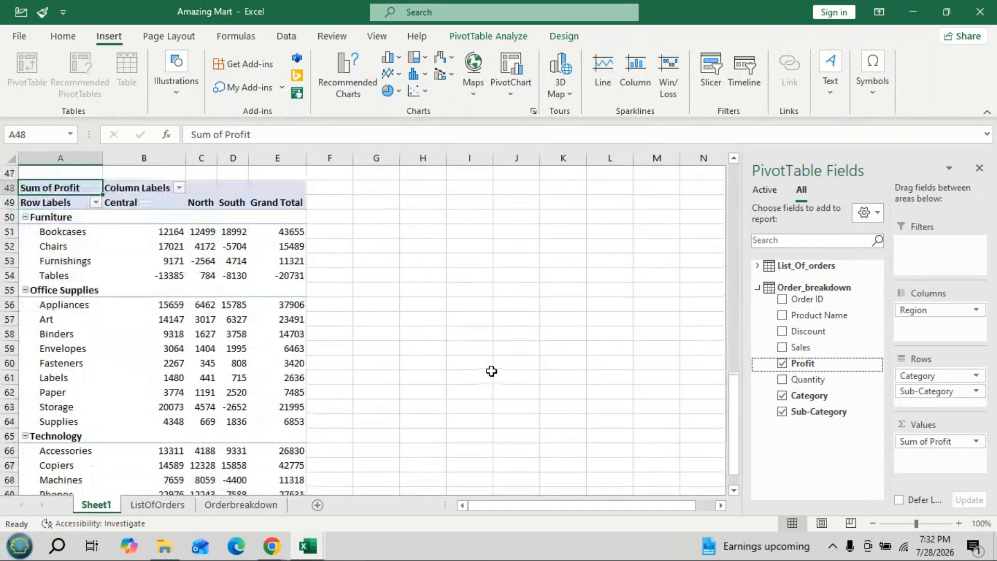
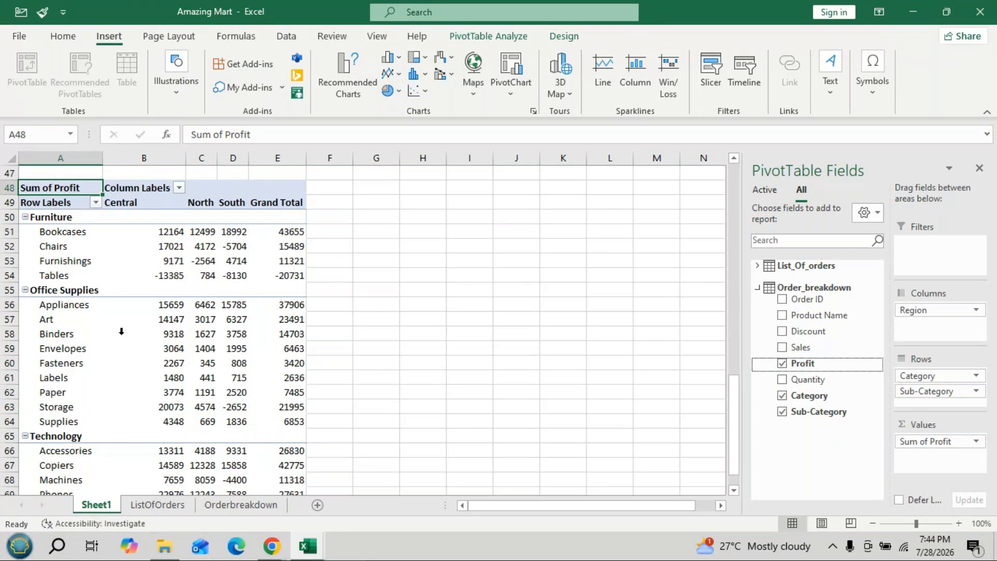
# - Save the Amazing Mart workbook and review the four pivot tables on Sheet1 back up to the segment sales table
pyautogui.click(449, 274)
pyautogui.hotkey('ctrl', 's')
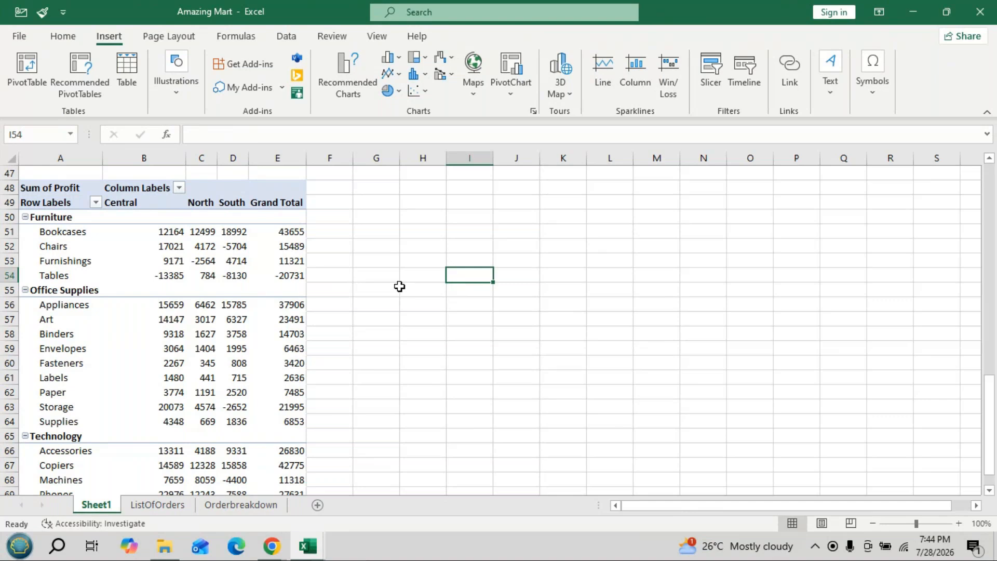
pyautogui.scroll(5, 472, 318)
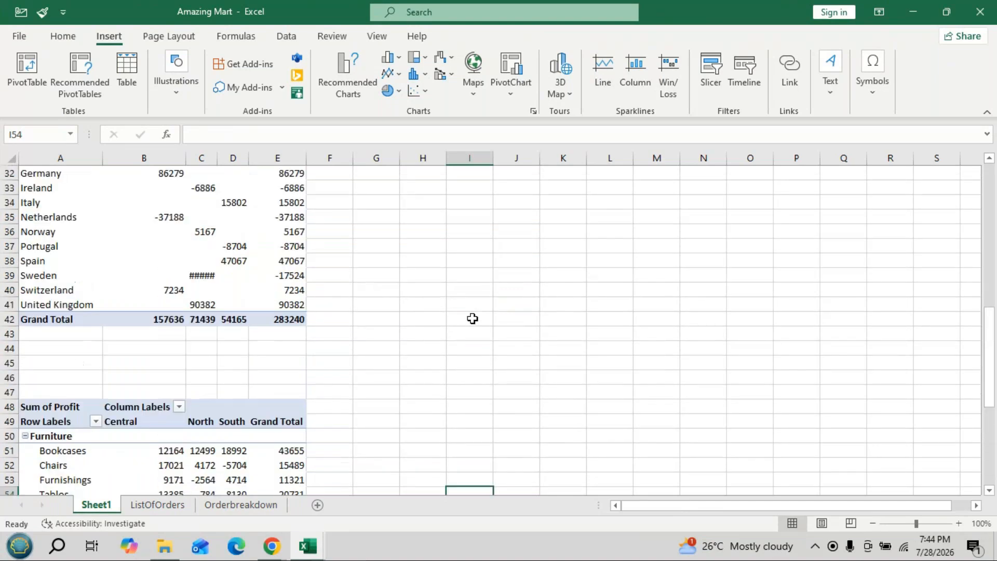
pyautogui.scroll(9, 472, 318)
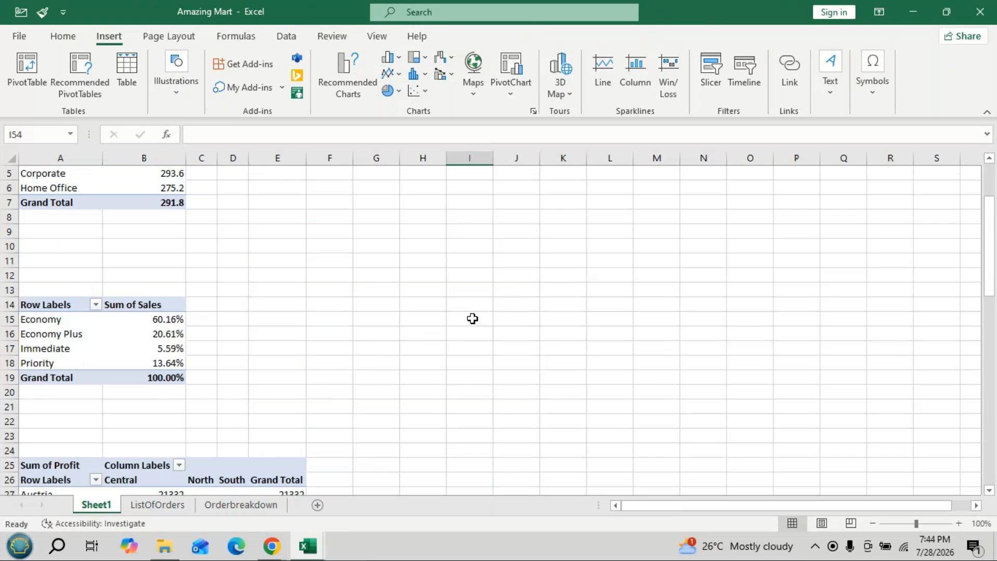
pyautogui.scroll(2, 471, 318)
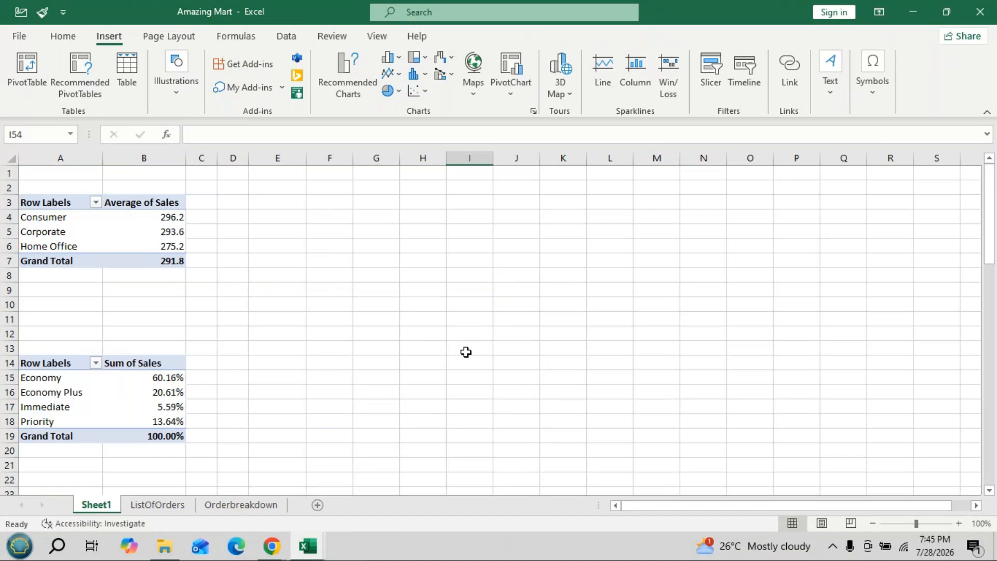
# - Switch to the GoTo Meeting session in Chrome and try to pause its cloud recording, dismissing the error dialogs
pyautogui.click(921, 12)
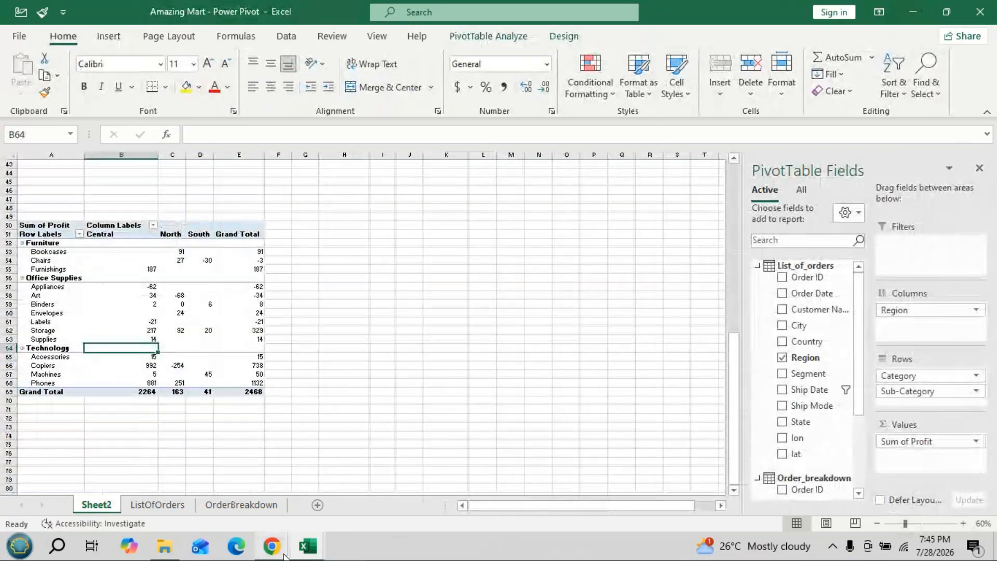
pyautogui.click(276, 551)
pyautogui.click(222, 451)
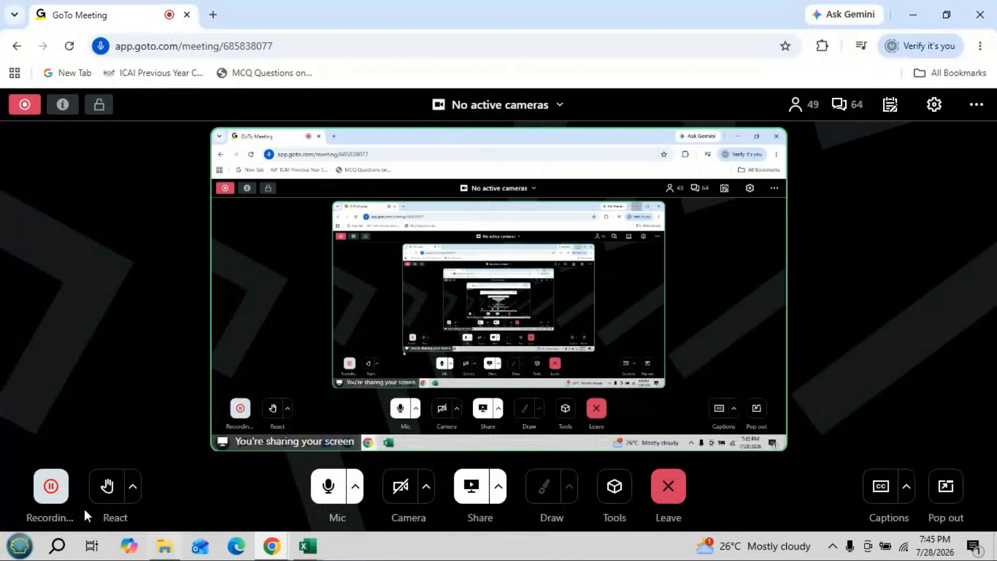
pyautogui.click(50, 485)
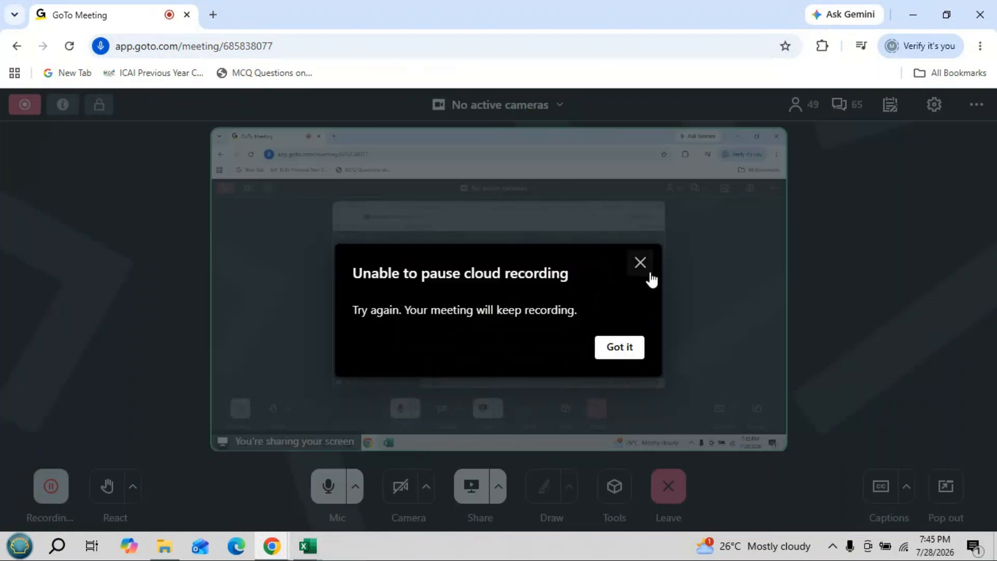
pyautogui.click(615, 358)
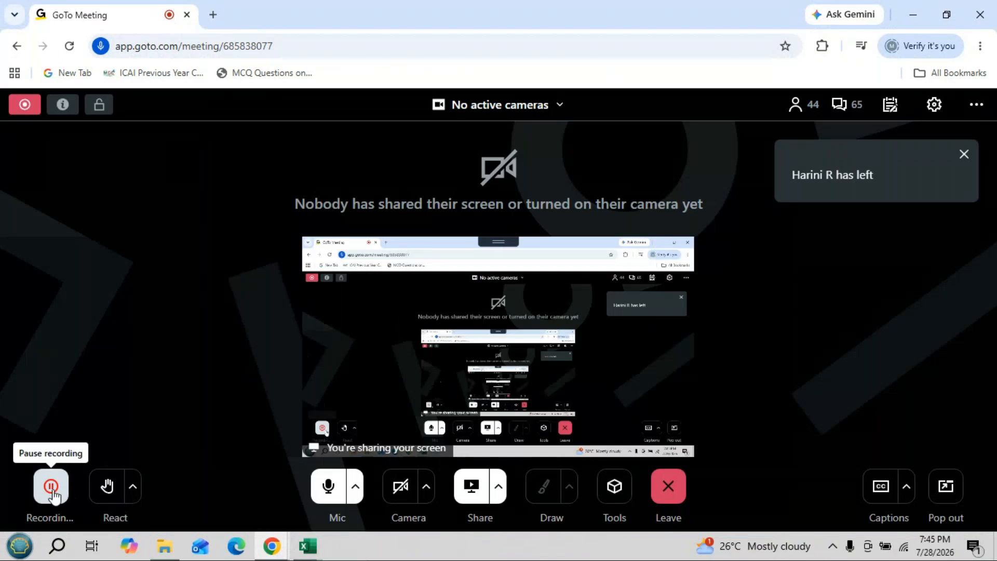
pyautogui.click(50, 486)
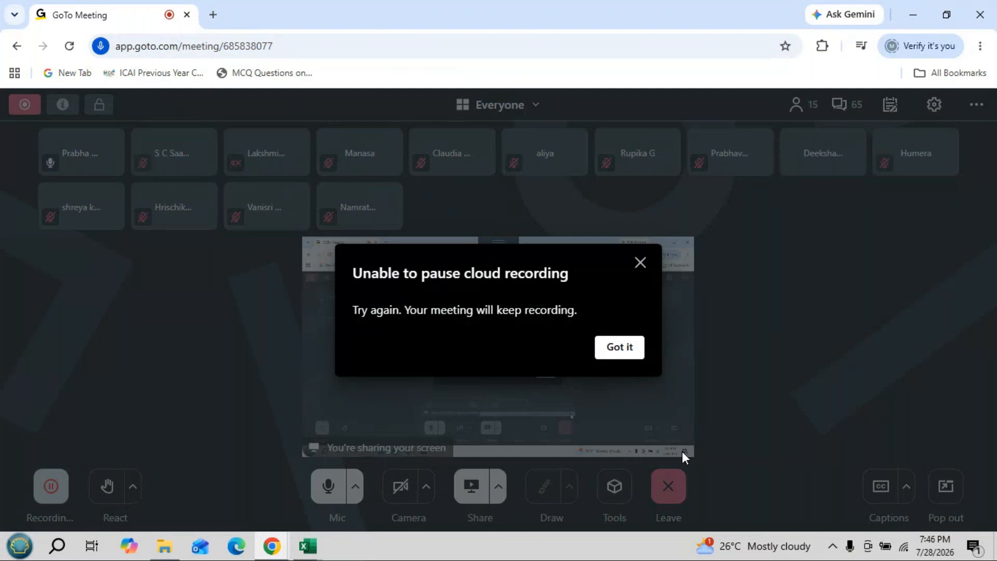
pyautogui.click(614, 347)
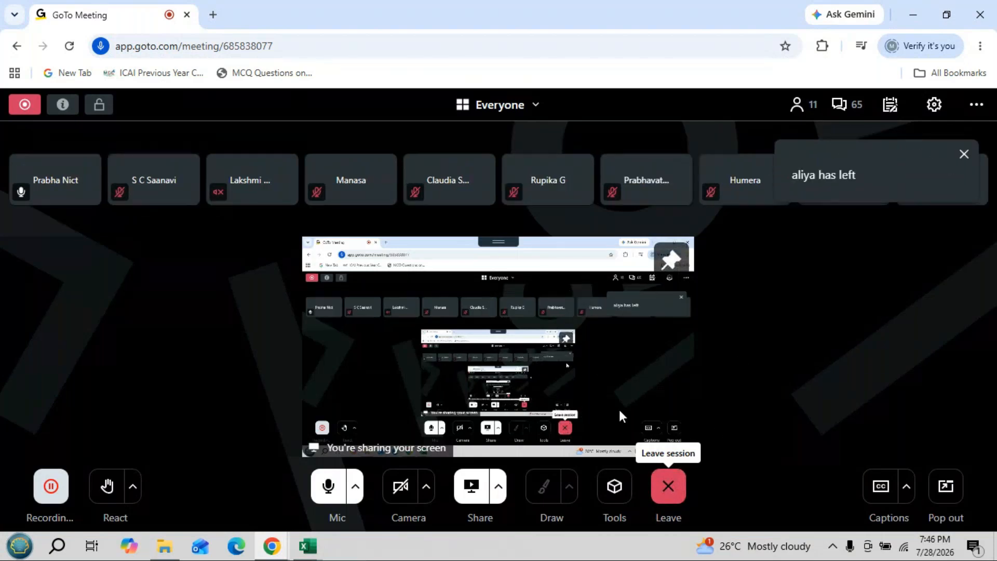
pyautogui.click(668, 493)
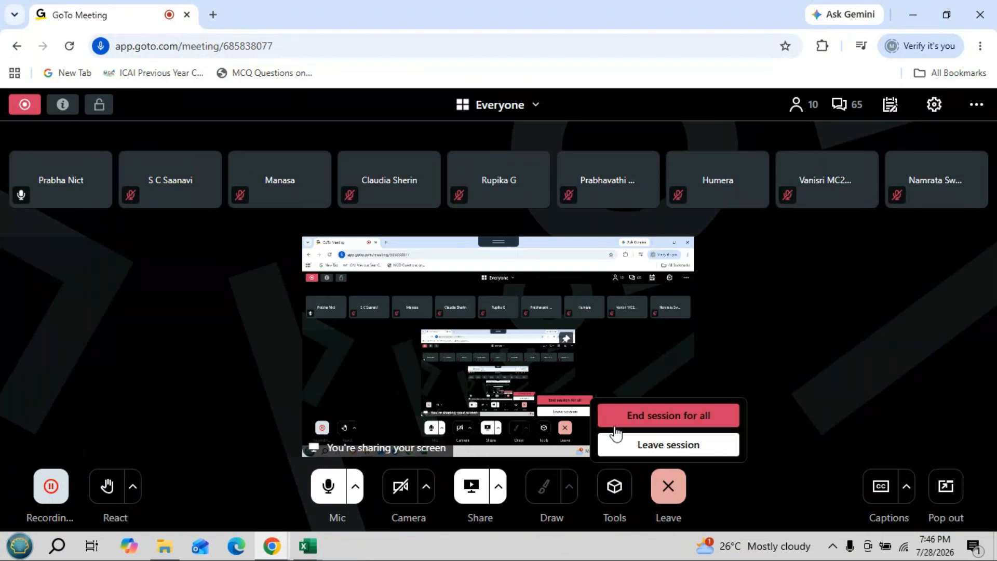
pyautogui.click(641, 417)
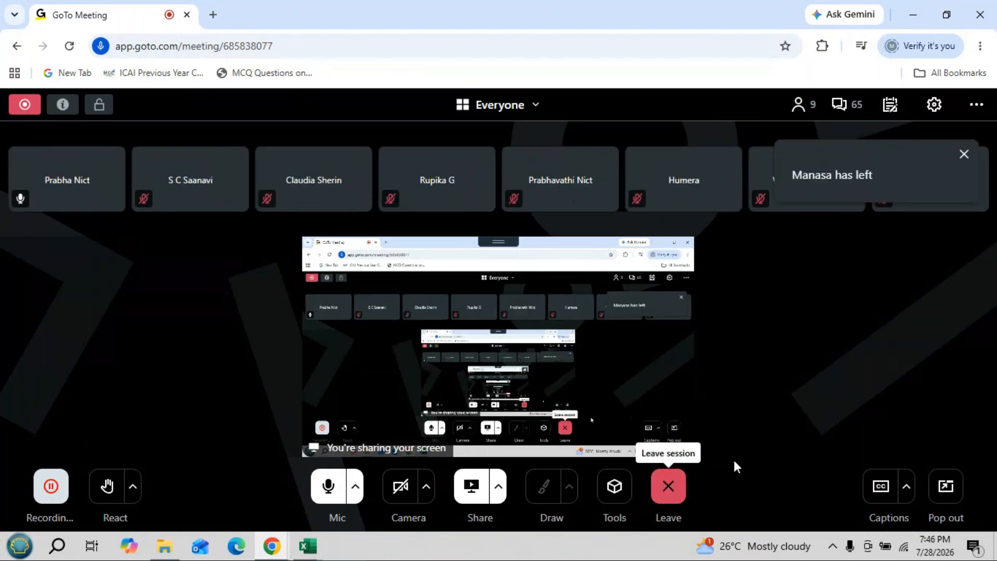
pyautogui.click(668, 486)
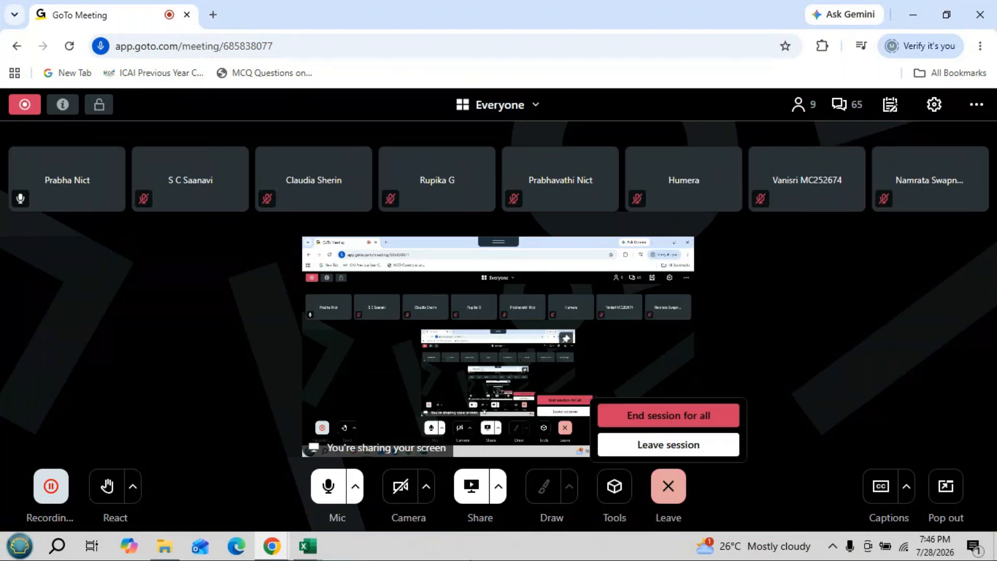
pyautogui.click(127, 337)
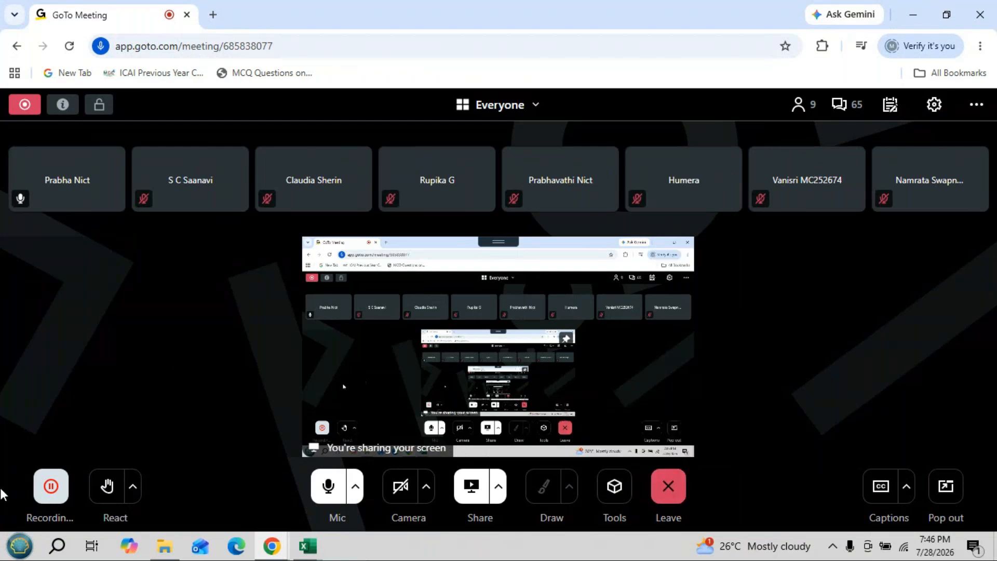